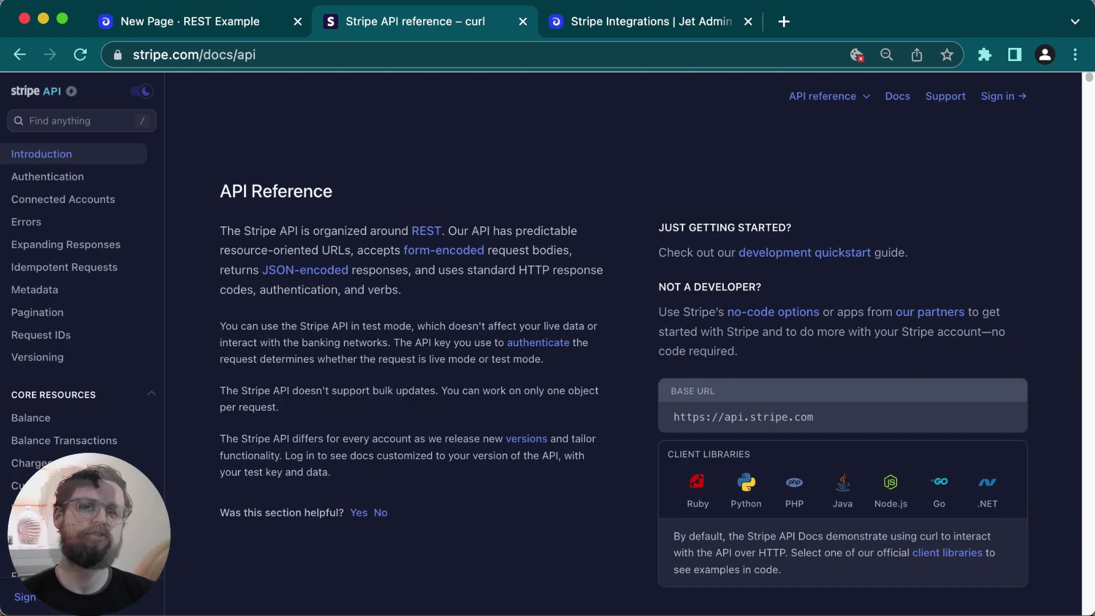
# Step: Check the Stripe integrations page and API reference, then return to the Jet Admin Example page
pyautogui.hotkey('ctrl', 'Tab')
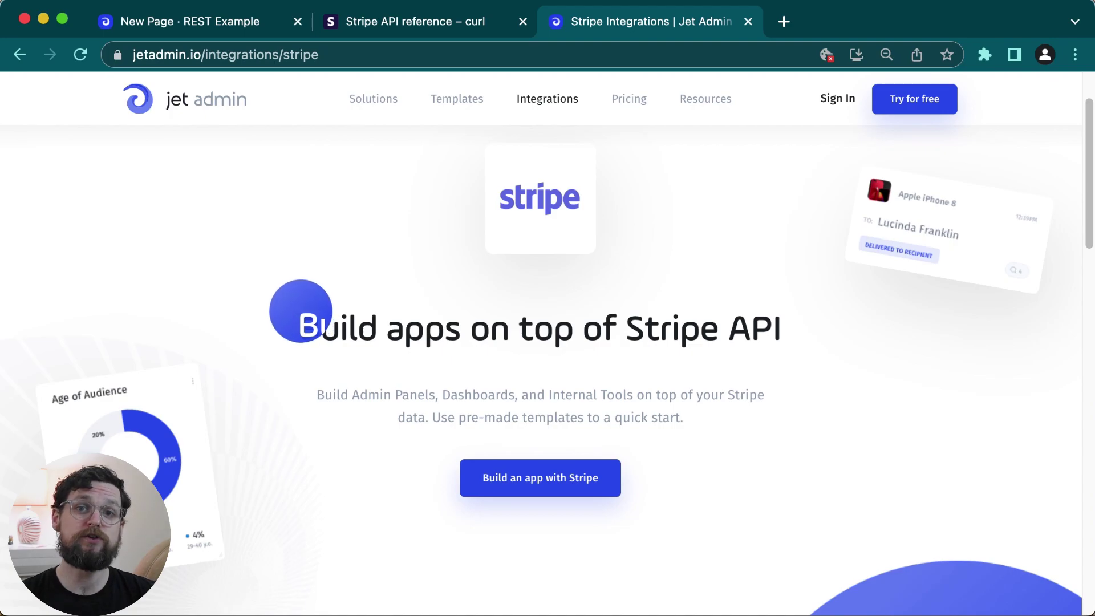
pyautogui.hotkey('ctrl', 'shift', 'Tab')
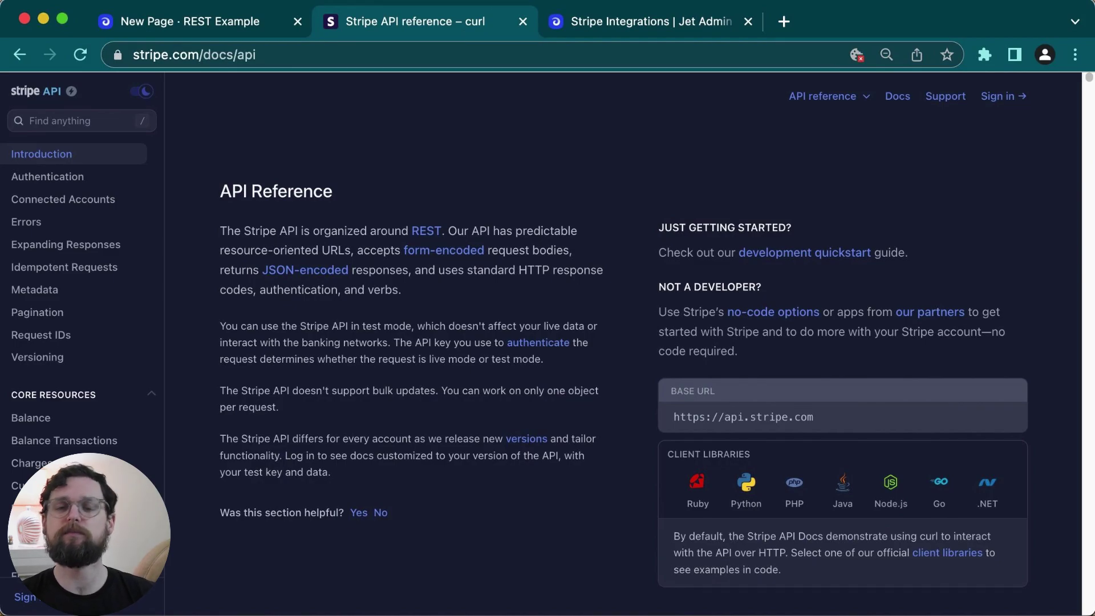
pyautogui.hotkey('ctrl', 'shift', 'Tab')
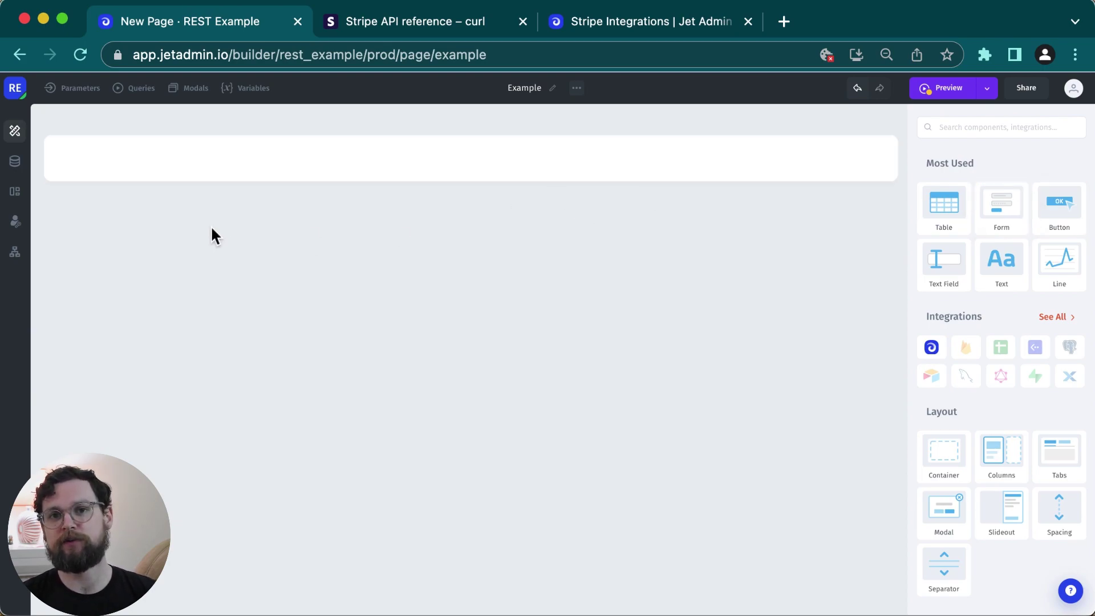
# Step: Start adding a custom Rest API resource from the Data panel's resource list
pyautogui.click(25, 161)
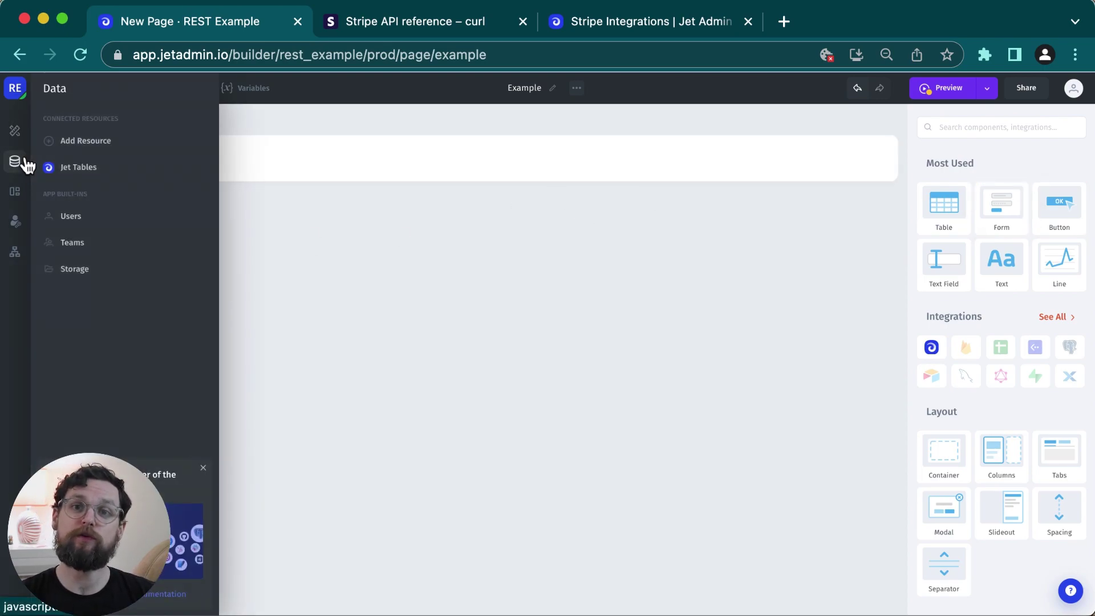
pyautogui.click(136, 138)
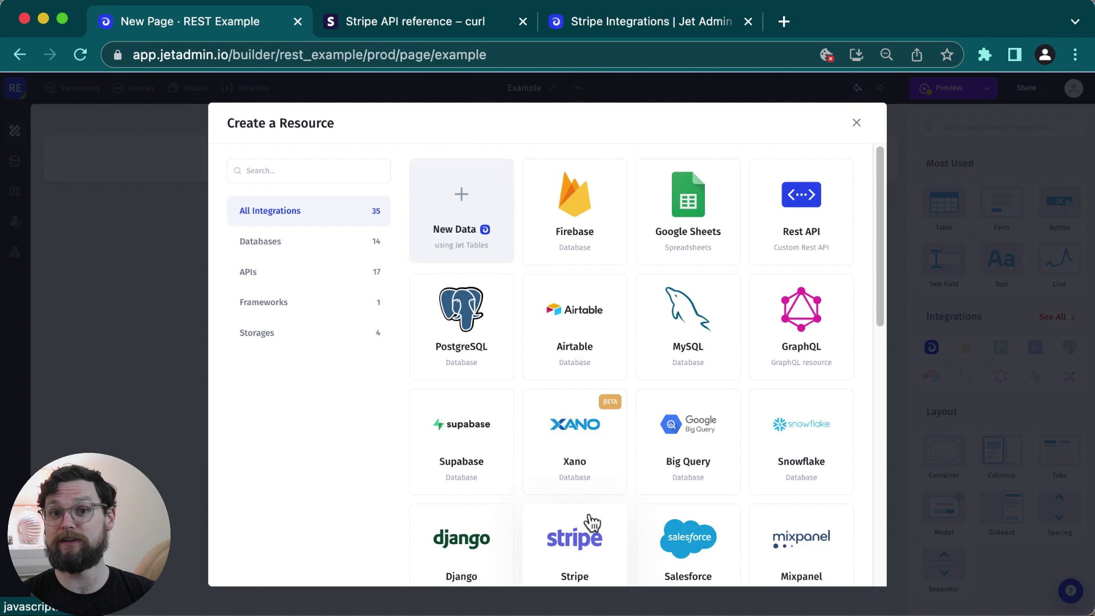
pyautogui.click(796, 224)
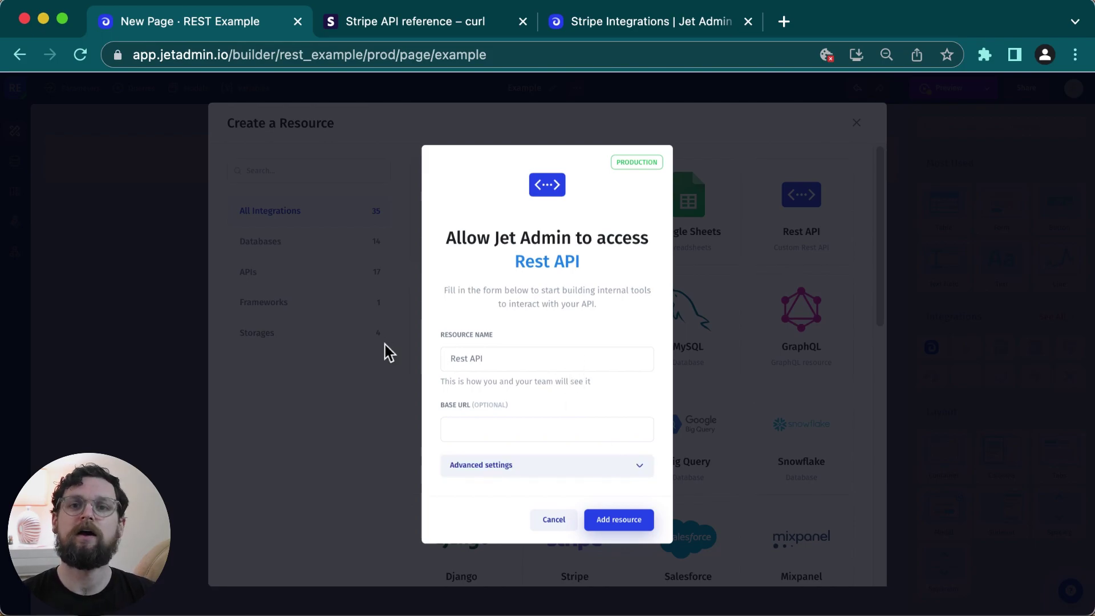
pyautogui.click(390, 23)
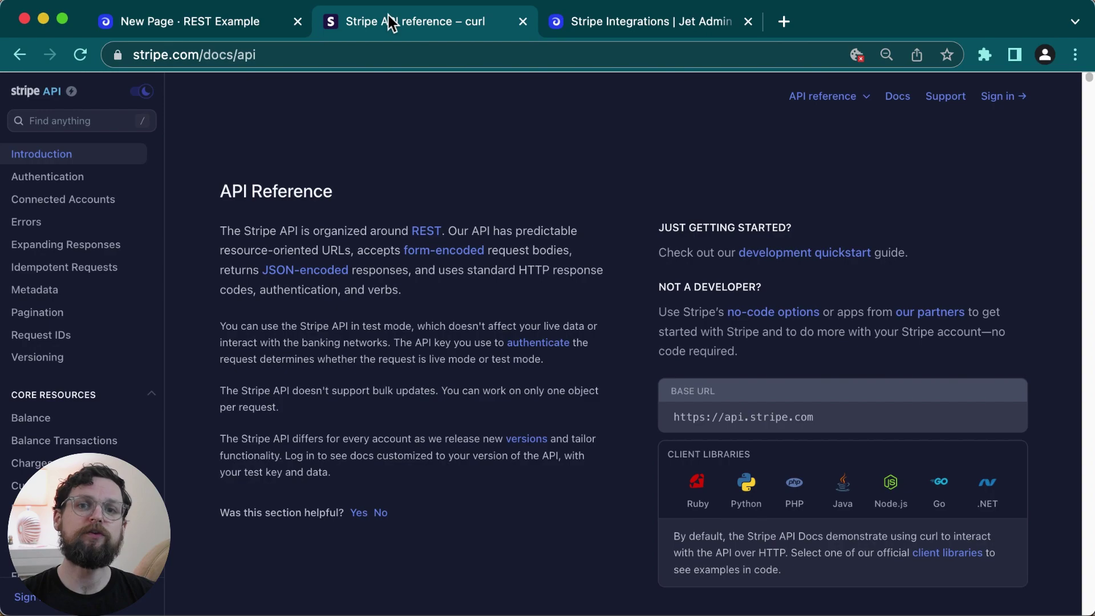
pyautogui.click(674, 417)
pyautogui.hotkey('ctrl', 'c')
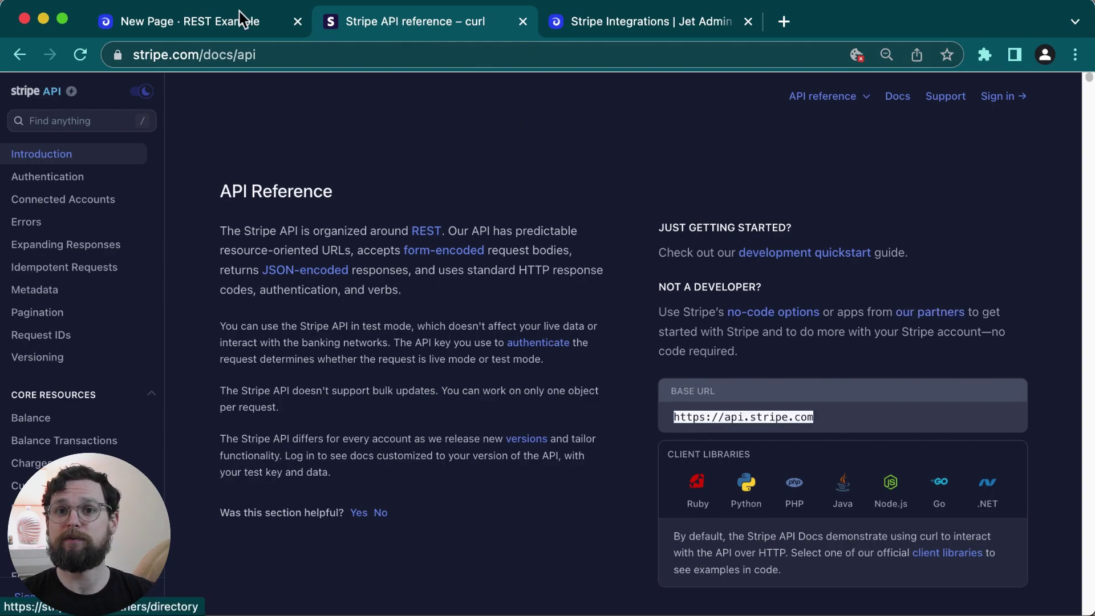
pyautogui.click(170, 22)
pyautogui.click(504, 437)
pyautogui.hotkey('ctrl', 'v')
pyautogui.click(523, 467)
# Step: Expand advanced settings and copy the Authorization Bearer header example from the Stripe docs
pyautogui.click(523, 468)
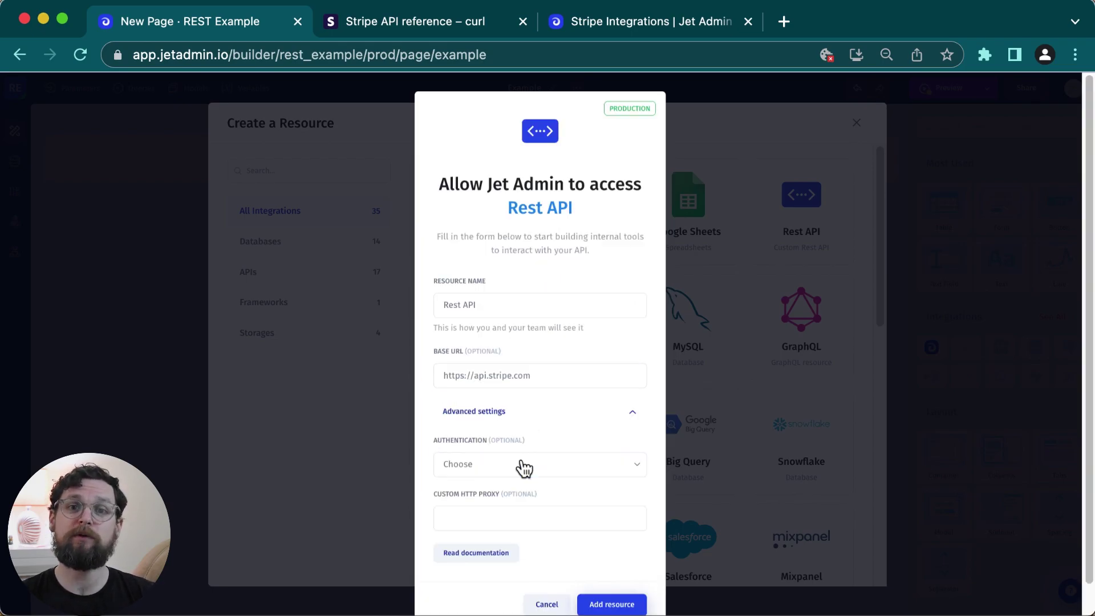
pyautogui.scroll(-2, 571, 445)
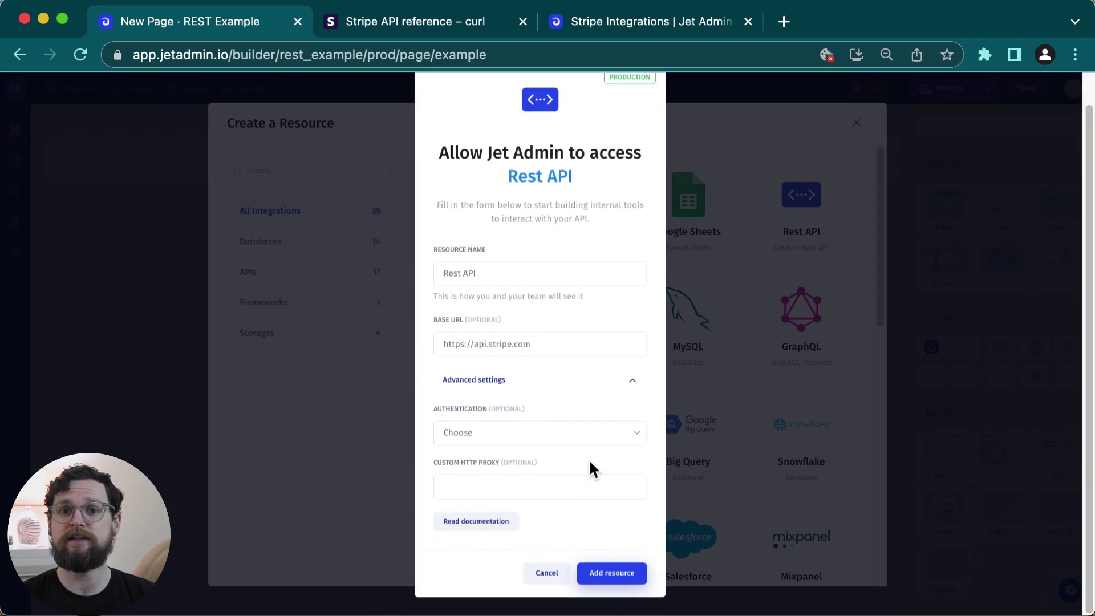
pyautogui.hotkey('ctrl', 'Tab')
pyautogui.scroll(-10, 419, 367)
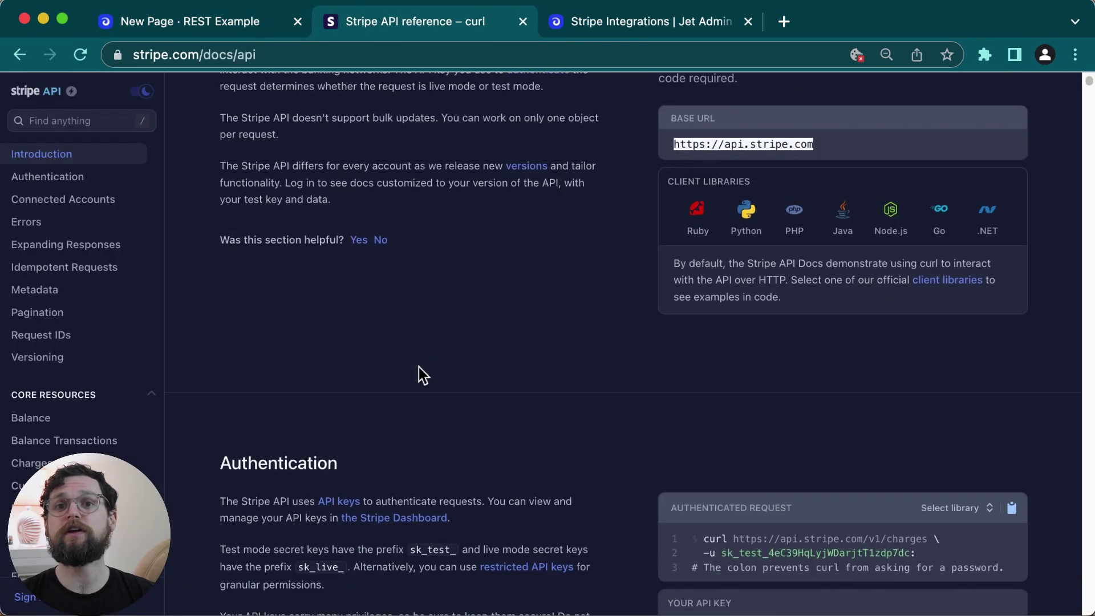
pyautogui.scroll(4, 419, 367)
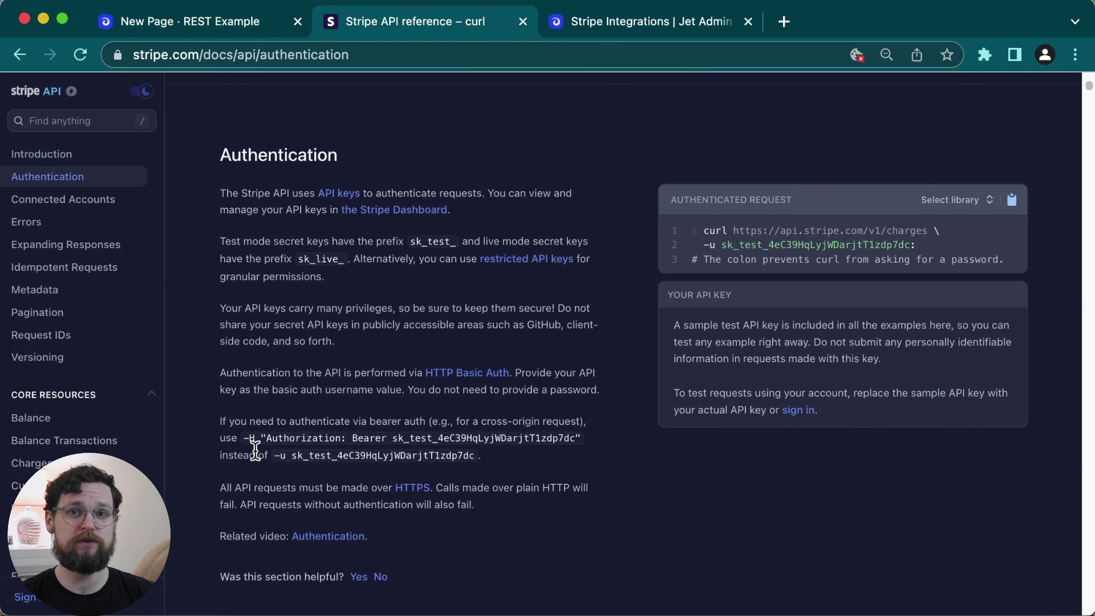
pyautogui.moveTo(266, 439); pyautogui.dragTo(570, 434)
pyautogui.press('super+c')
pyautogui.click(543, 297)
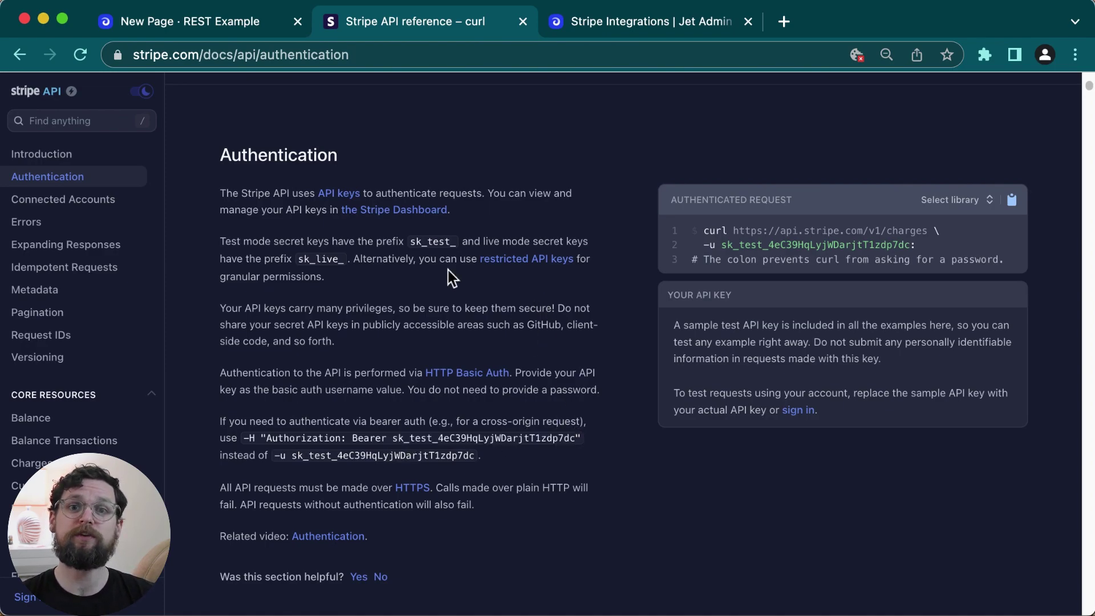
pyautogui.hotkey('ctrl', 'shift', 'Tab')
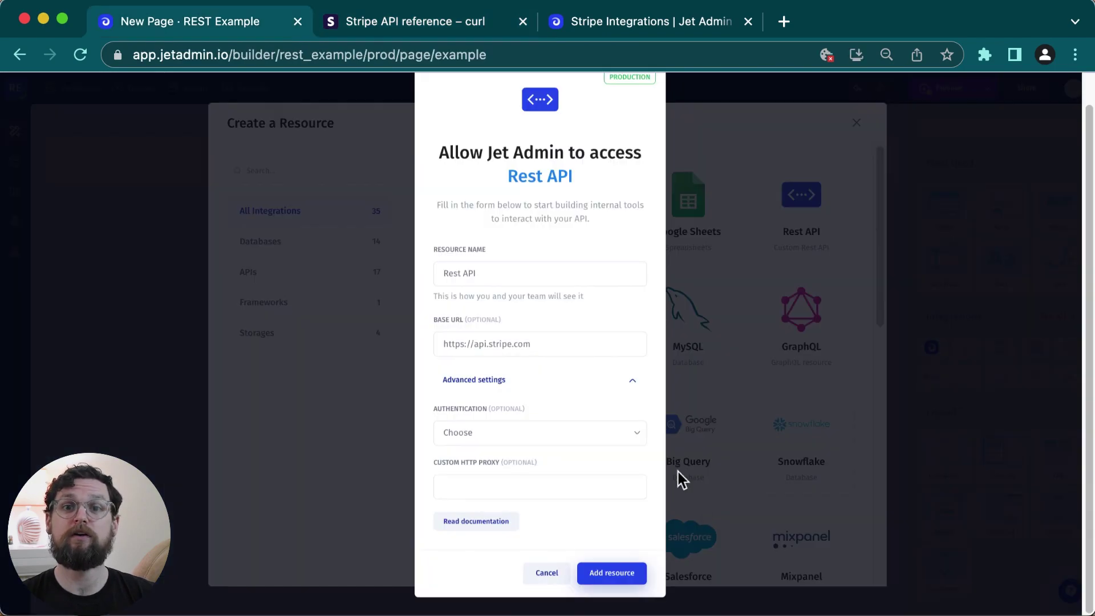
# Step: Use API Key authentication sent as header Authorization, with the Bearer key as value
pyautogui.click(488, 439)
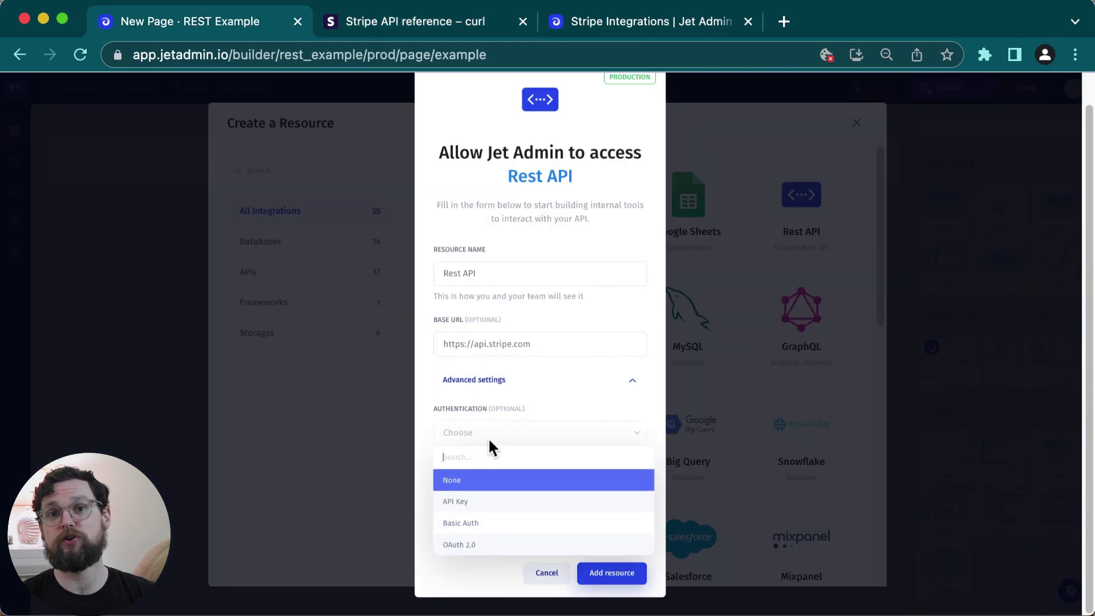
pyautogui.click(492, 503)
pyautogui.click(486, 488)
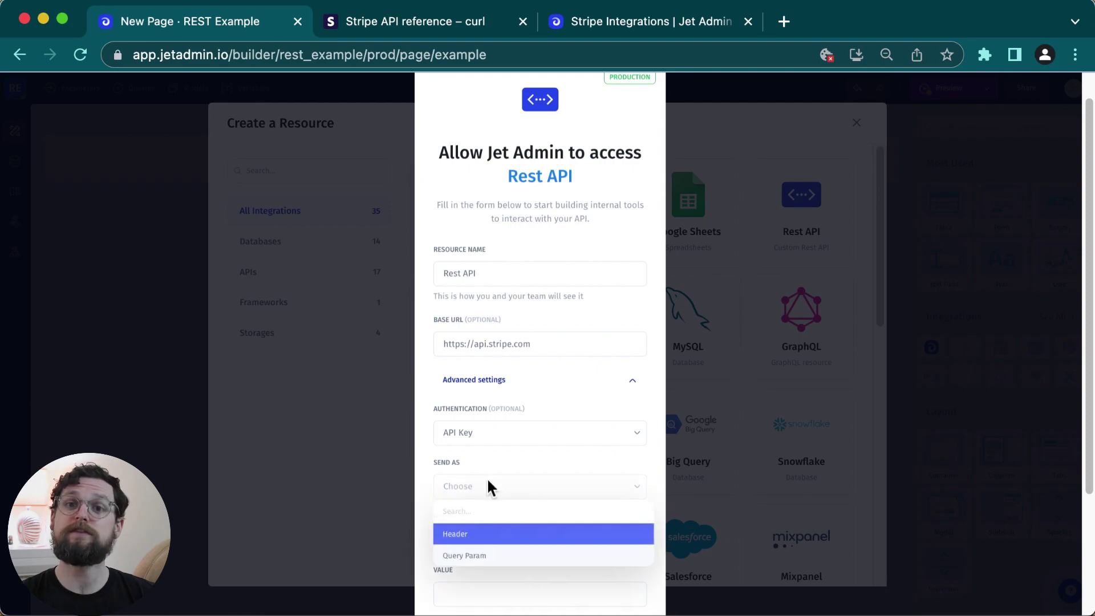
pyautogui.click(490, 536)
pyautogui.scroll(-3, 489, 536)
pyautogui.click(488, 423)
pyautogui.press('super+v')
pyautogui.moveTo(488, 422); pyautogui.dragTo(422, 433)
pyautogui.press('super+c')
pyautogui.press('BackSpace')
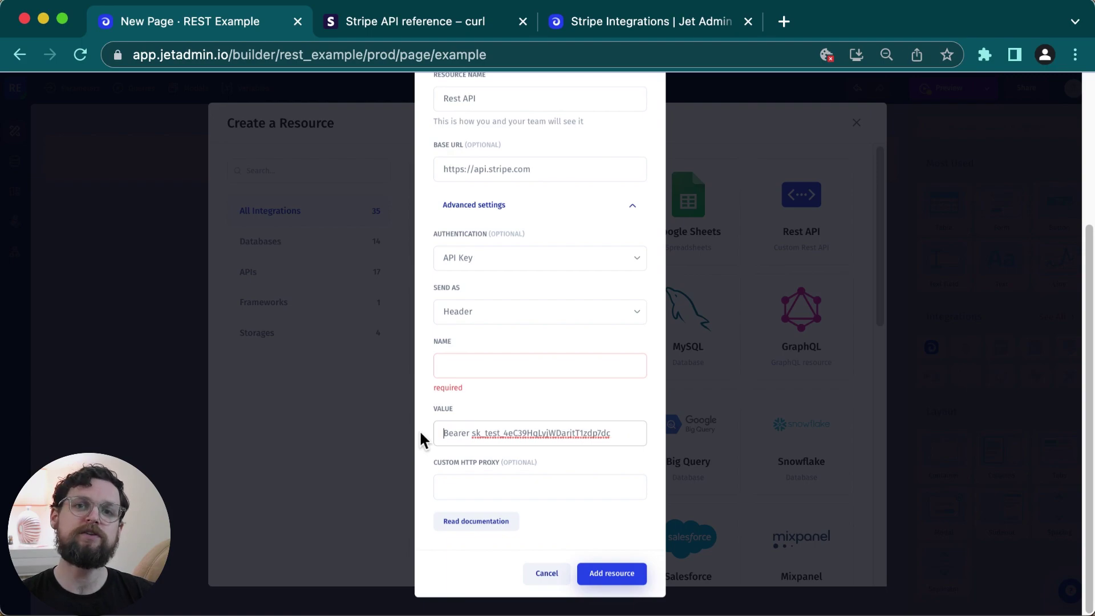
pyautogui.click(504, 366)
pyautogui.press('super+v')
pyautogui.press('BackSpace')
pyautogui.press('BackSpace')
# Step: Create the Rest API resource, then open and cancel the Tickets collection's HTTP query
pyautogui.click(617, 581)
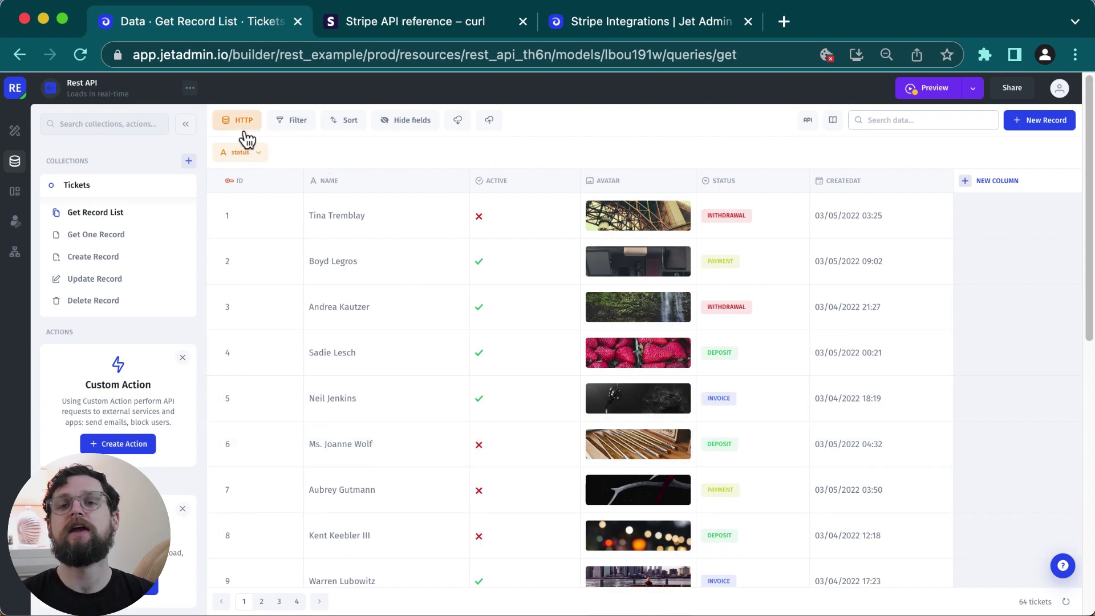
pyautogui.click(245, 134)
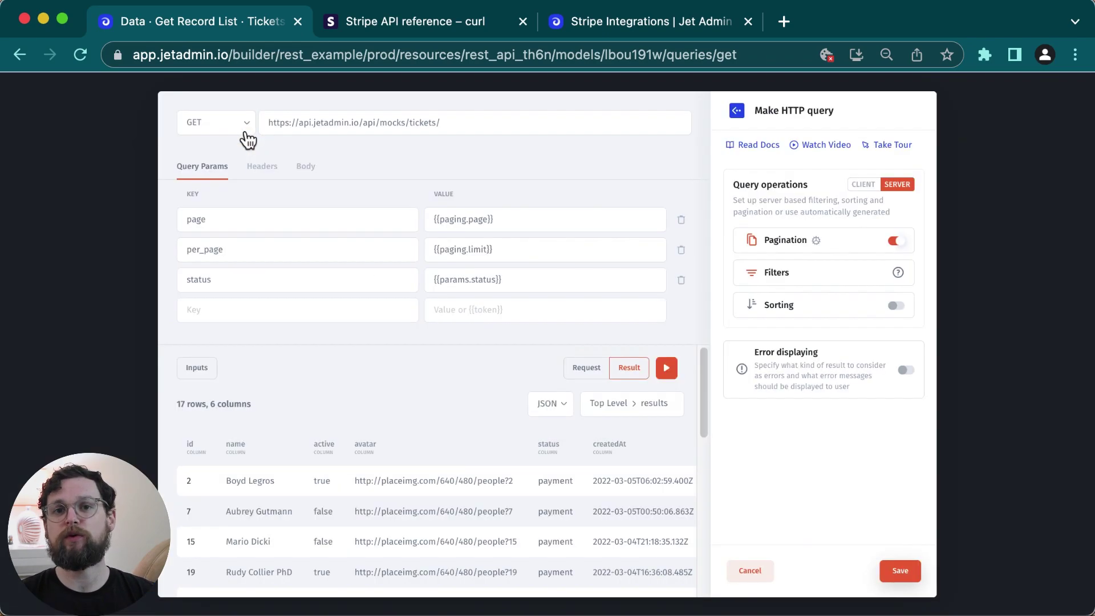
pyautogui.click(751, 577)
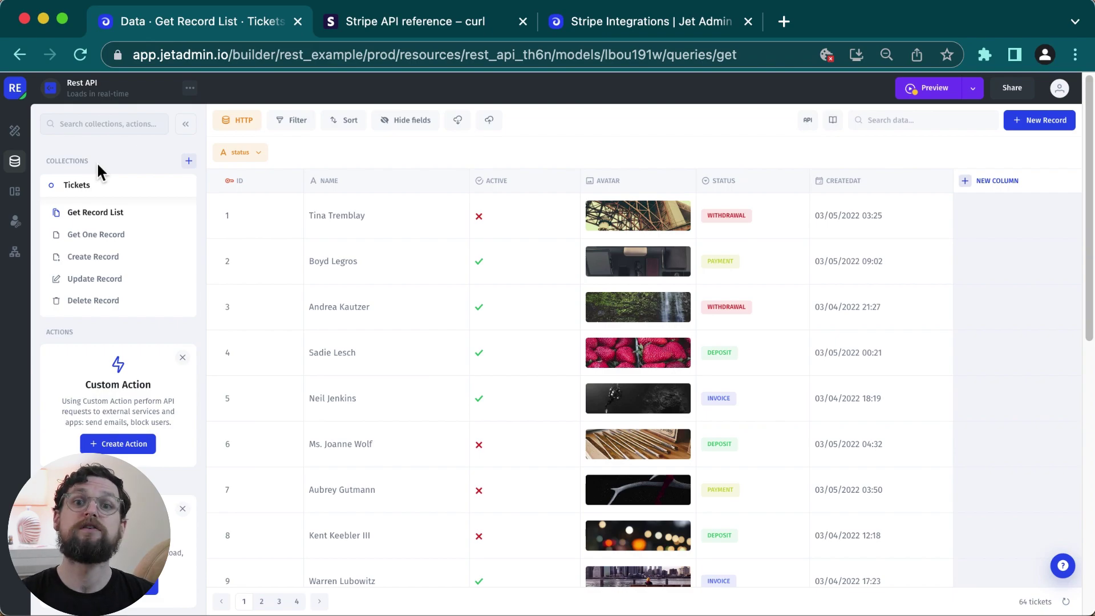
# Step: Create a new collection named 'customers'
pyautogui.click(189, 161)
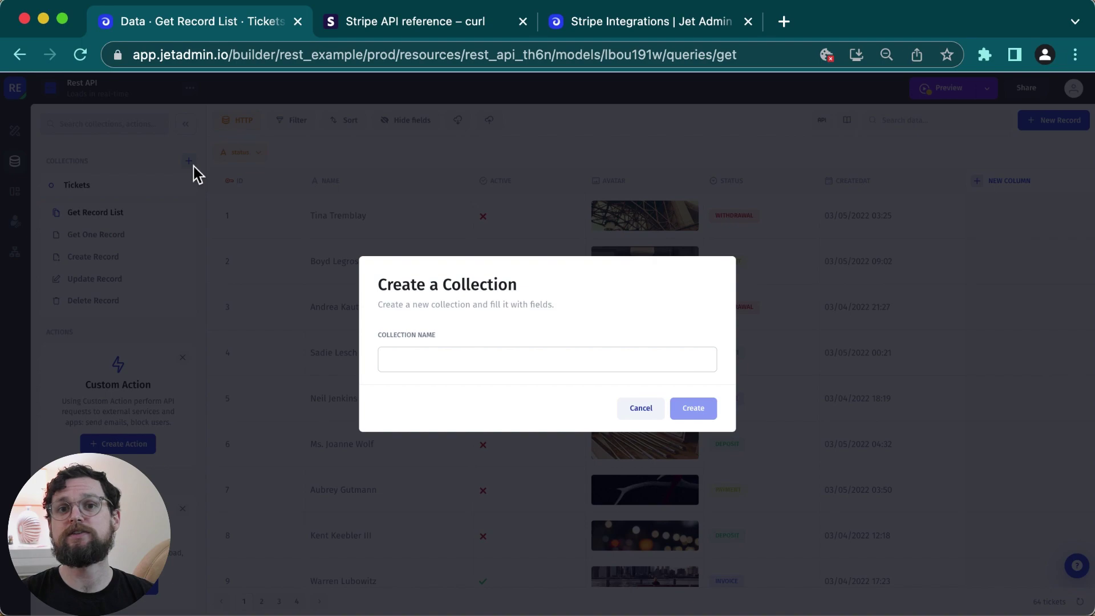
pyautogui.write('customers')
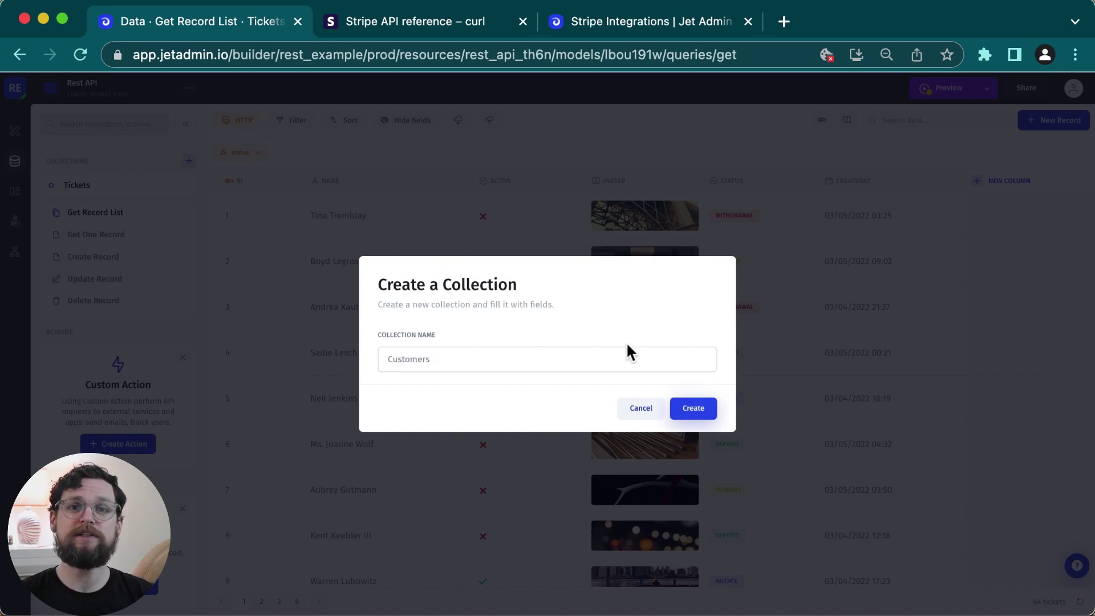
pyautogui.click(713, 418)
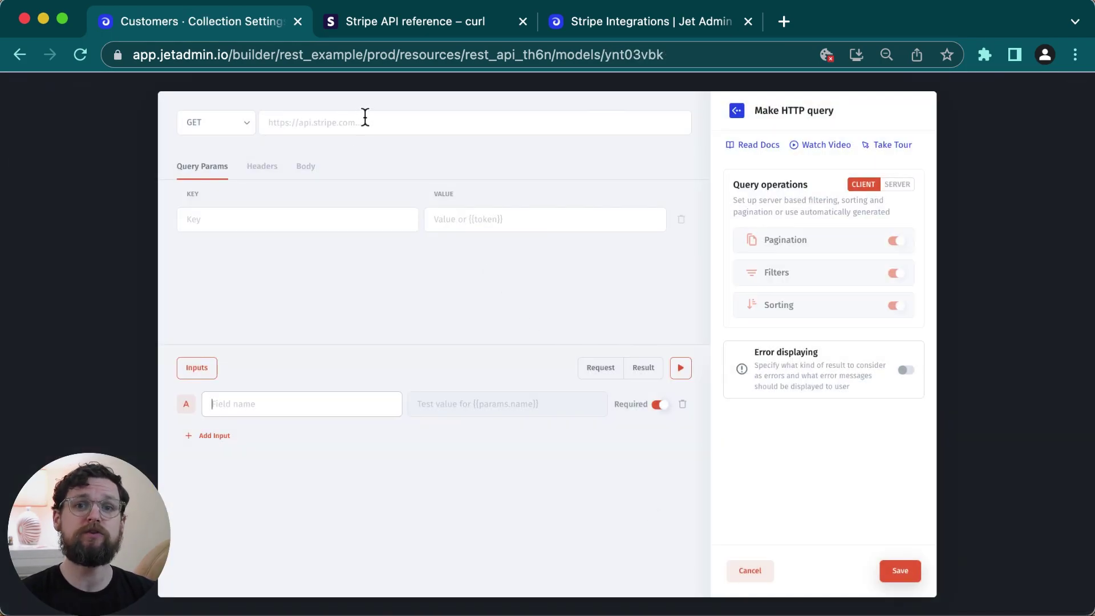
# Step: Append the /v1/customers endpoint from the Stripe docs to the request URL
pyautogui.click(365, 118)
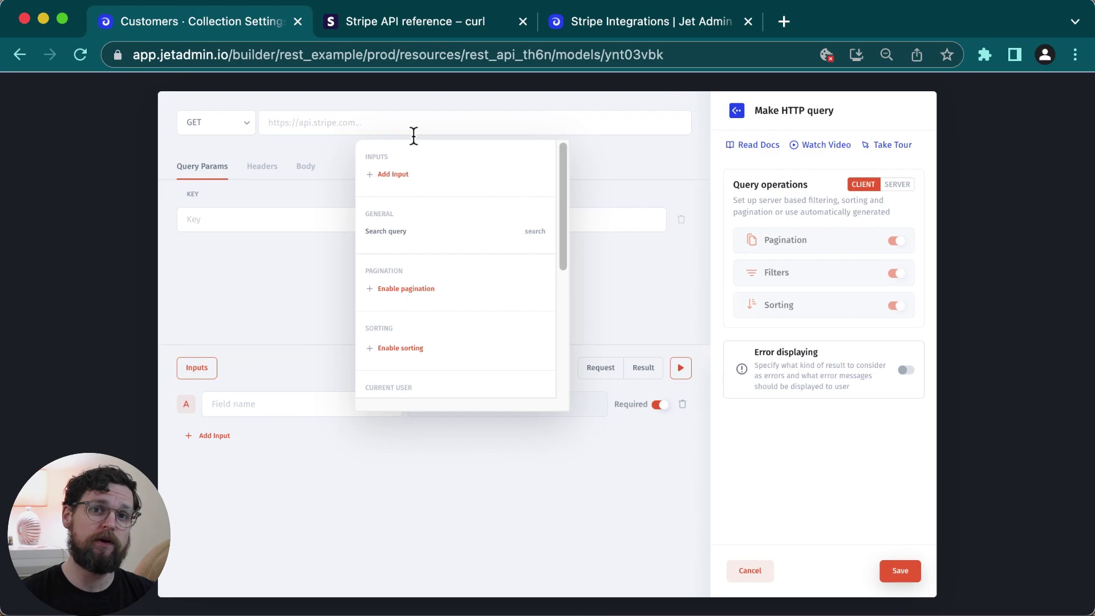
pyautogui.hotkey('ctrl', 'Tab')
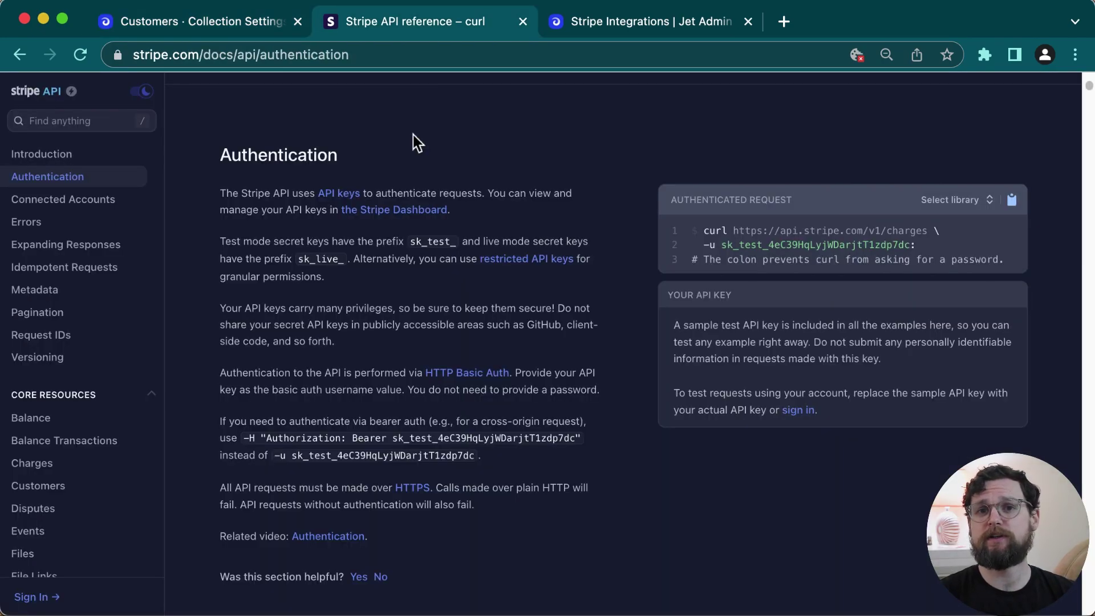
pyautogui.click(47, 493)
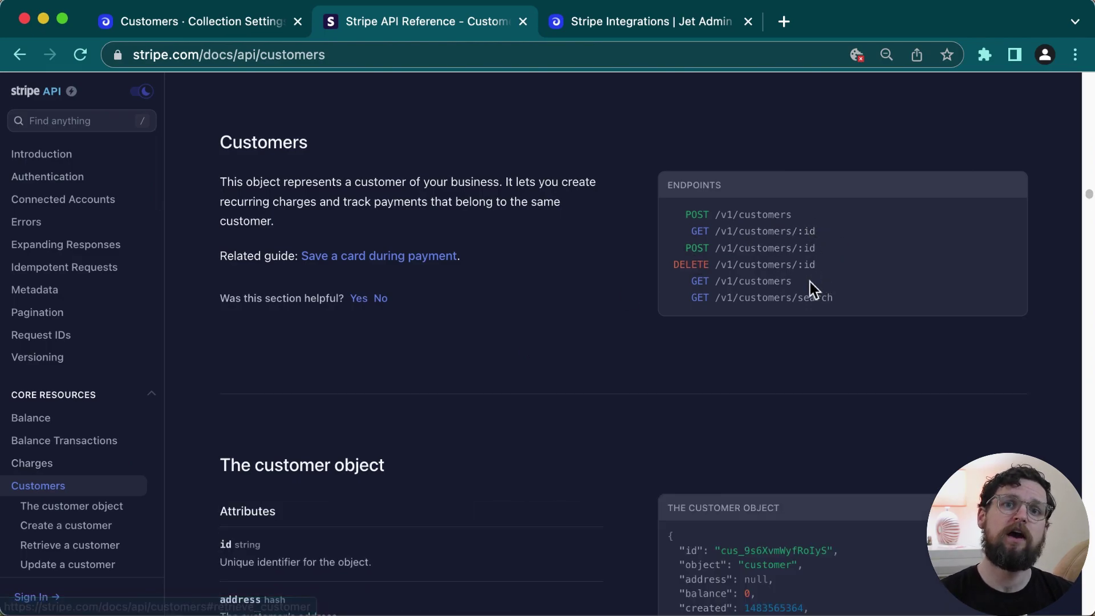
pyautogui.moveTo(803, 281); pyautogui.dragTo(715, 281)
pyautogui.press('super+c')
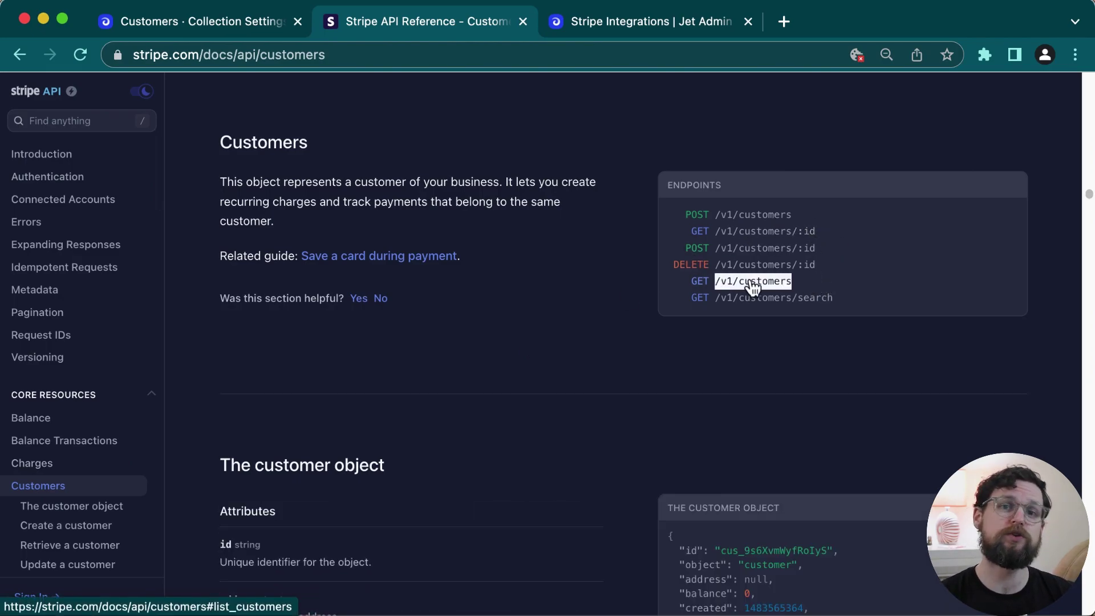
pyautogui.click(200, 19)
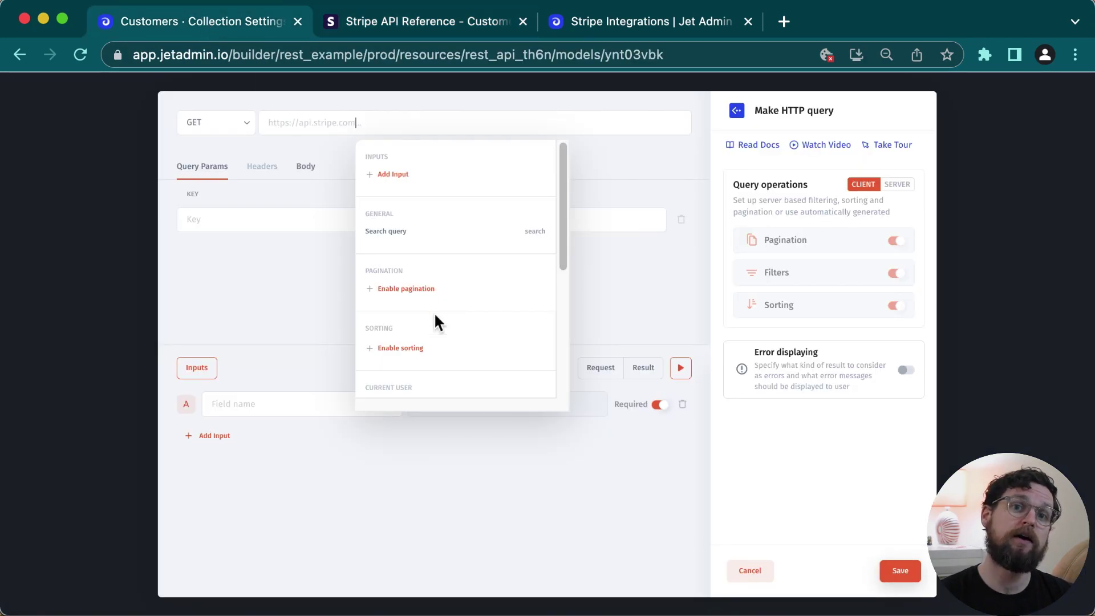
pyautogui.press('super+v')
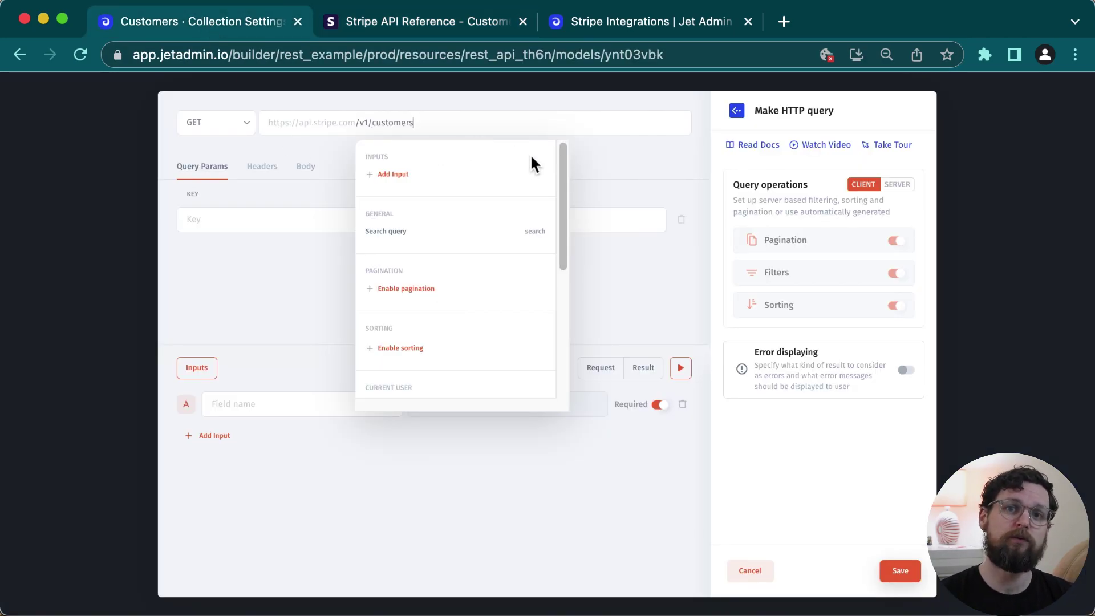
pyautogui.click(651, 150)
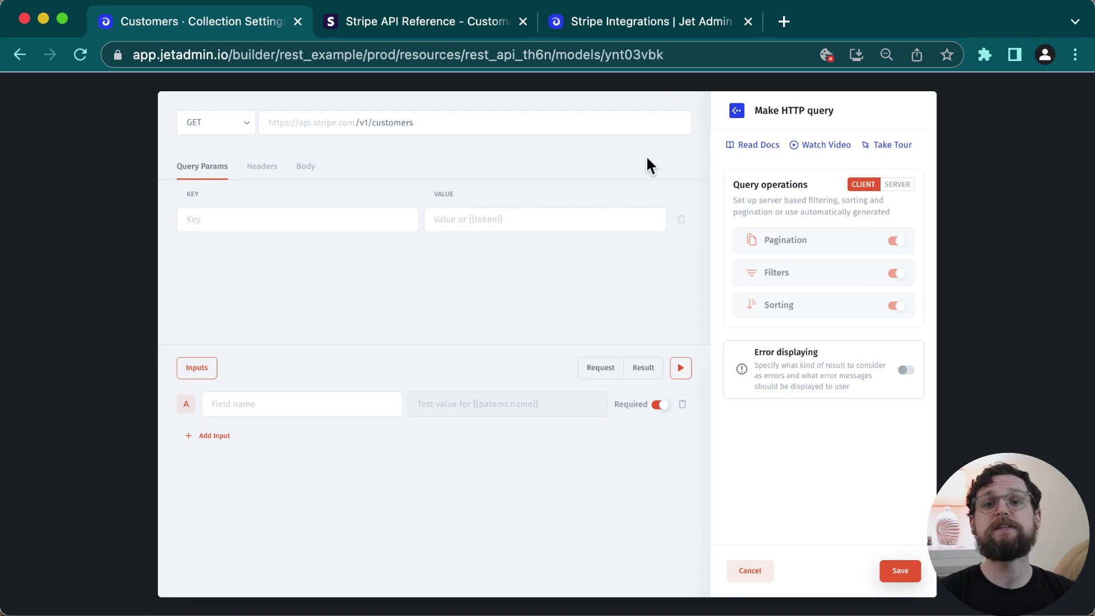
# Step: Review Stripe's pagination parameters and switch the query to server-side cursor pagination
pyautogui.hotkey('ctrl', 'Tab')
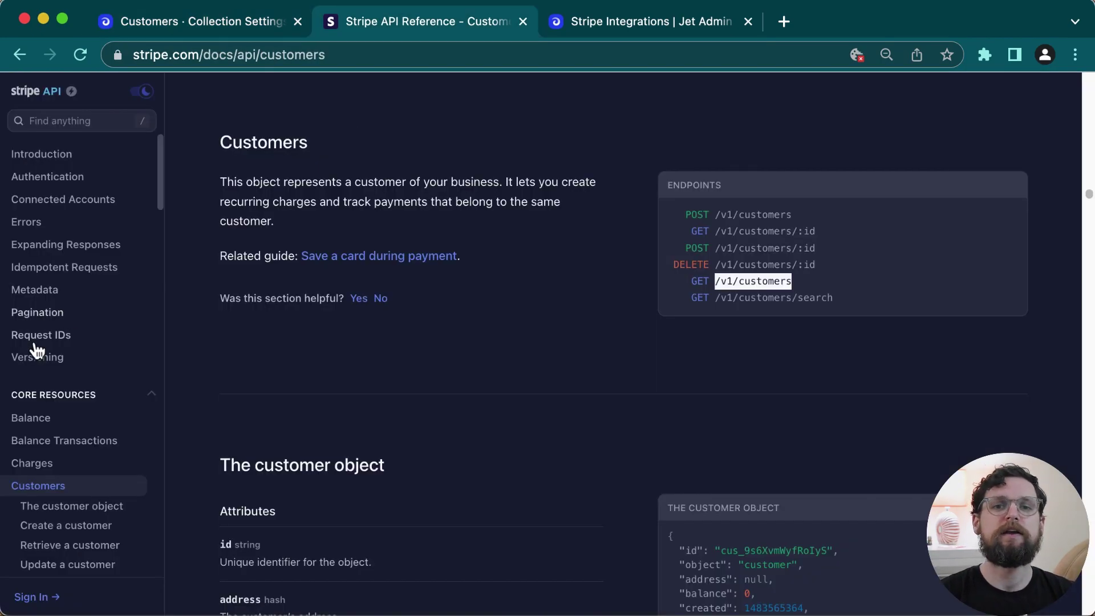
pyautogui.scroll(-6, 37, 346)
pyautogui.scroll(4, 88, 195)
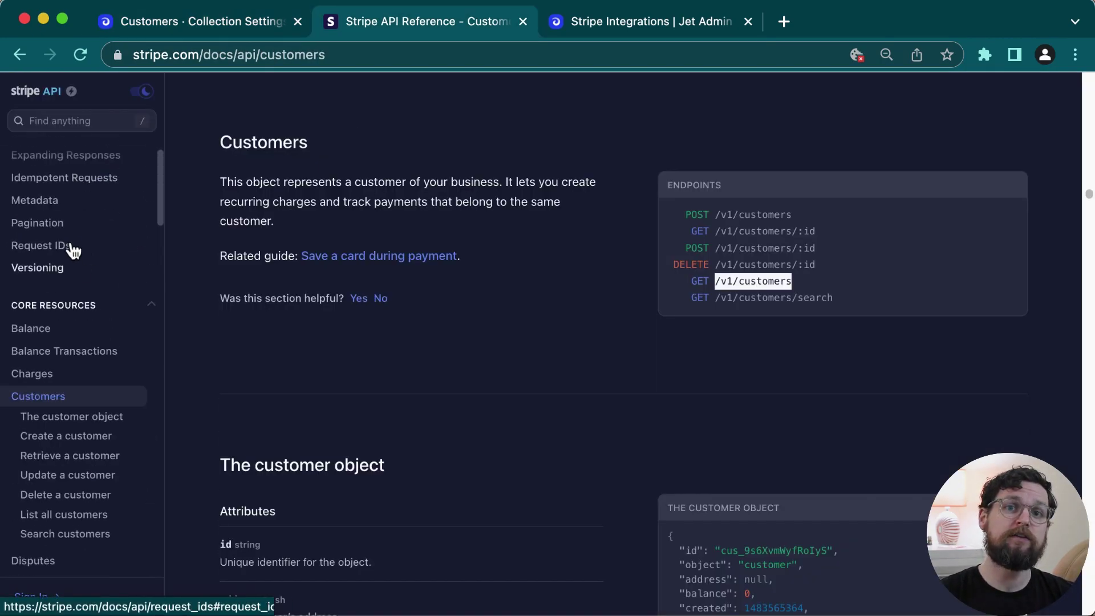
pyautogui.click(71, 227)
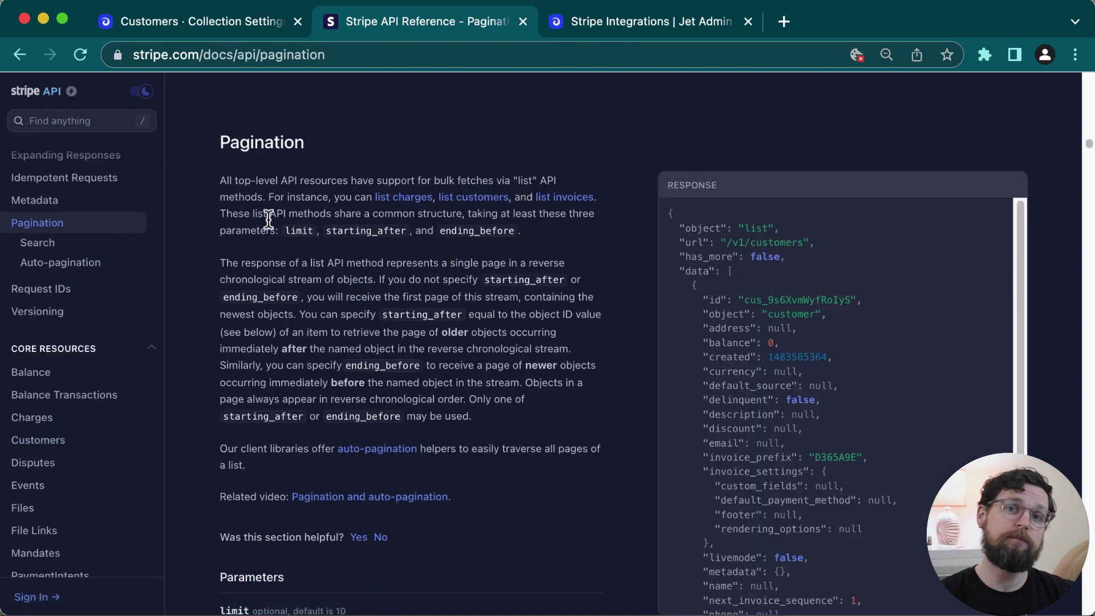
pyautogui.moveTo(276, 231); pyautogui.dragTo(542, 227)
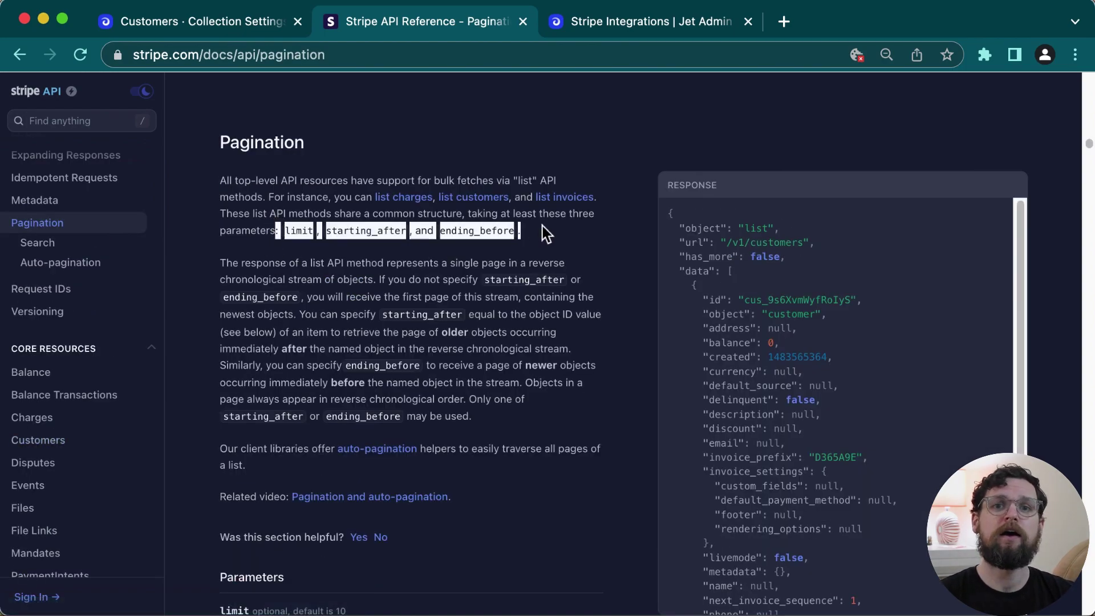
pyautogui.click(543, 265)
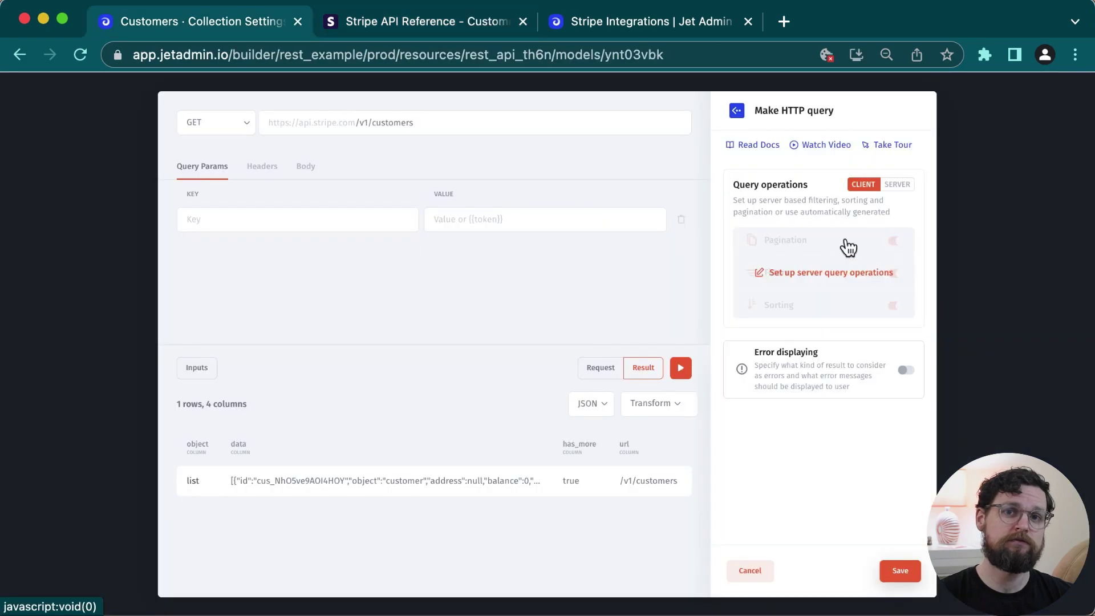
pyautogui.click(845, 245)
pyautogui.click(844, 240)
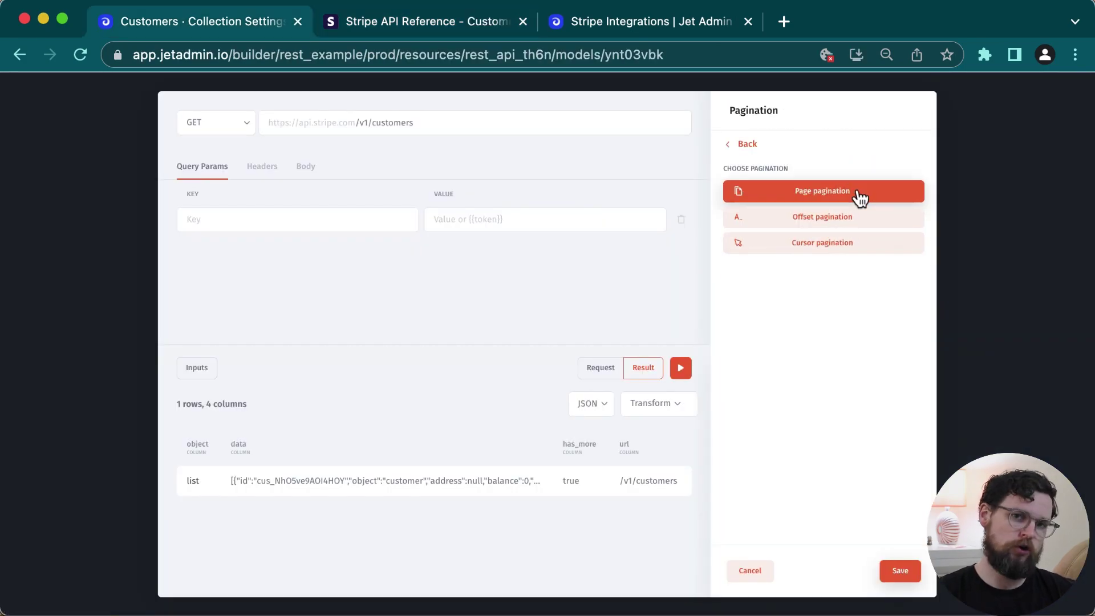
pyautogui.click(845, 259)
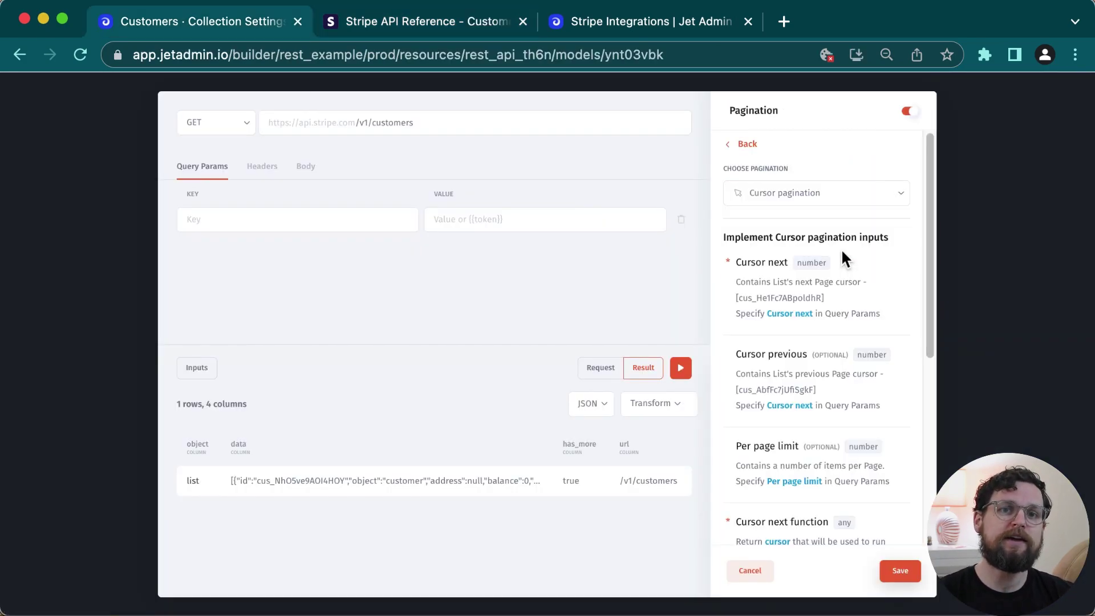
# Step: Add query parameters limit, ending_before and starting_after
pyautogui.click(208, 229)
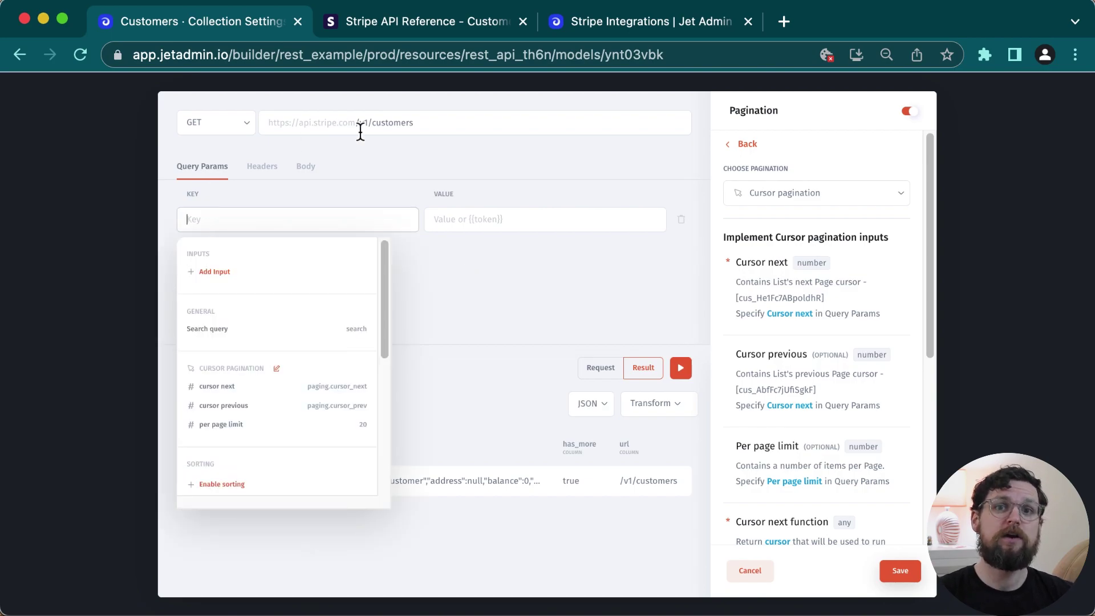
pyautogui.write('limit')
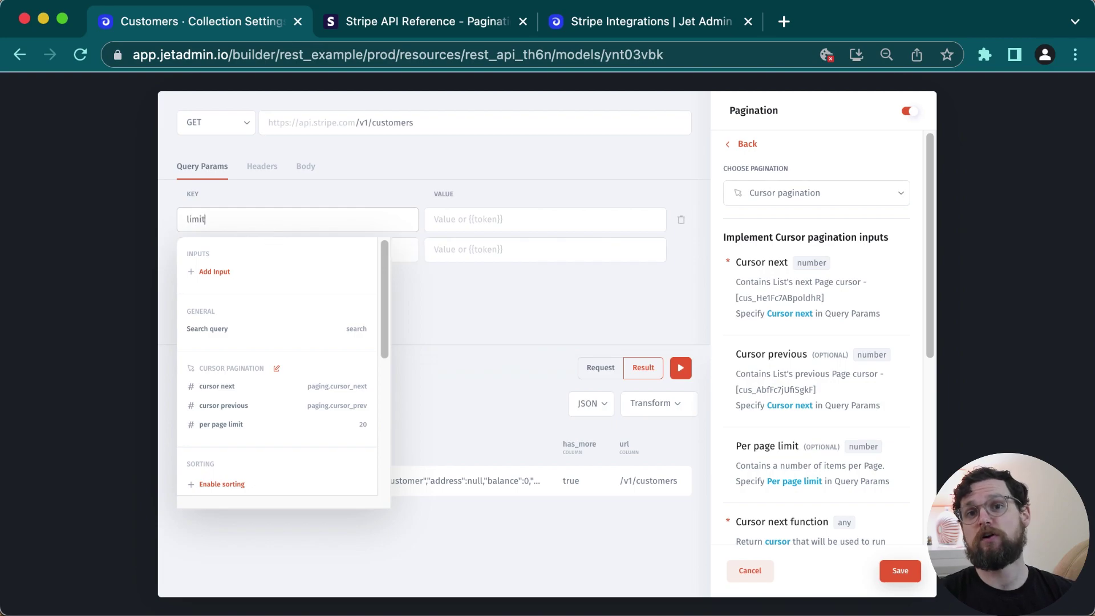
pyautogui.press('Tab')
pyautogui.press('Tab')
pyautogui.press('Tab')
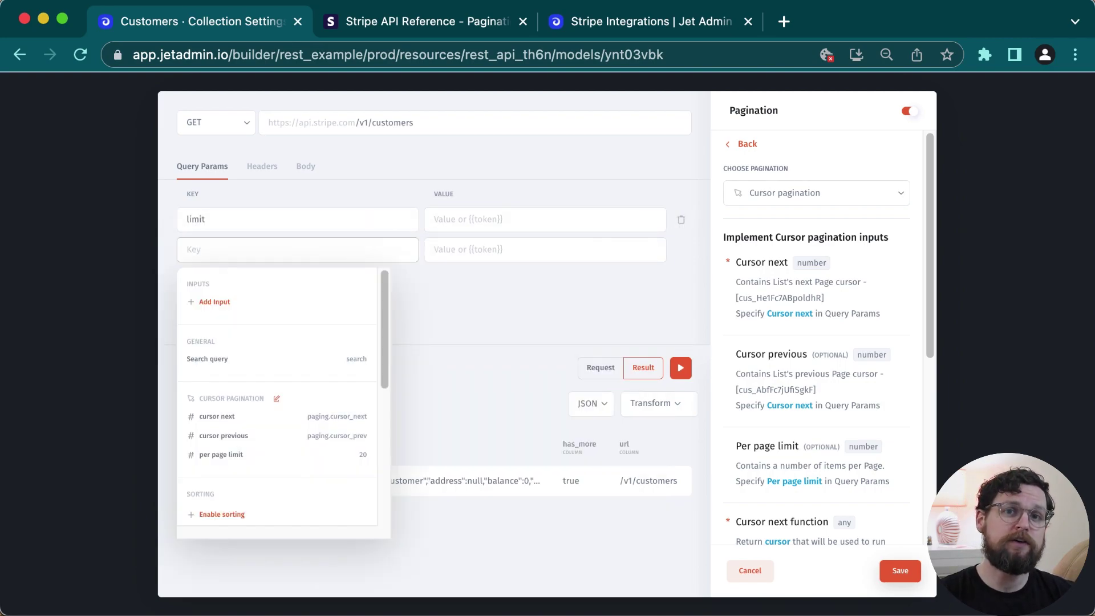
pyautogui.write('ending_bef')
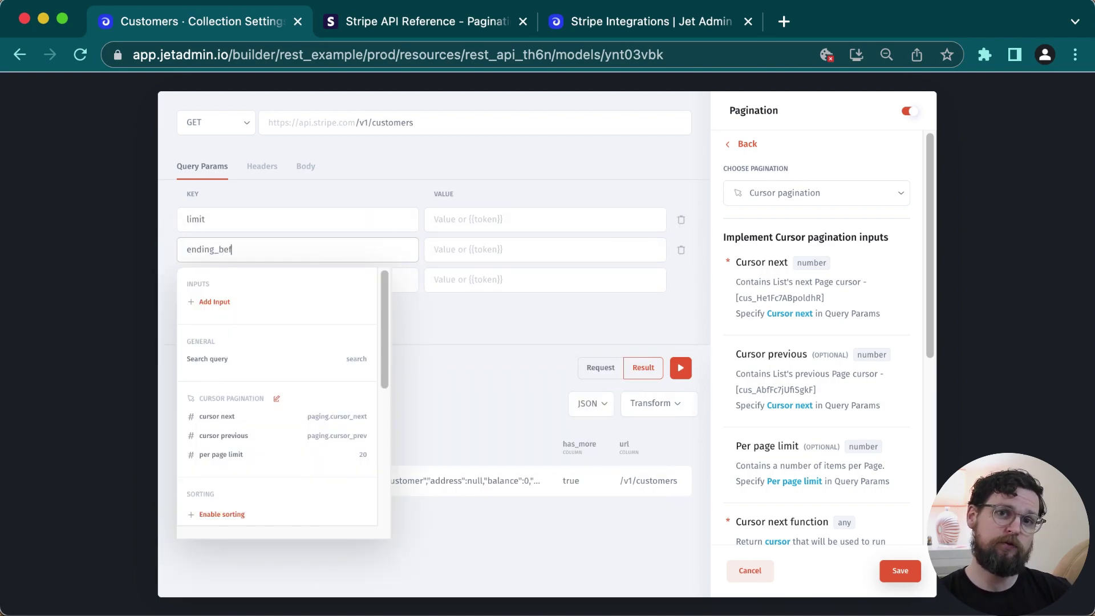
pyautogui.write('ore')
pyautogui.press('Tab')
pyautogui.press('Tab')
pyautogui.press('Tab')
pyautogui.write('starting_after')
# Step: Bind limit, ending_before and starting_after to paging limit, cursor next and cursor previous
pyautogui.click(492, 219)
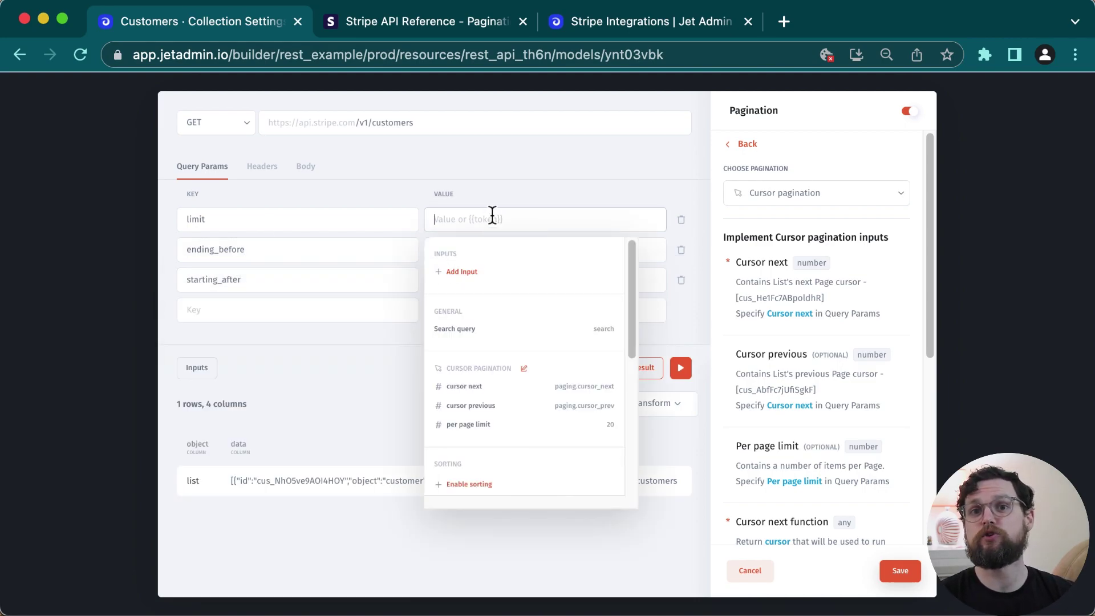
pyautogui.click(495, 427)
pyautogui.click(386, 244)
pyautogui.click(463, 251)
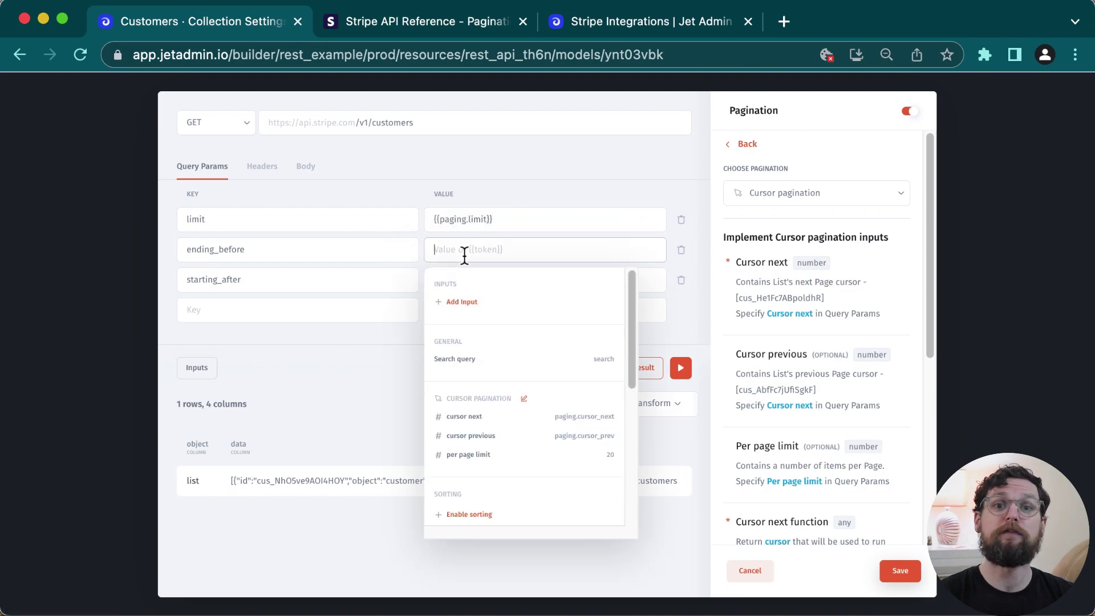
pyautogui.click(519, 426)
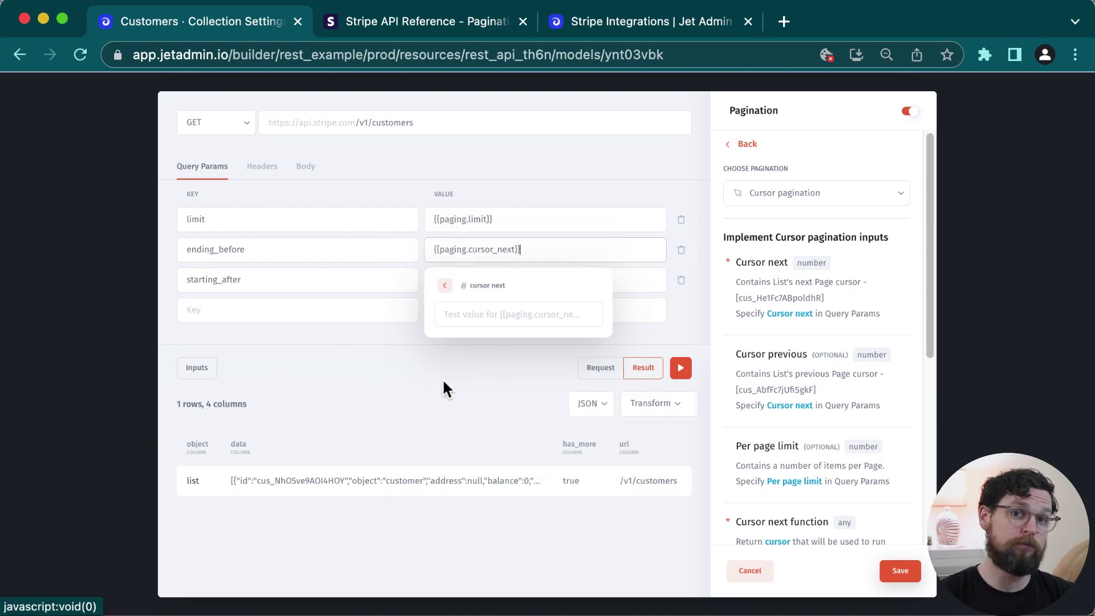
pyautogui.click(385, 292)
pyautogui.click(433, 281)
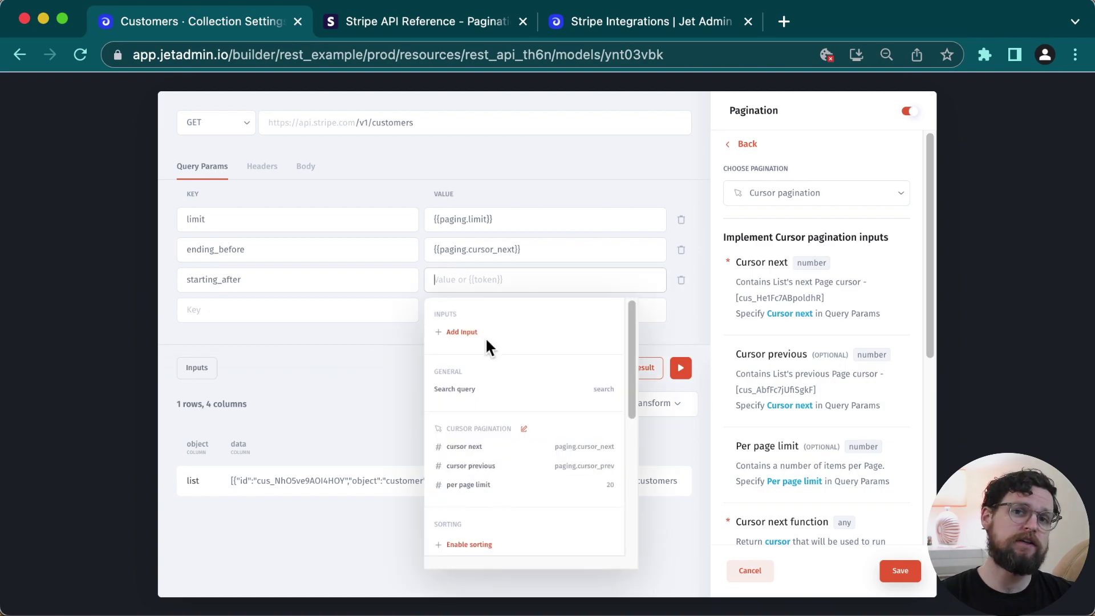
pyautogui.click(515, 465)
pyautogui.click(382, 308)
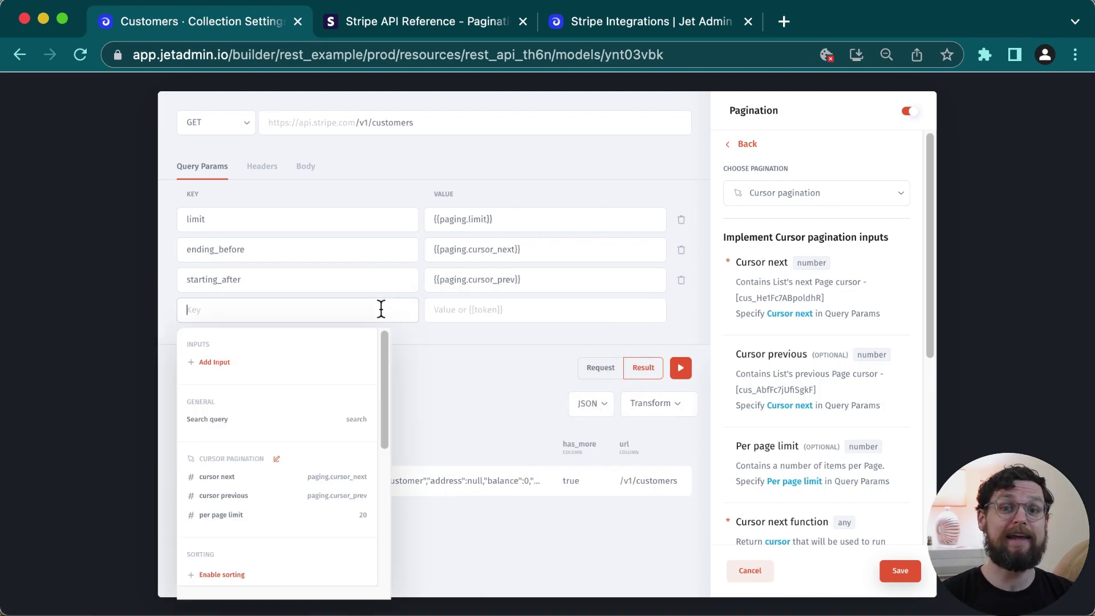
pyautogui.click(467, 358)
# Step: Open the Customers section of the Stripe docs before returning to the query editor
pyautogui.hotkey('ctrl', 'Tab')
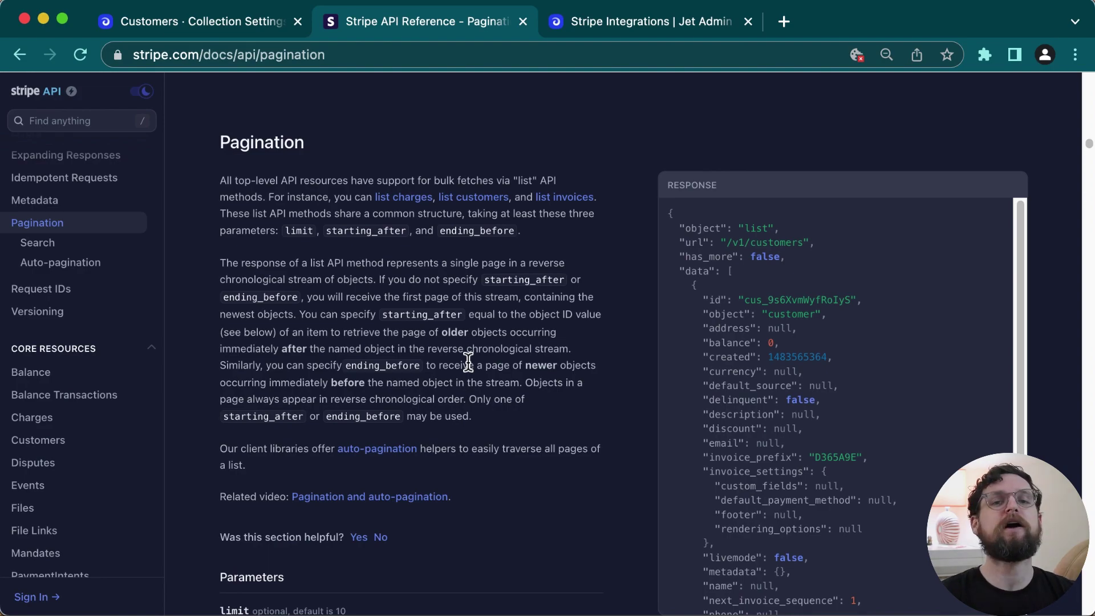
pyautogui.click(64, 446)
pyautogui.hotkey('ctrl', 'shift', 'Tab')
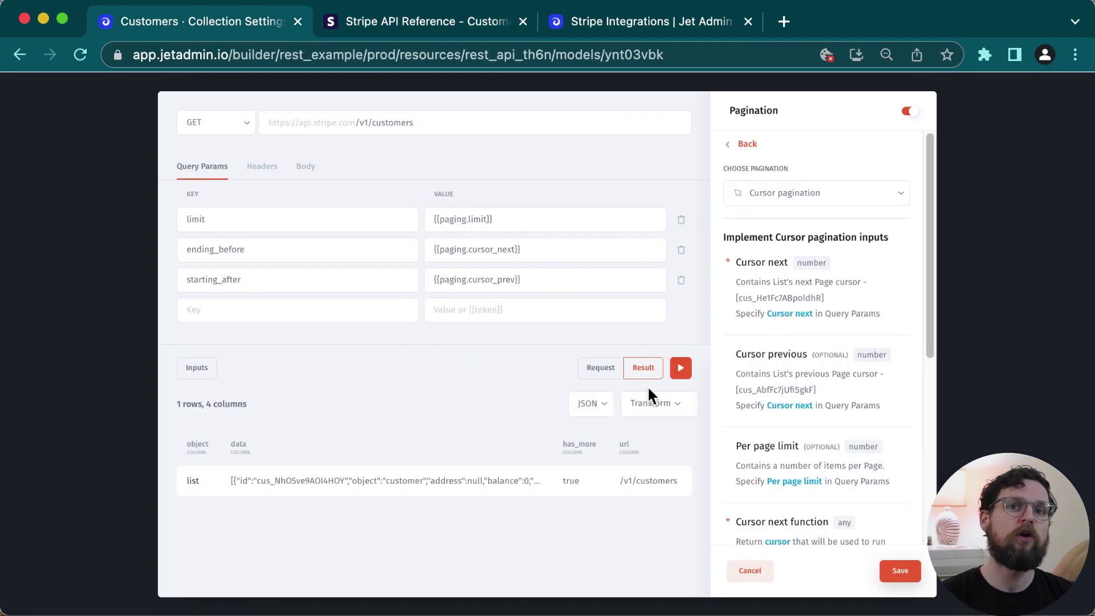
# Step: Test the request and transform the result to the top-level data list, giving 20 rows
pyautogui.click(680, 371)
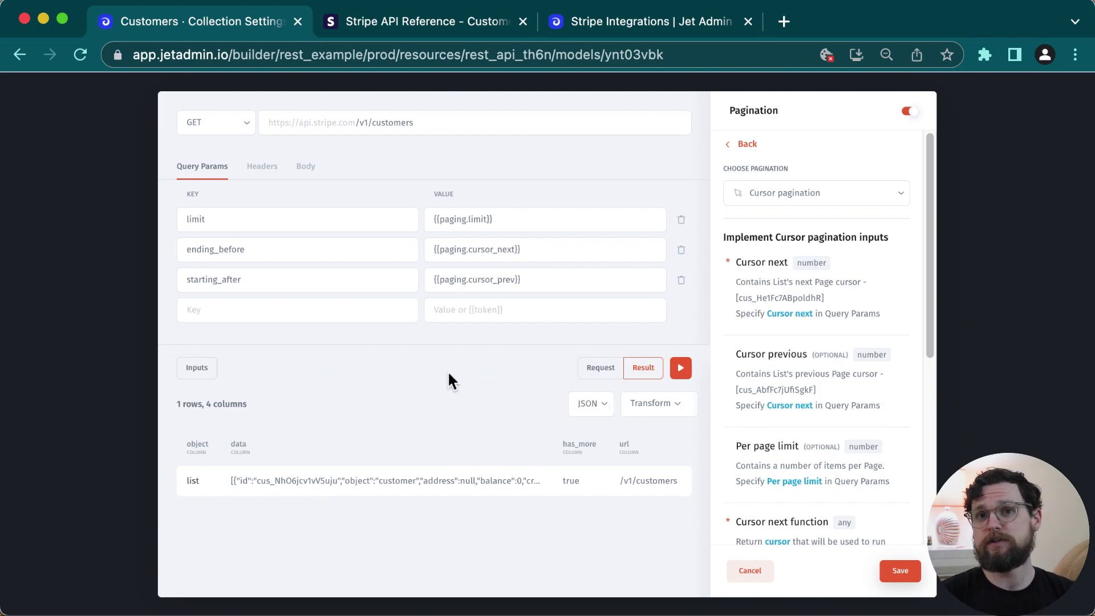
pyautogui.click(681, 403)
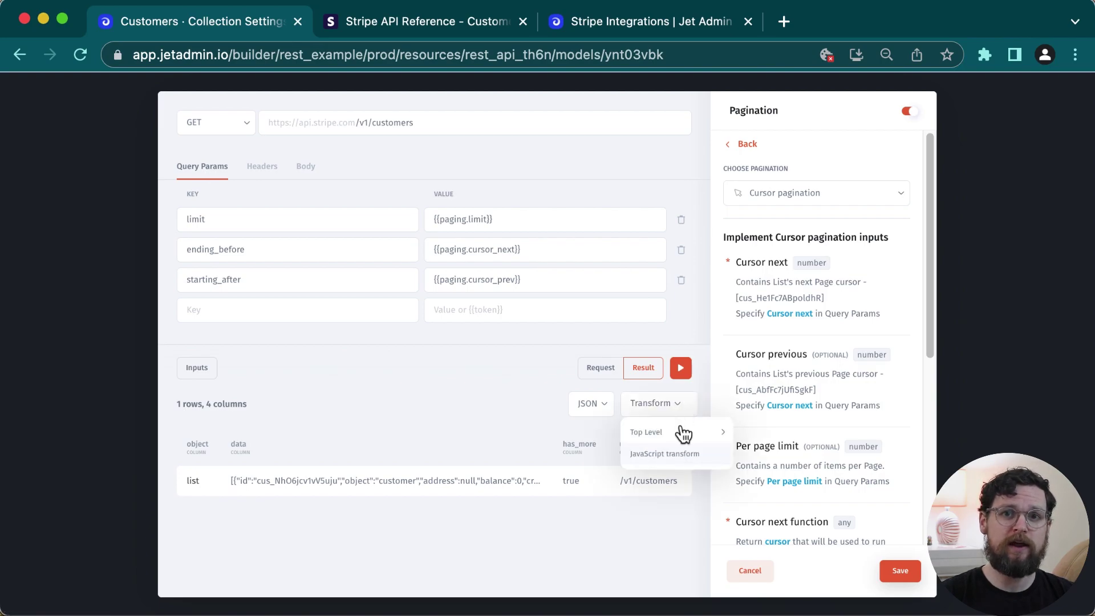
pyautogui.moveTo(689, 437)
pyautogui.moveTo(765, 462)
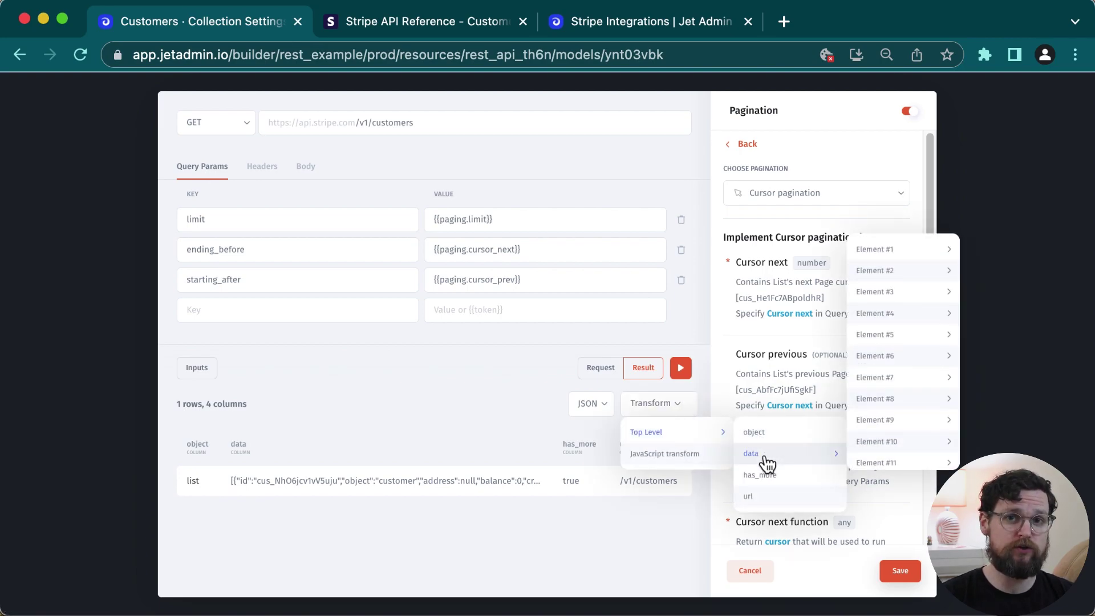
pyautogui.click(764, 456)
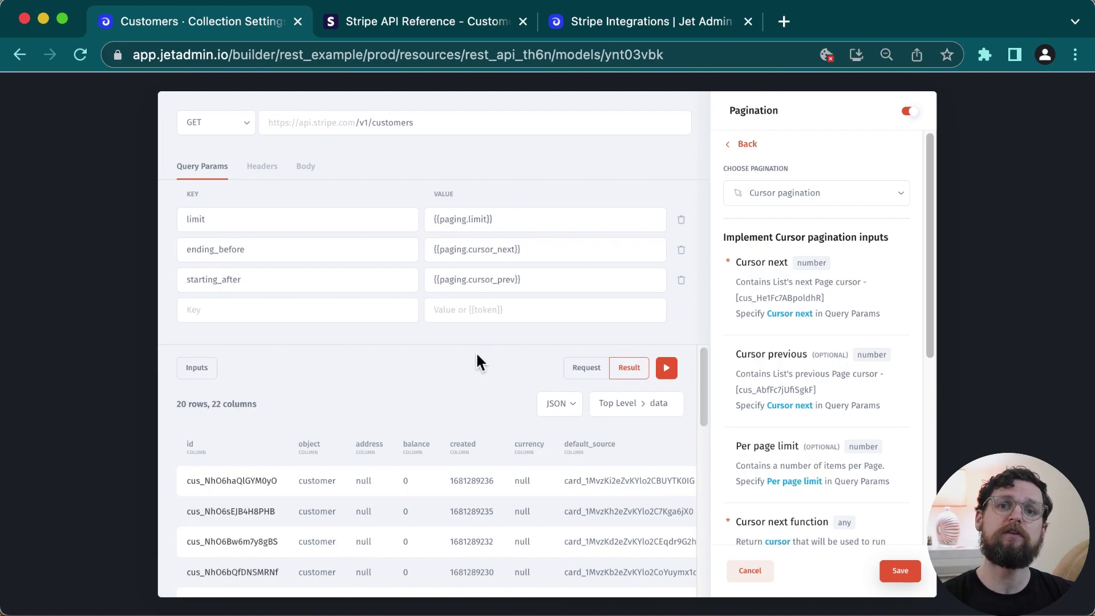
# Step: Write a JavaScript transform returning data['data'] and test the request
pyautogui.click(617, 404)
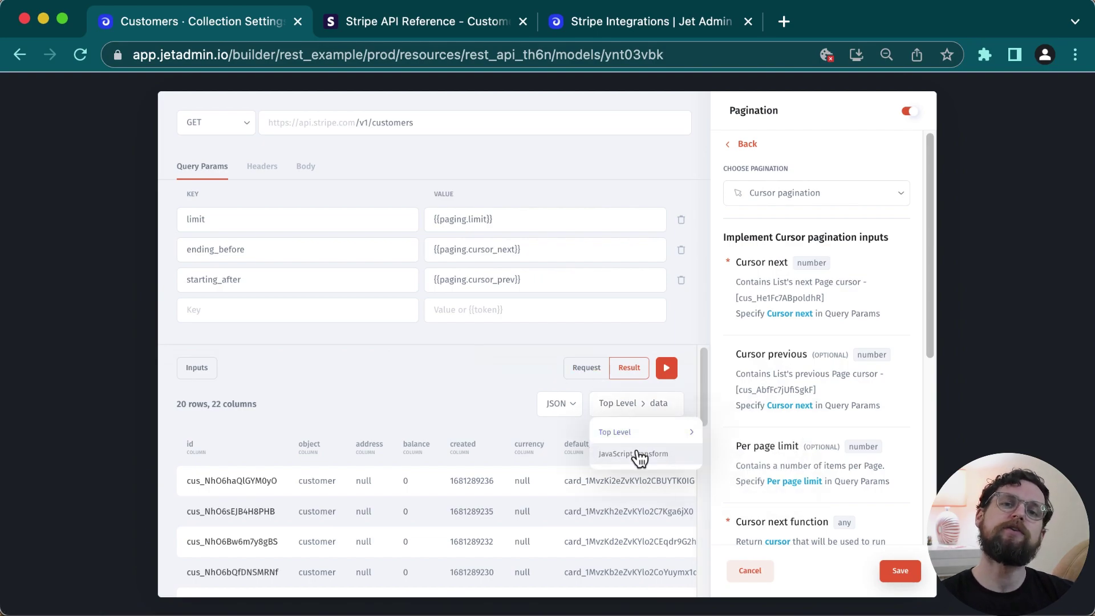
pyautogui.click(635, 454)
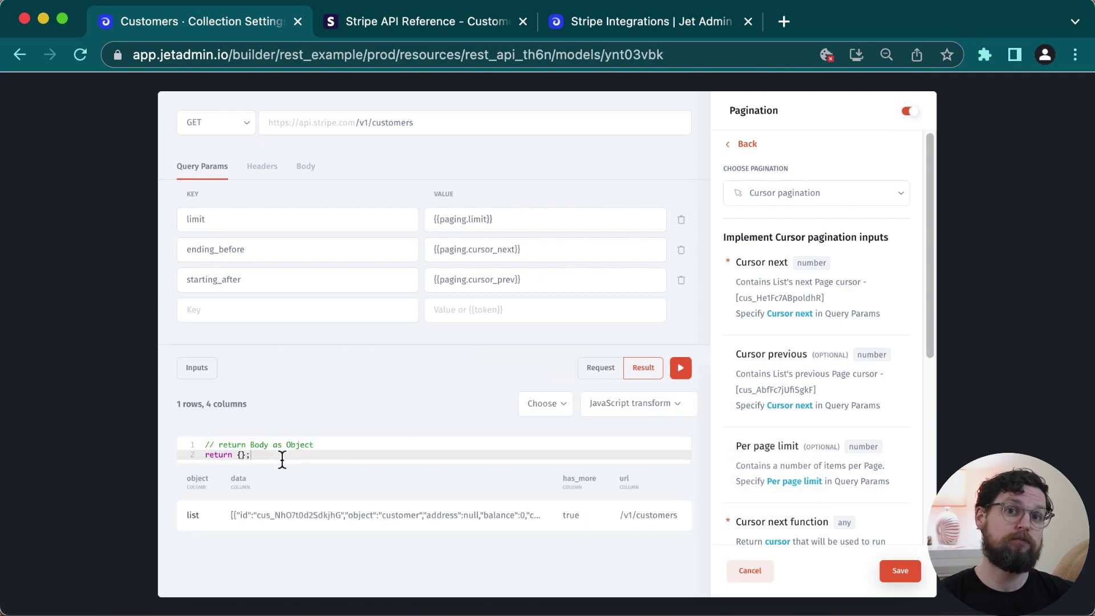
pyautogui.click(250, 454)
pyautogui.press('BackSpace')
pyautogui.write("data['data']")
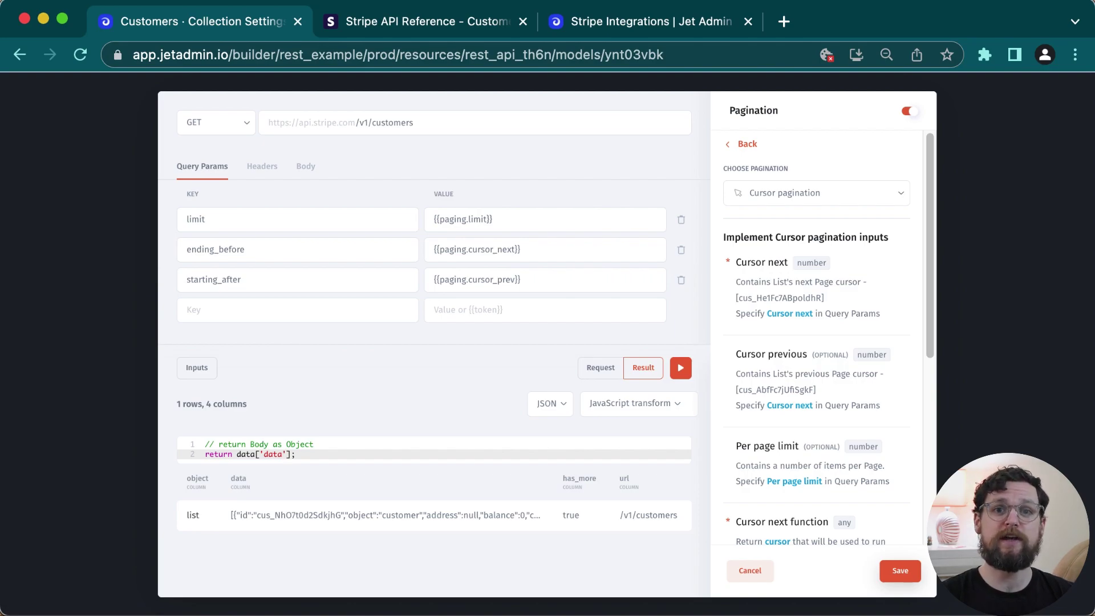
pyautogui.press('Return')
pyautogui.press('BackSpace')
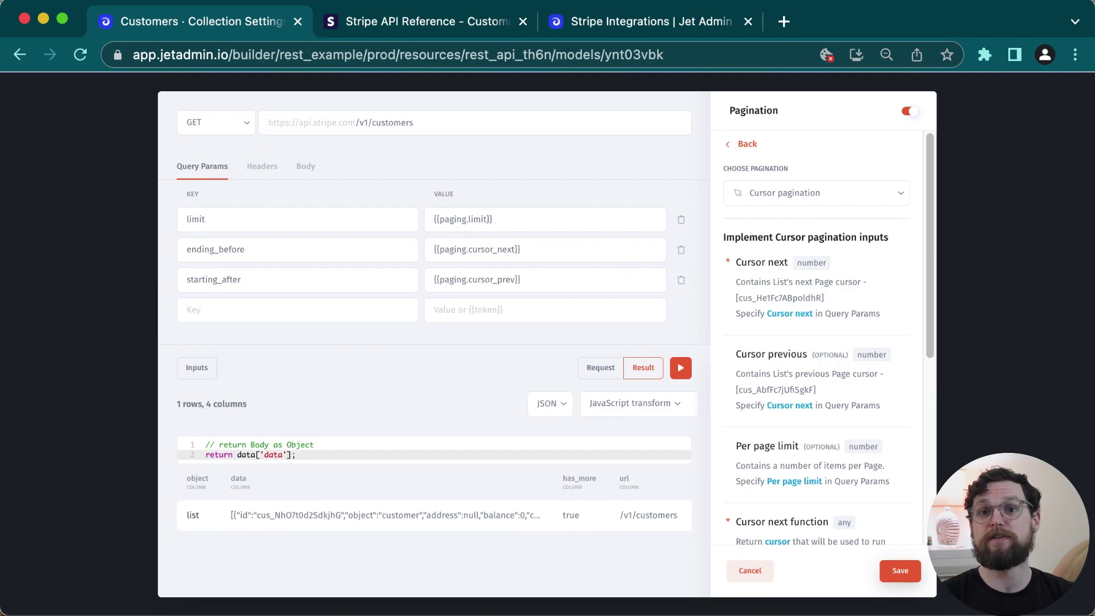
pyautogui.click(688, 370)
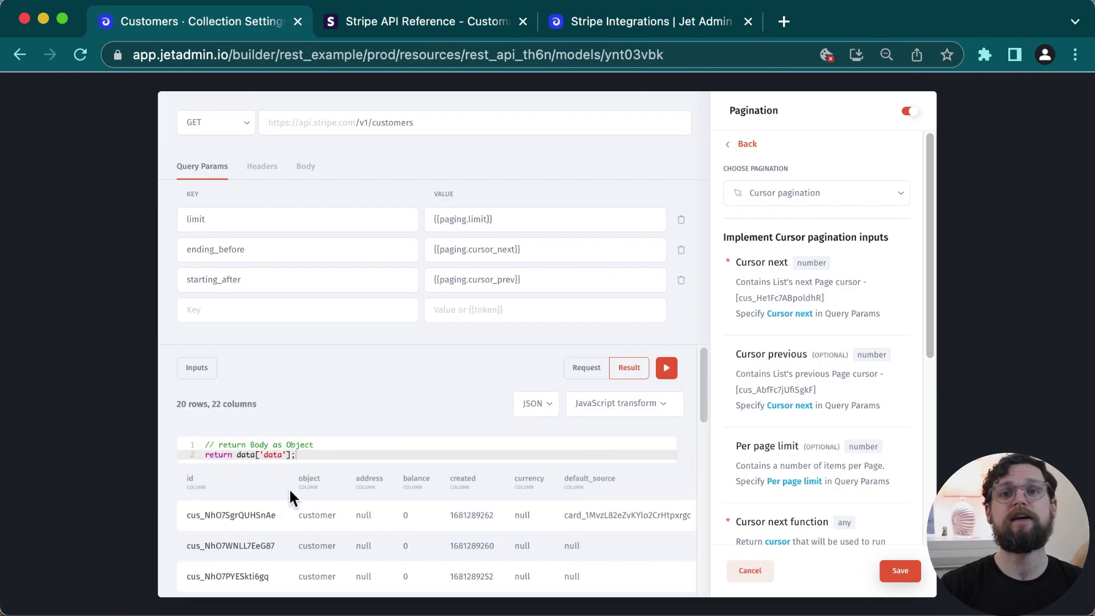
# Step: Switch the result transform back to Top Level data
pyautogui.click(615, 404)
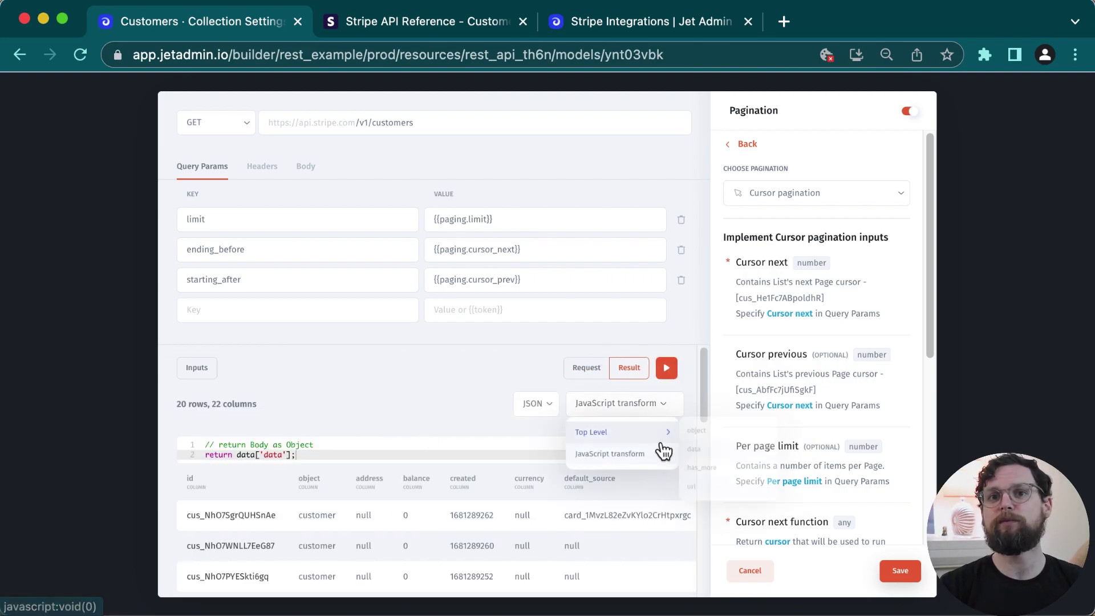
pyautogui.moveTo(662, 434)
pyautogui.click(693, 456)
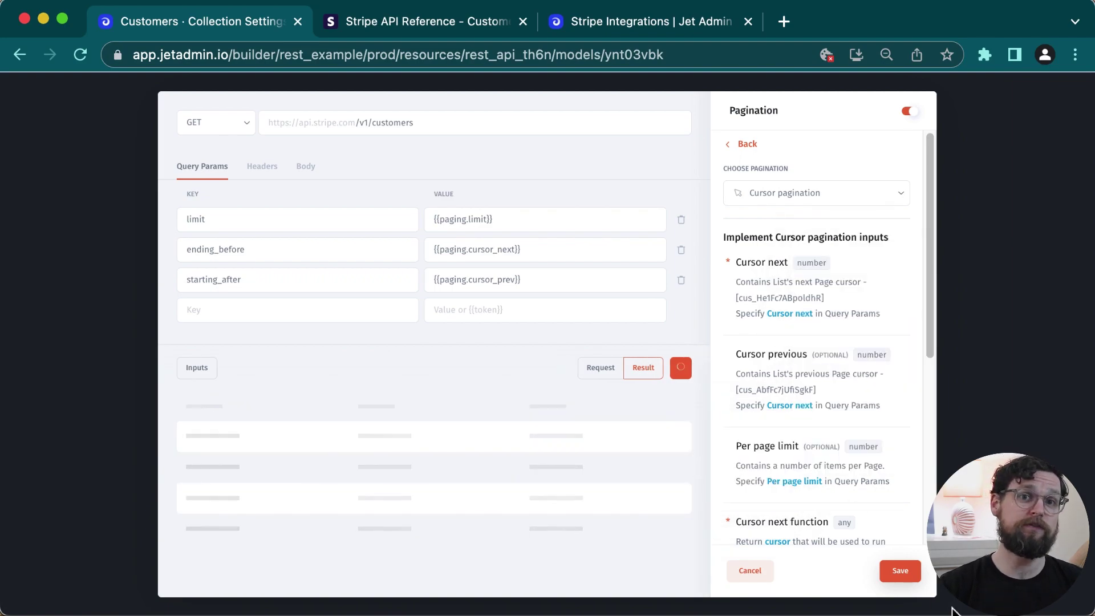
# Step: Save the Customers list query and dismiss the notice on editing a customer's email
pyautogui.click(898, 572)
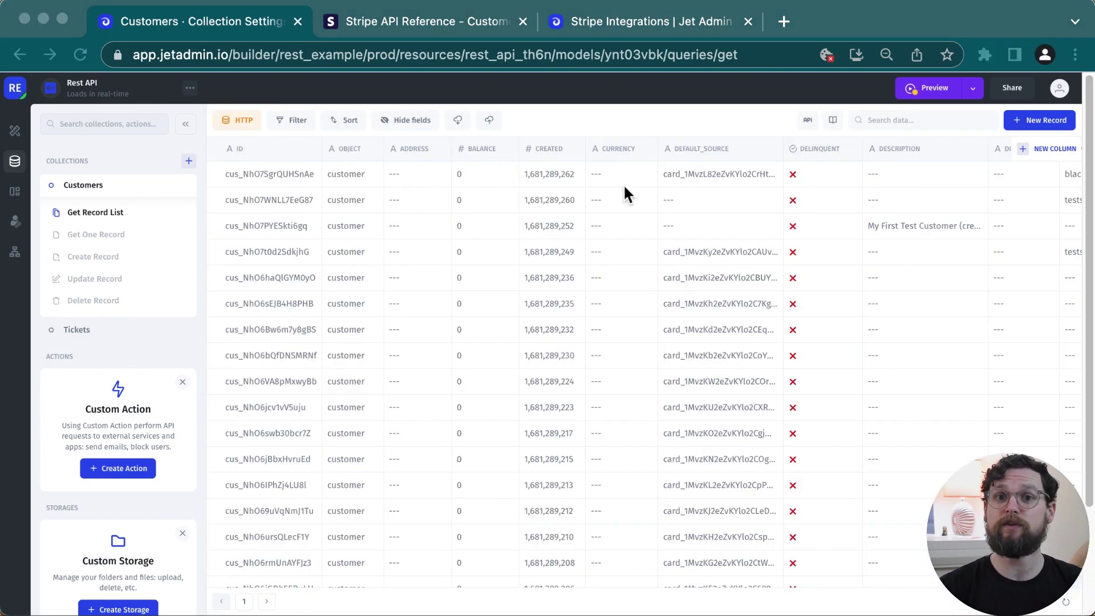
pyautogui.hscroll(10, 725, 294)
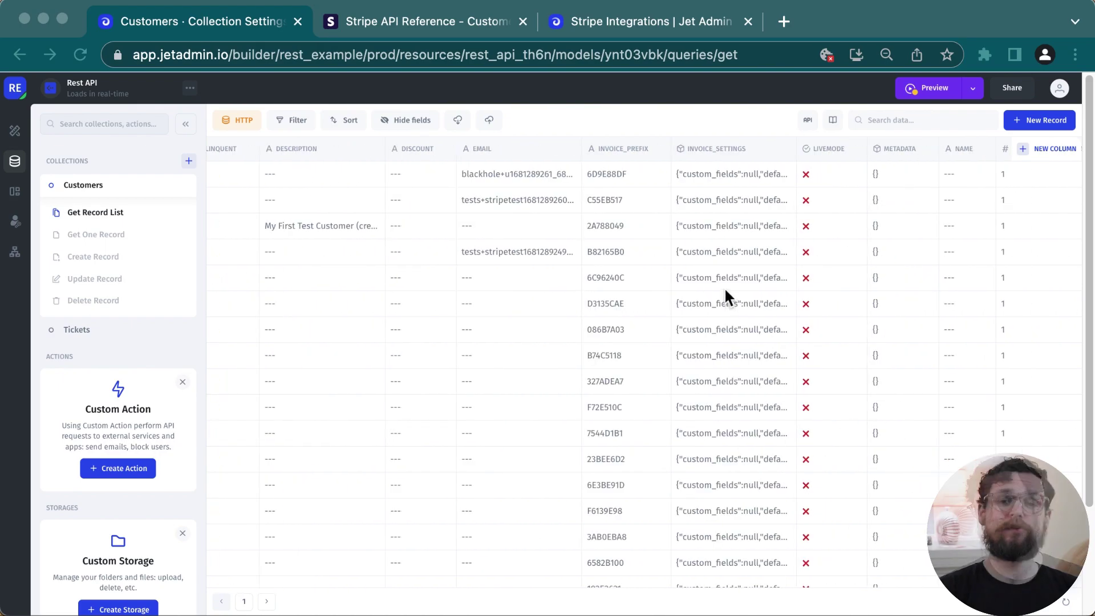
pyautogui.doubleClick(539, 170)
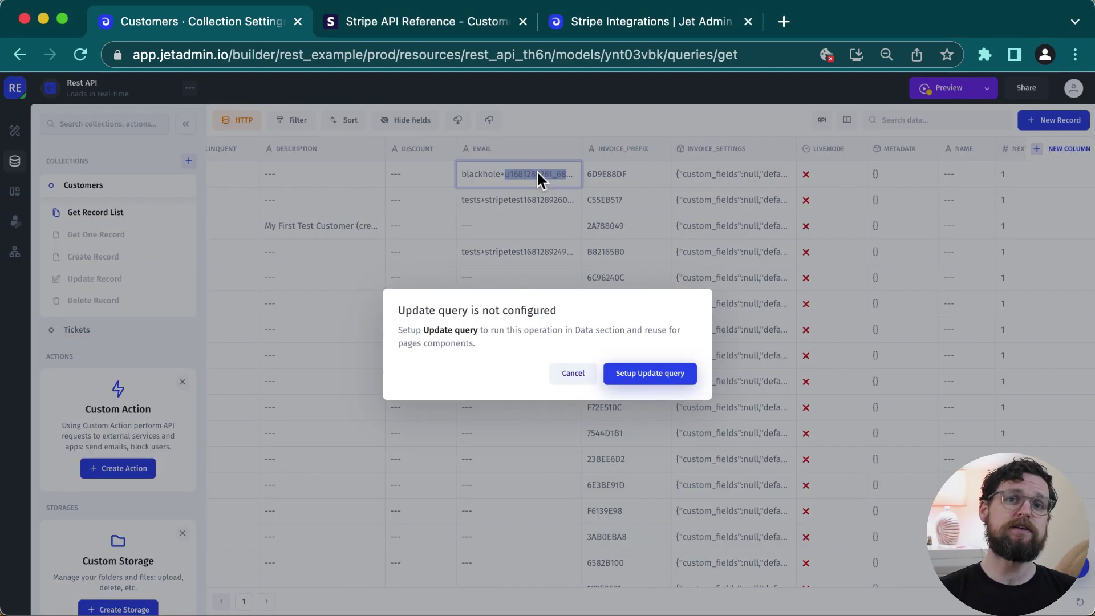
pyautogui.click(562, 383)
# Step: Make id the collection's primary key and start setting up the Get One Record query
pyautogui.click(116, 236)
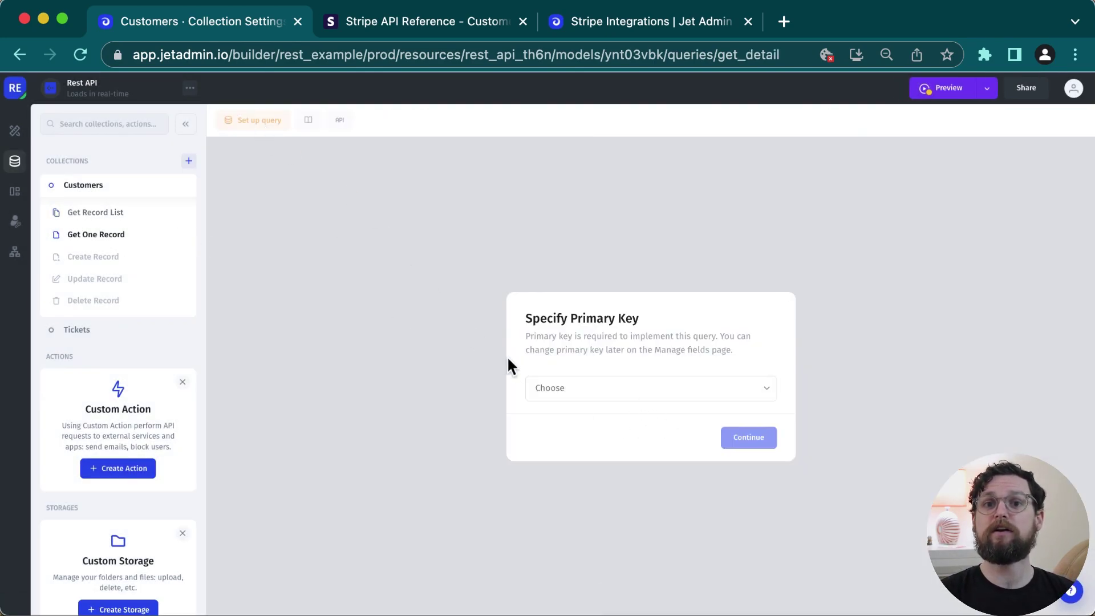
pyautogui.click(640, 396)
pyautogui.click(636, 439)
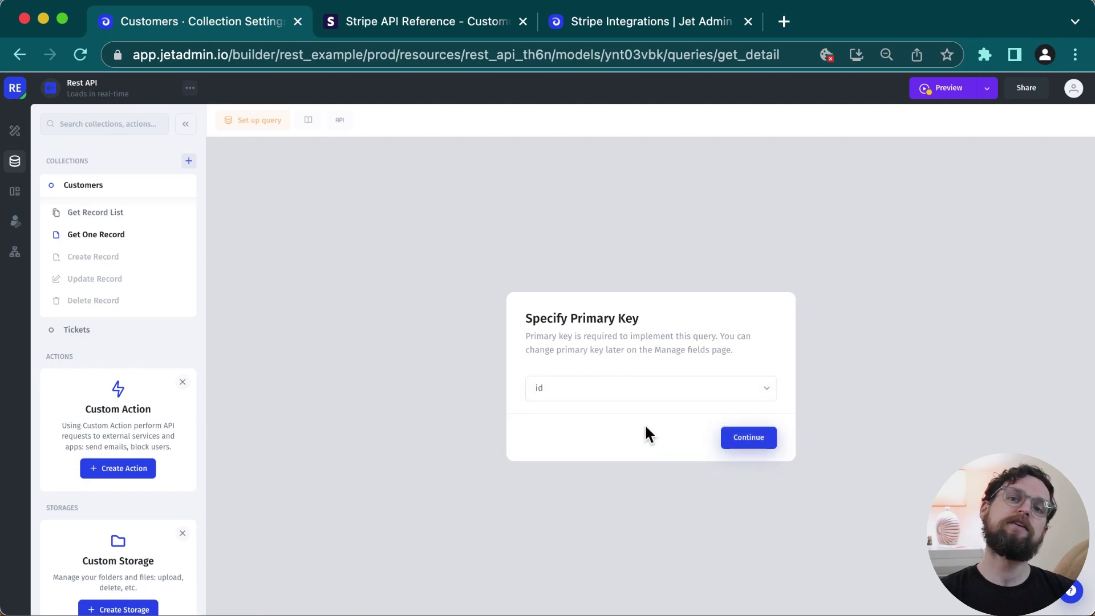
pyautogui.click(747, 439)
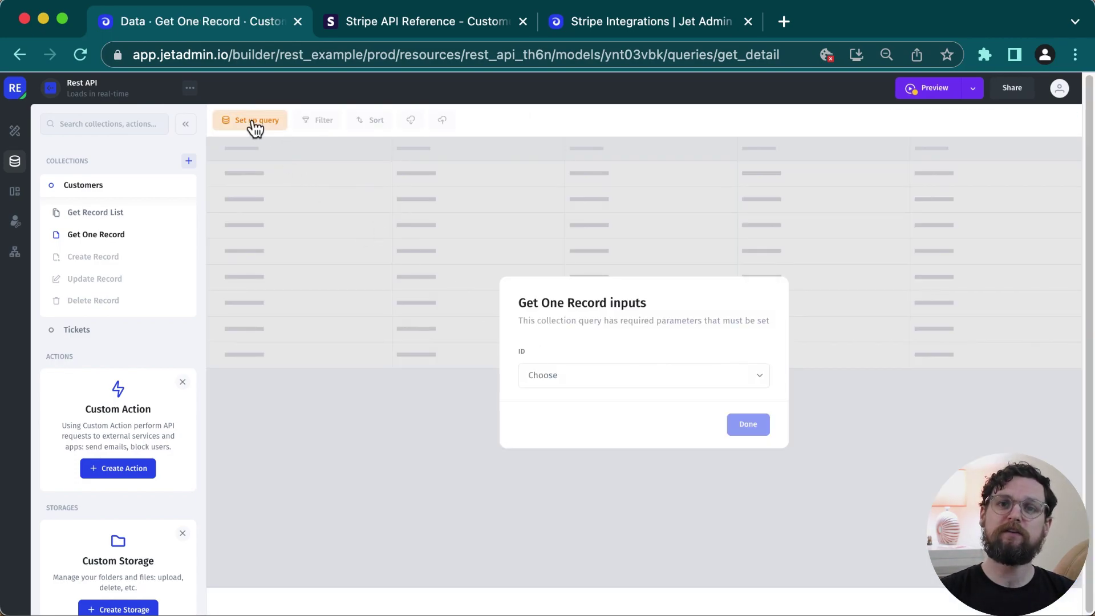
pyautogui.click(255, 122)
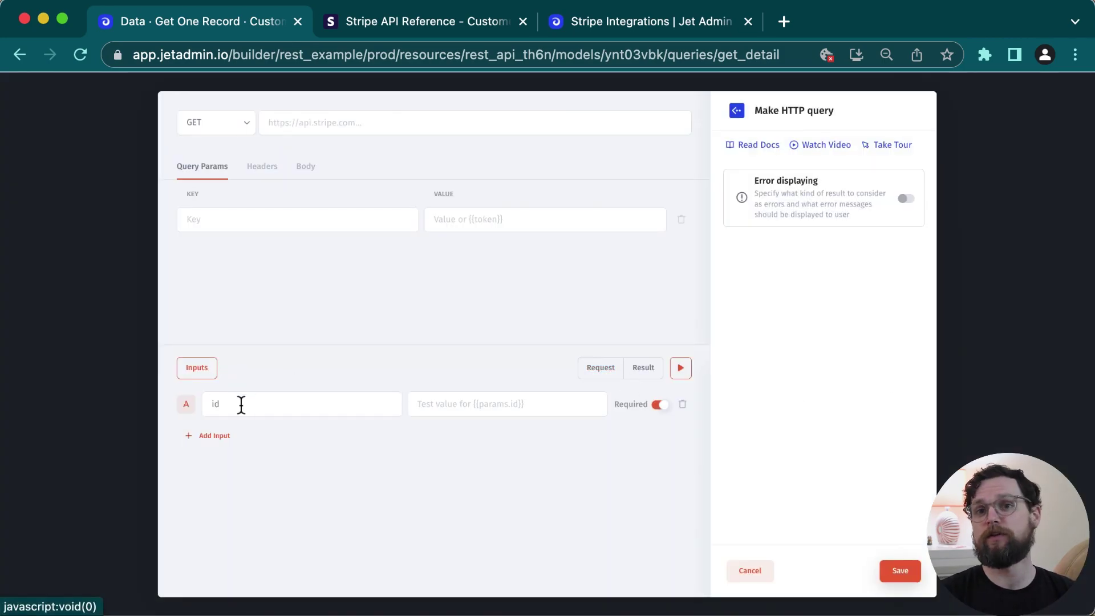
# Step: Paste the example customer id from the Stripe docs as the id input's test value
pyautogui.click(306, 405)
pyautogui.click(516, 399)
pyautogui.write('te')
pyautogui.press('BackSpace')
pyautogui.press('BackSpace')
pyautogui.press('BackSpace')
pyautogui.press('BackSpace')
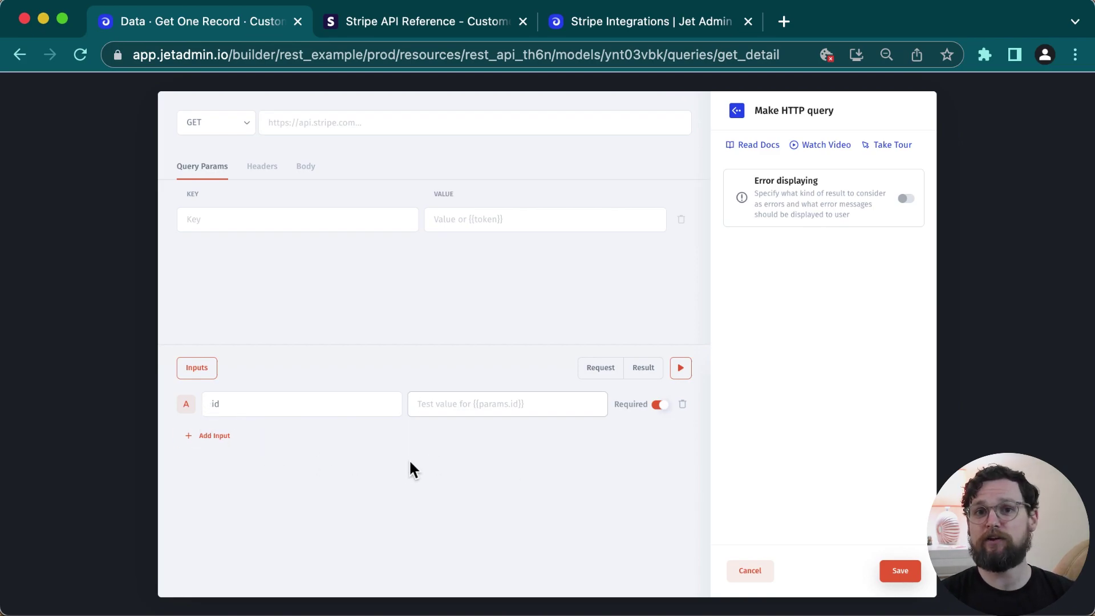
pyautogui.hotkey('ctrl', 'Tab')
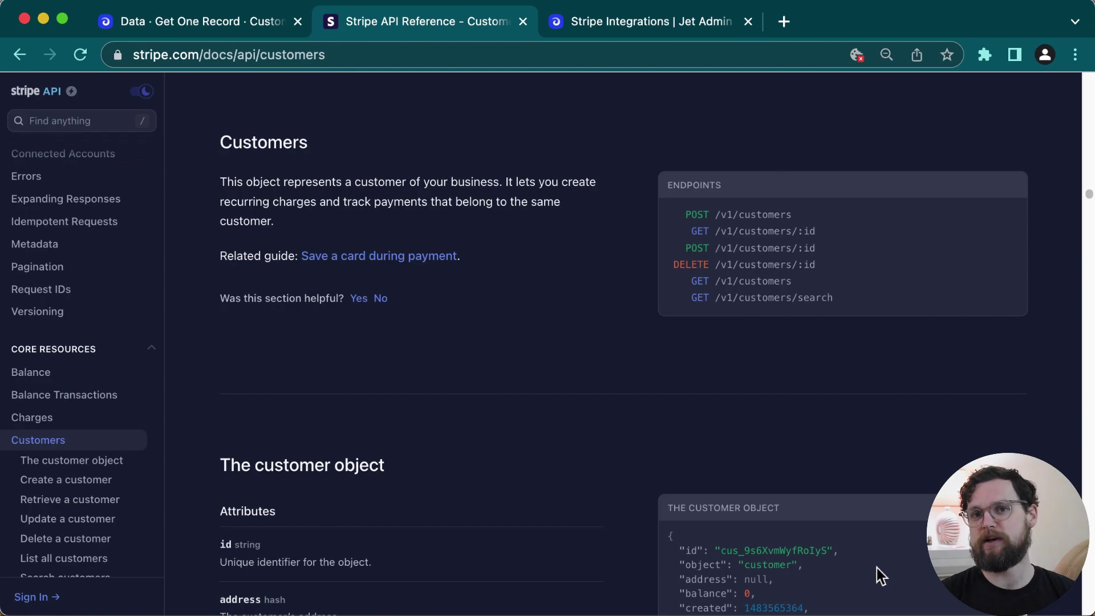
pyautogui.moveTo(720, 552); pyautogui.dragTo(840, 532)
pyautogui.press('super+c')
pyautogui.hotkey('ctrl', 'shift', 'Tab')
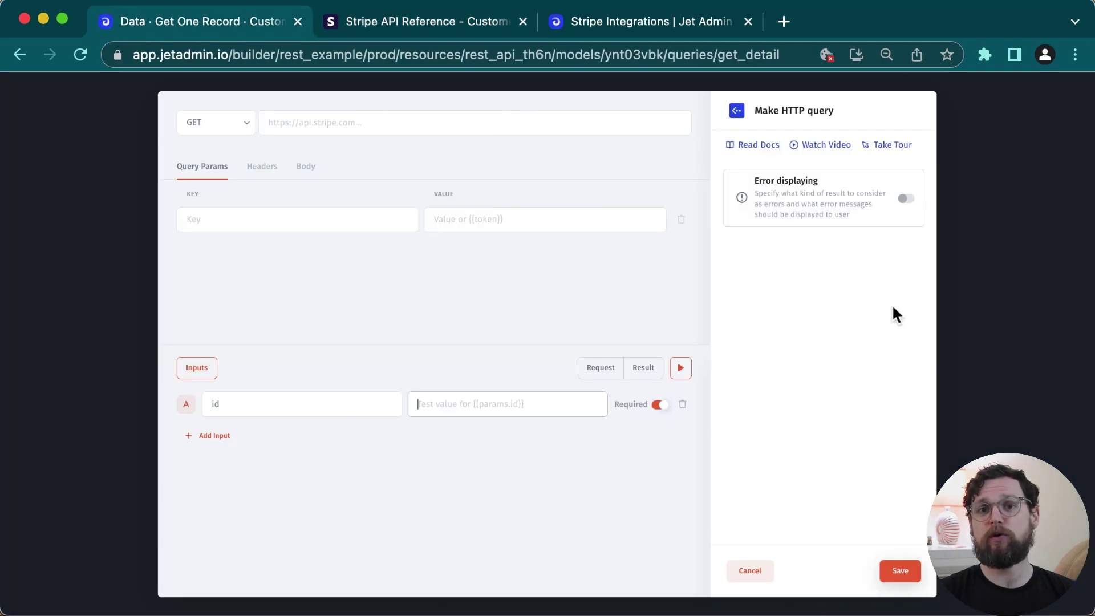
pyautogui.press('super+v')
pyautogui.click(545, 491)
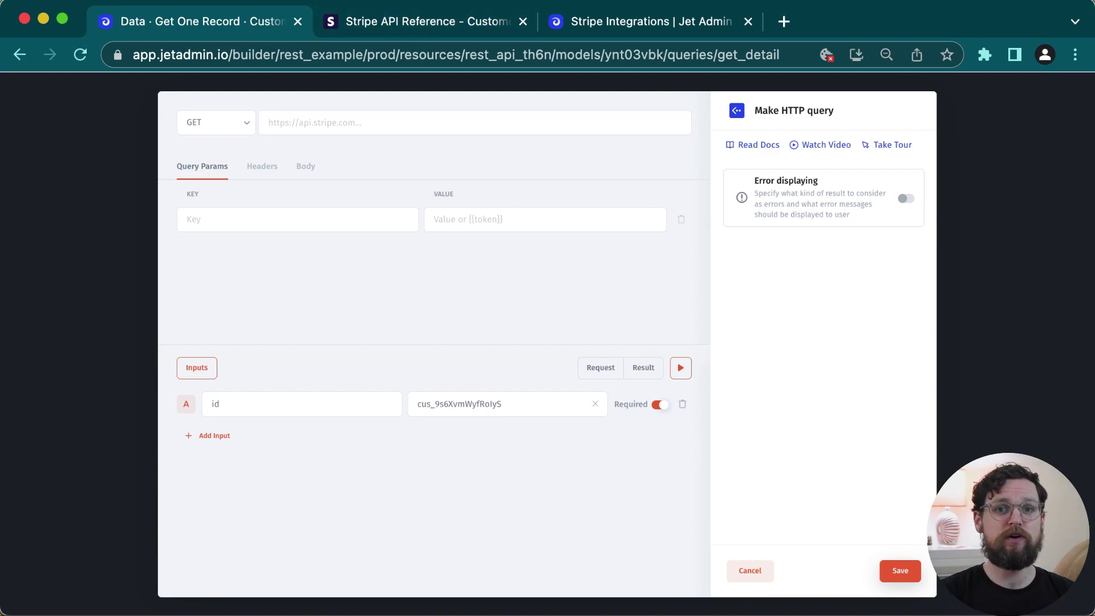
# Step: Copy the /v1/customers/:id endpoint path from Stripe's Retrieve a customer docs
pyautogui.press('super+2')
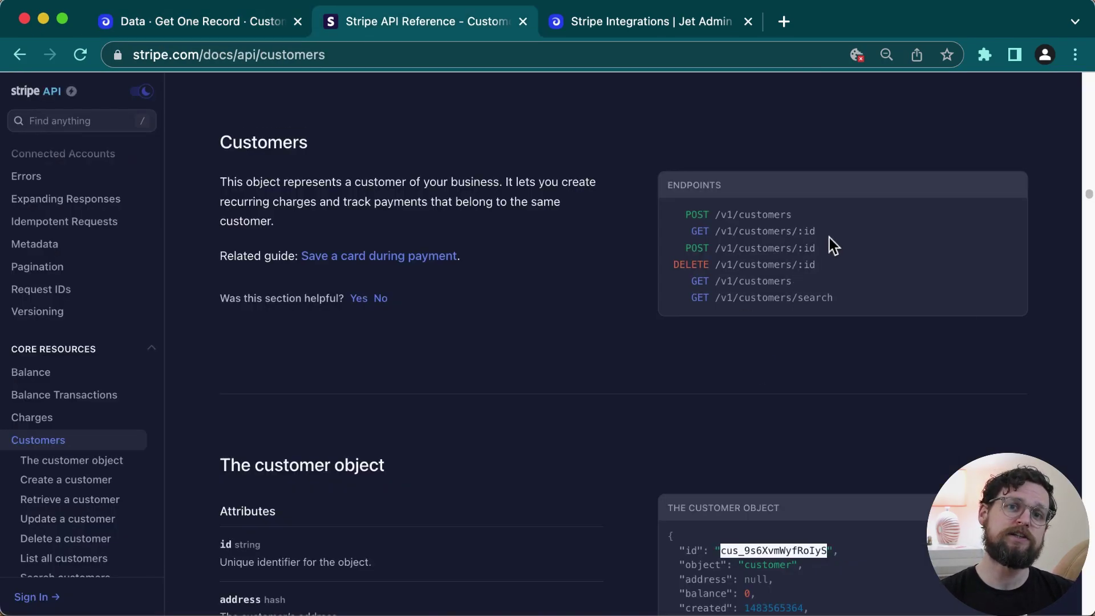
pyautogui.moveTo(827, 235); pyautogui.dragTo(723, 233)
pyautogui.press('super+c')
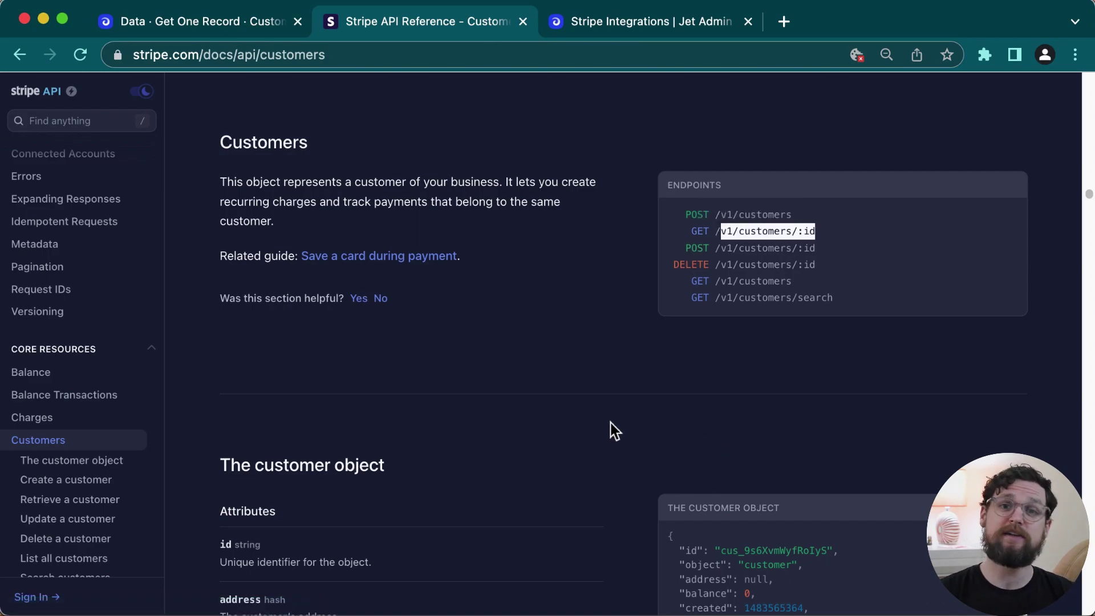
pyautogui.scroll(-20, 609, 421)
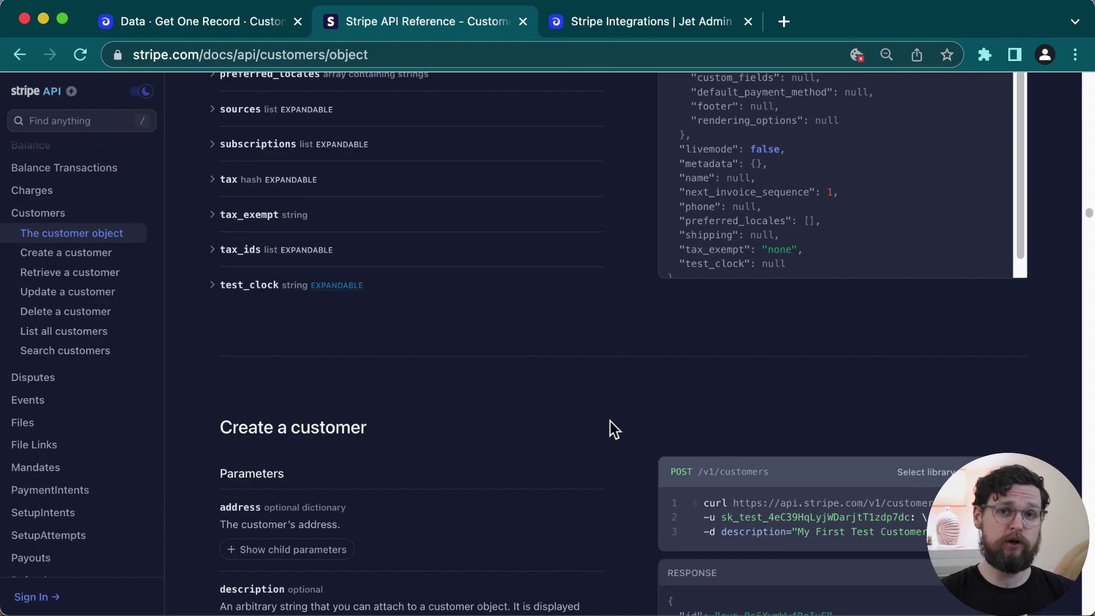
pyautogui.click(94, 273)
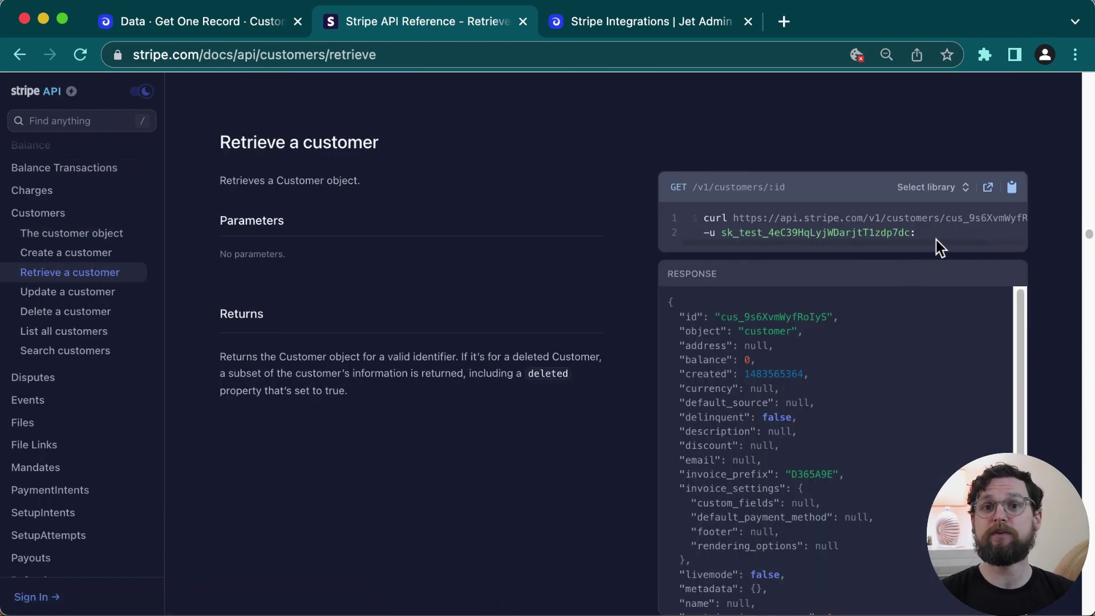
# Step: Paste /v1/customers/:id into the request URL and add an id query parameter set to {{params.id}}
pyautogui.hotkey('ctrl', 'shift', 'Tab')
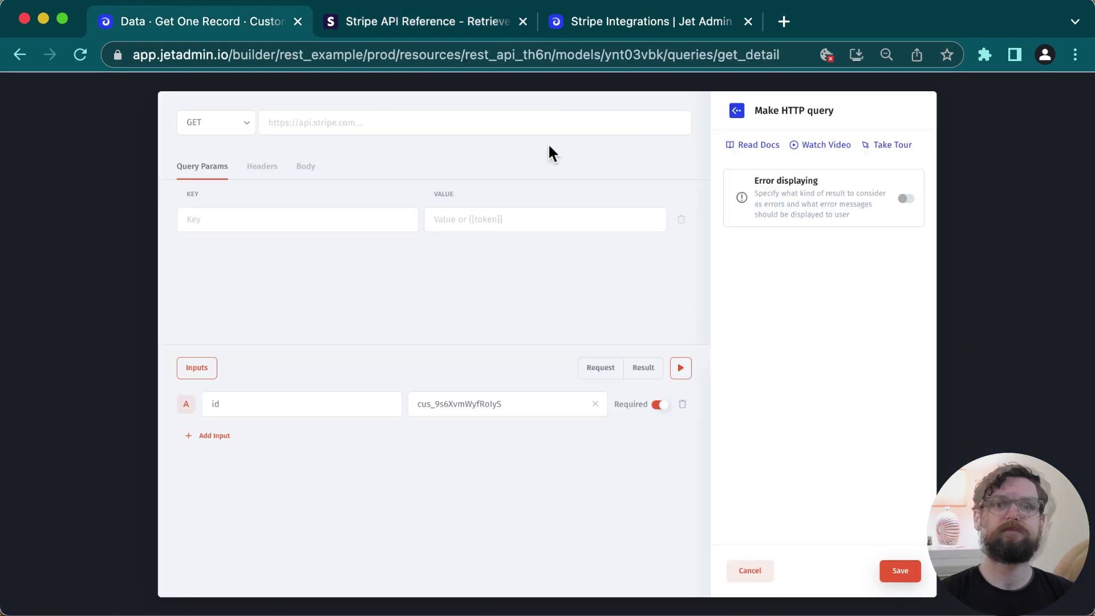
pyautogui.click(447, 123)
pyautogui.press('super+v')
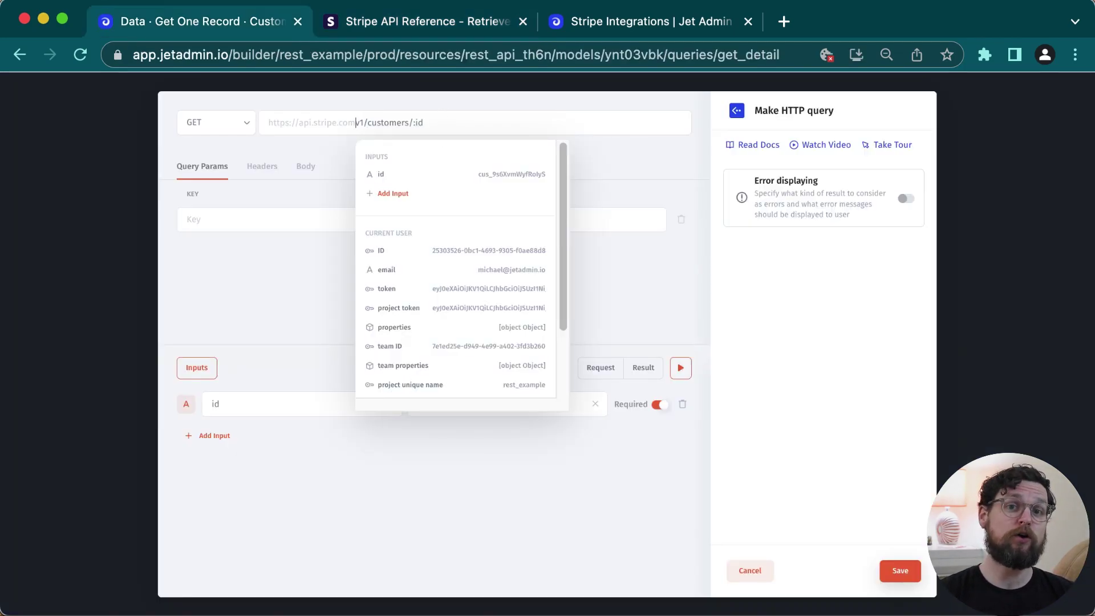
pyautogui.write('/')
pyautogui.click(226, 217)
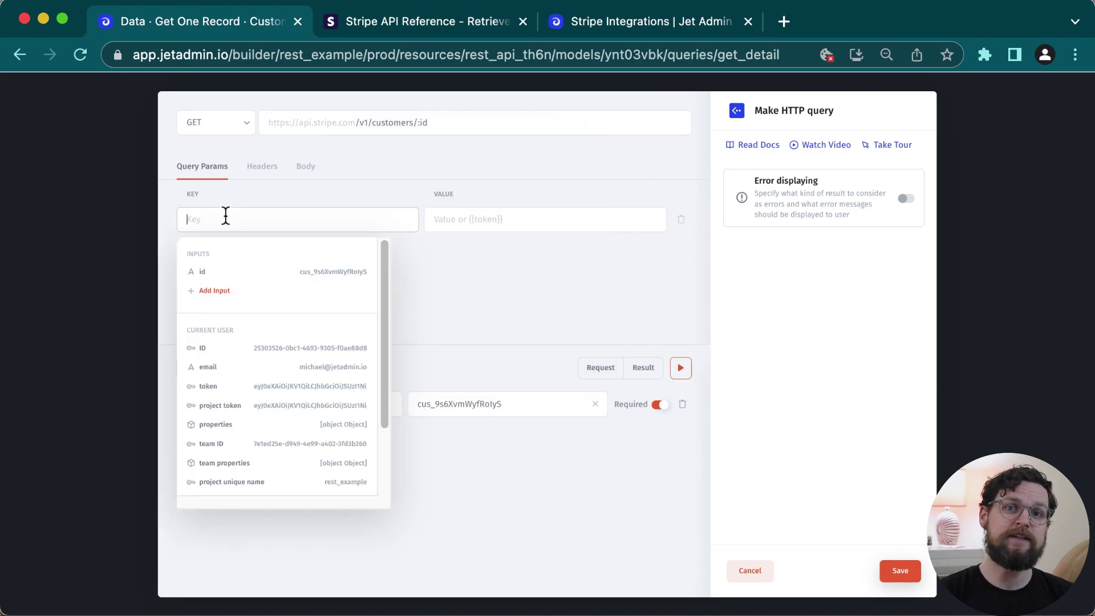
pyautogui.write('id')
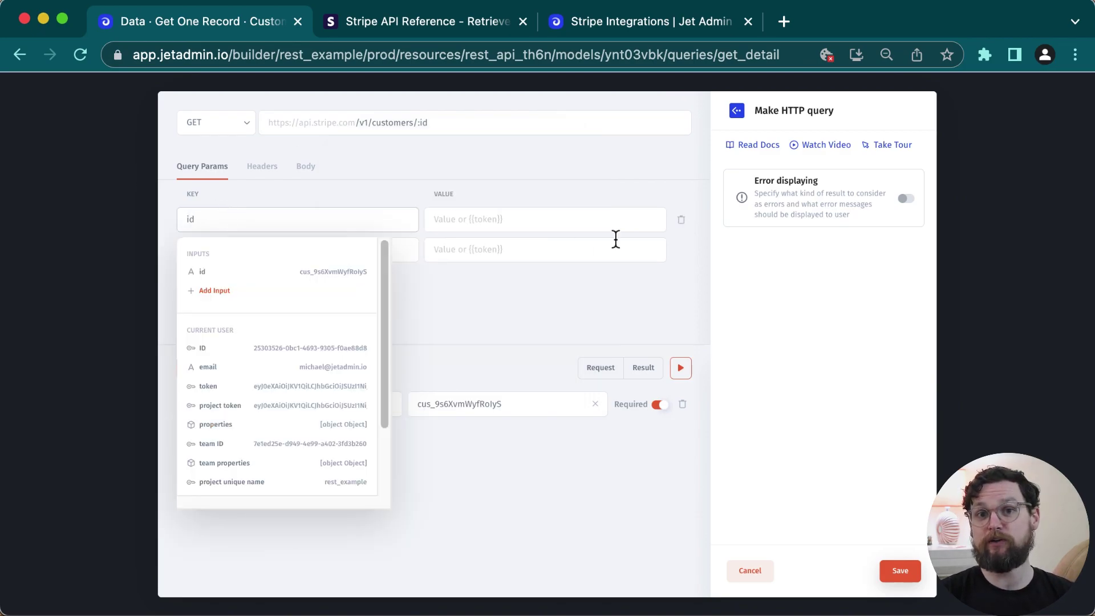
pyautogui.click(557, 223)
pyautogui.click(521, 273)
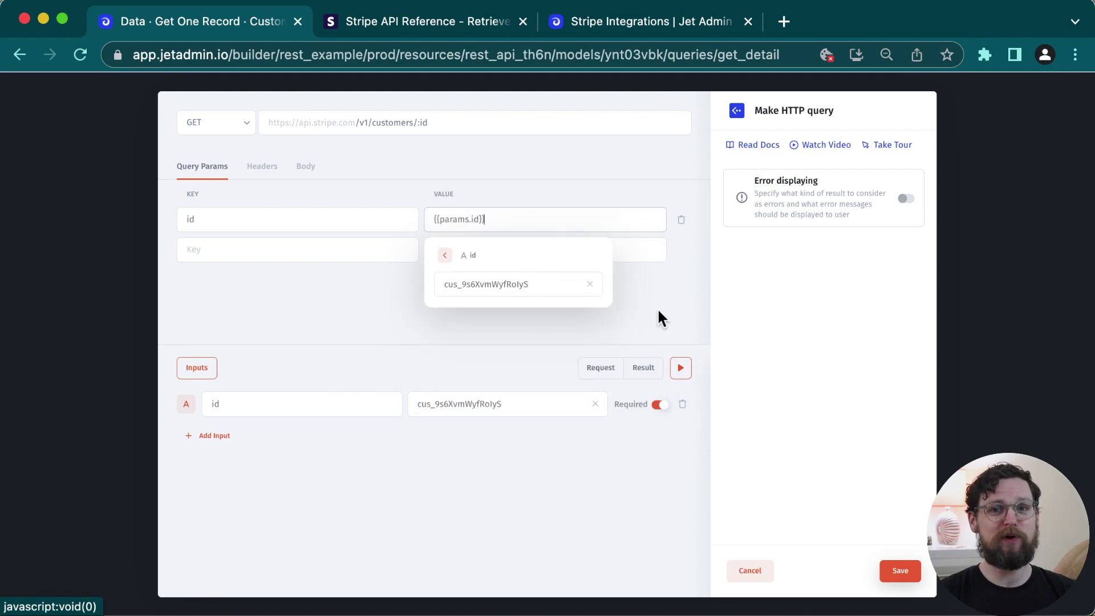
# Step: Test the request and inspect the 400 'Received unknown parameter: id' error
pyautogui.click(686, 366)
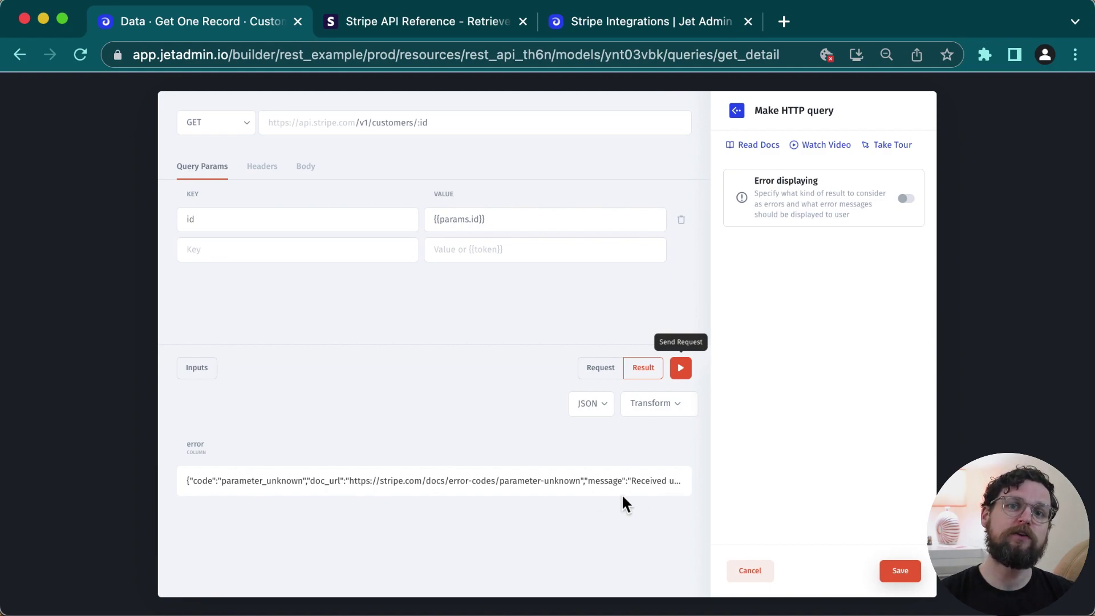
pyautogui.click(598, 372)
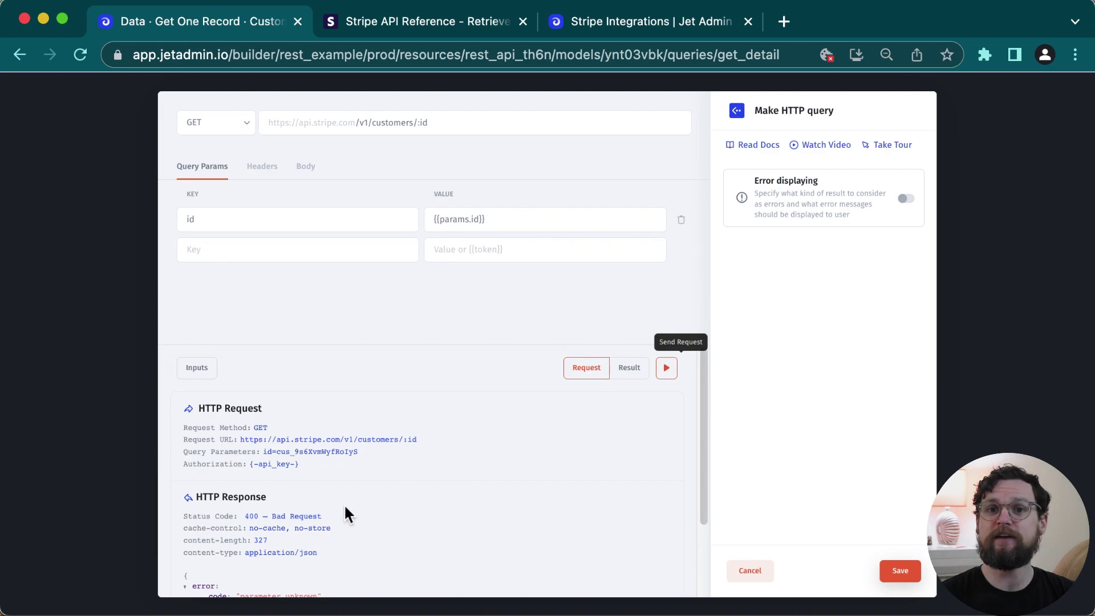
pyautogui.scroll(-4, 587, 494)
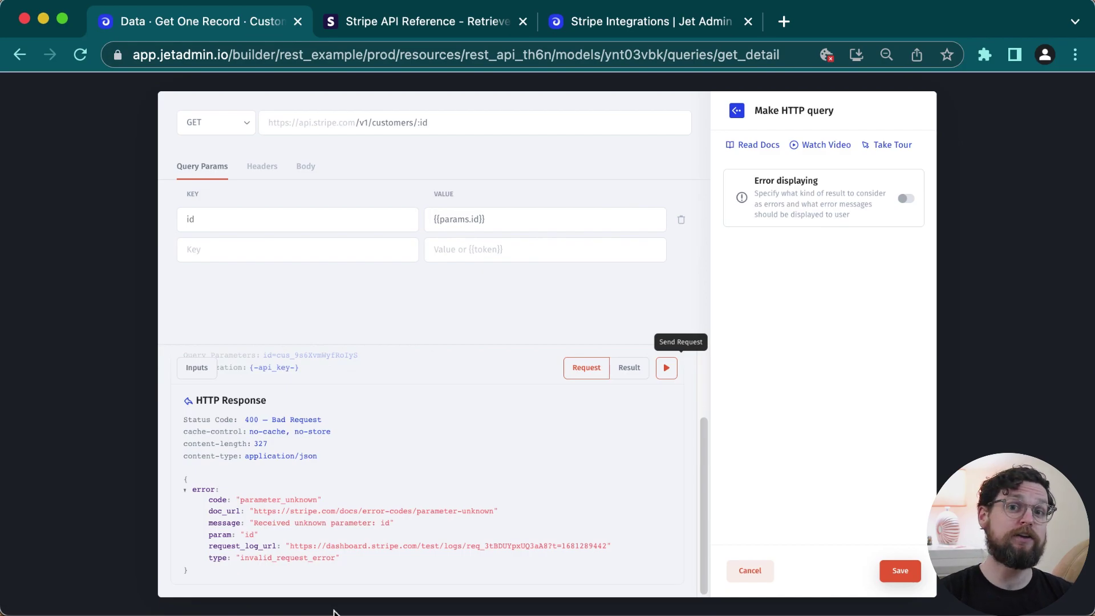
# Step: Drop the id query parameter, change the URL to /v1/customers/{{params.id}} and test it
pyautogui.click(682, 223)
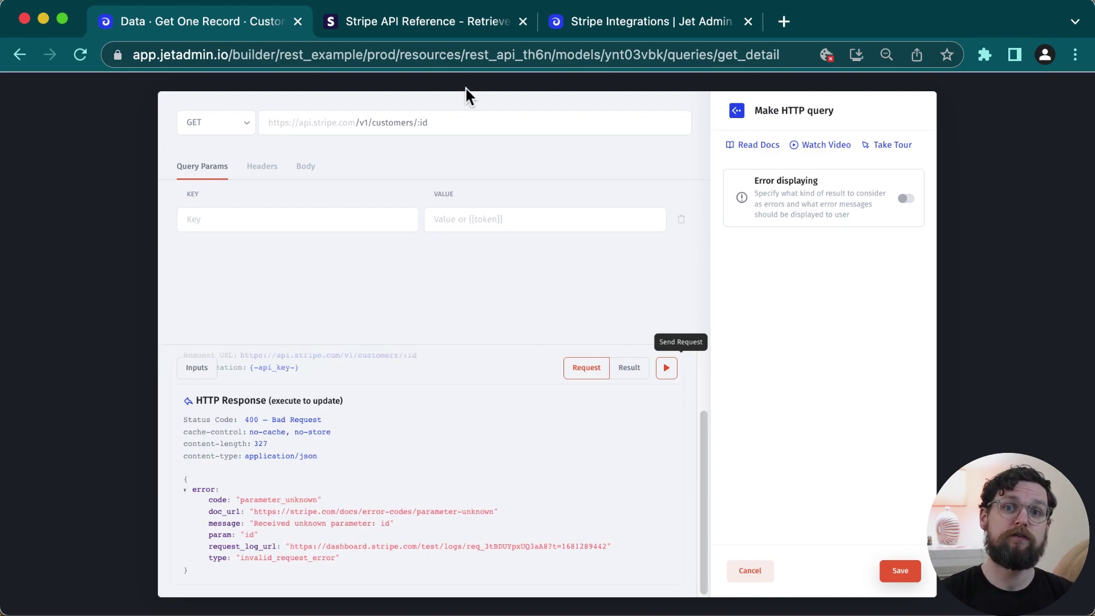
pyautogui.click(481, 121)
pyautogui.click(482, 124)
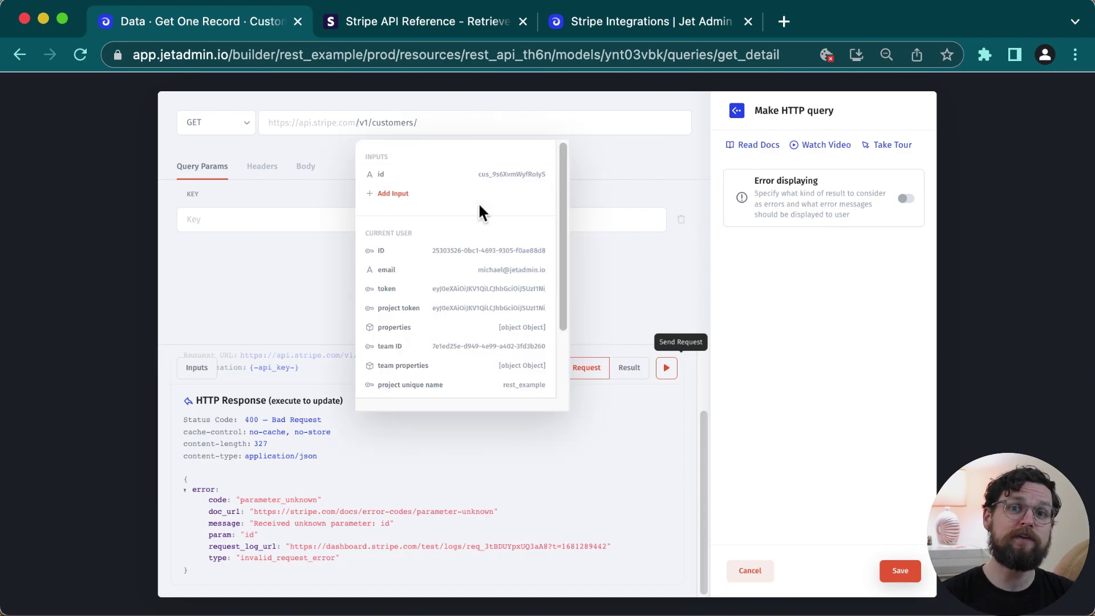
pyautogui.click(494, 176)
pyautogui.click(470, 308)
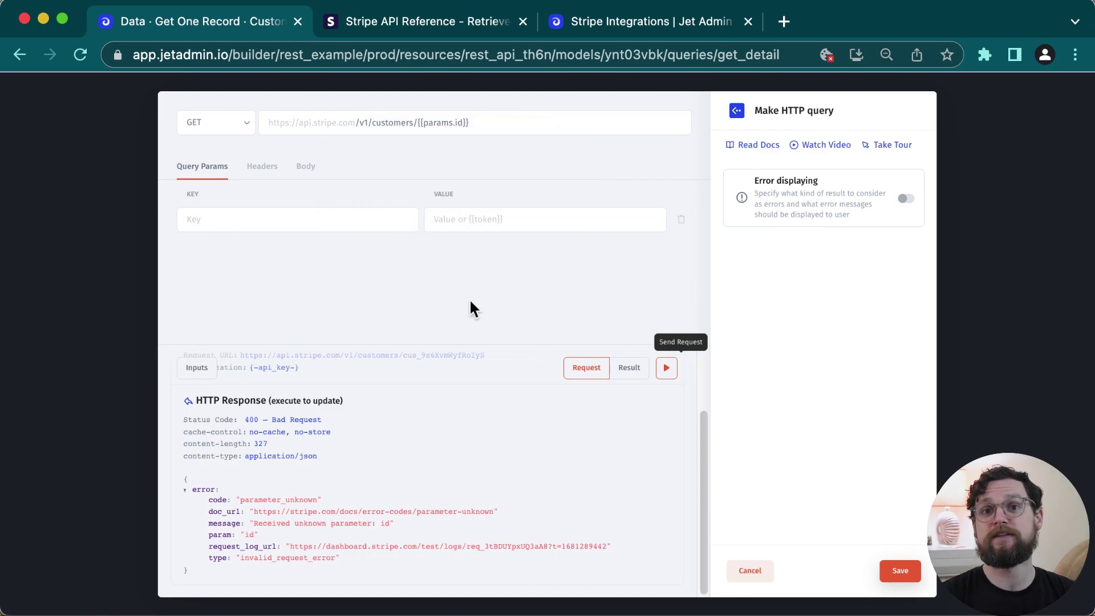
pyautogui.click(666, 369)
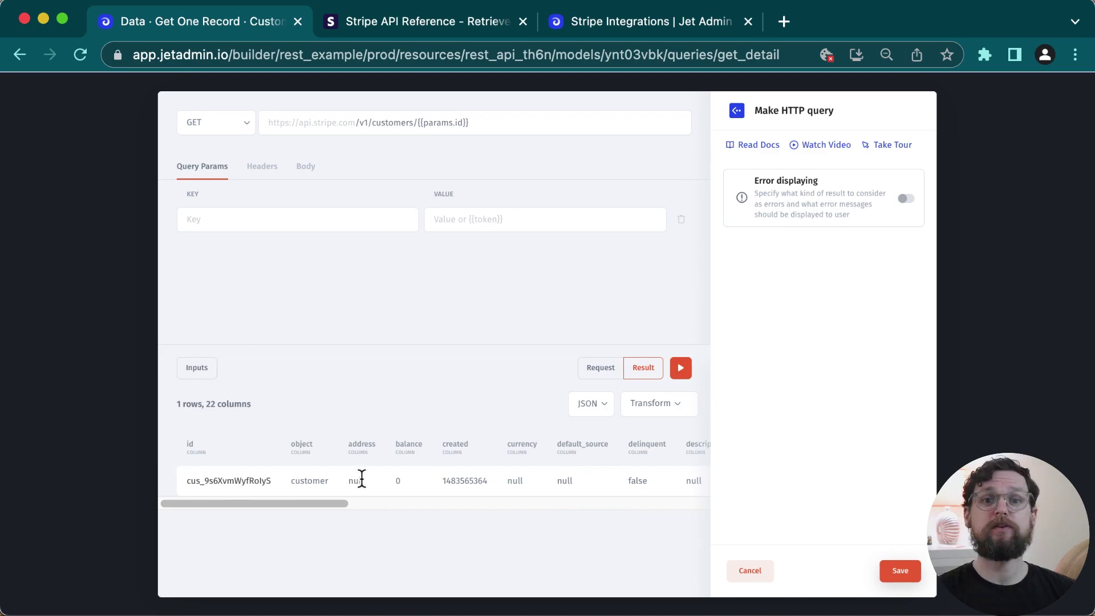
# Step: Save the Get One Record query and load one customer by a chosen ID
pyautogui.click(907, 575)
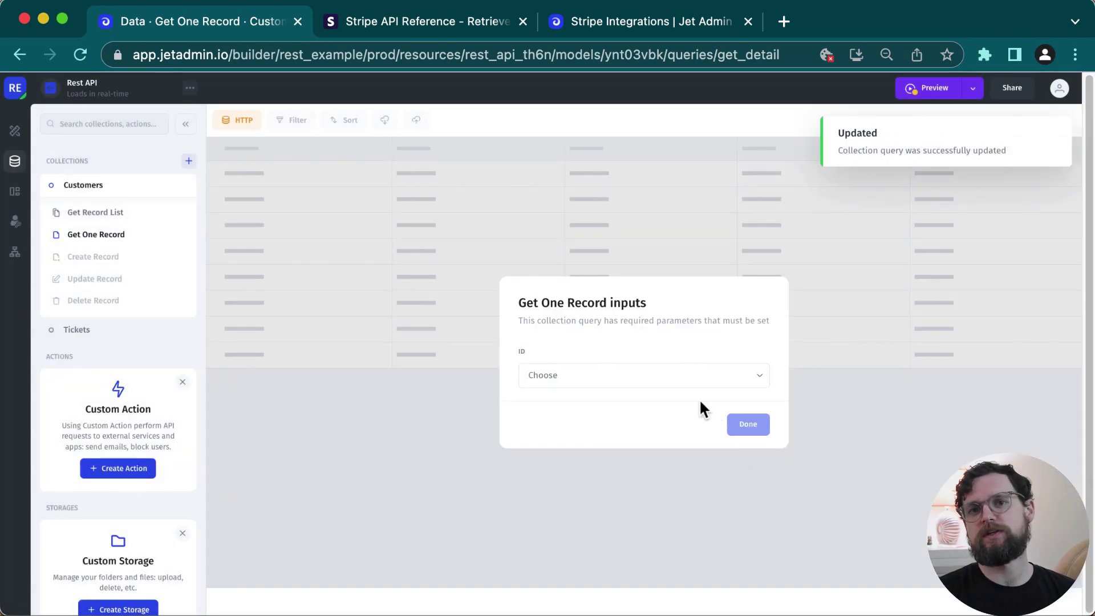
pyautogui.click(672, 377)
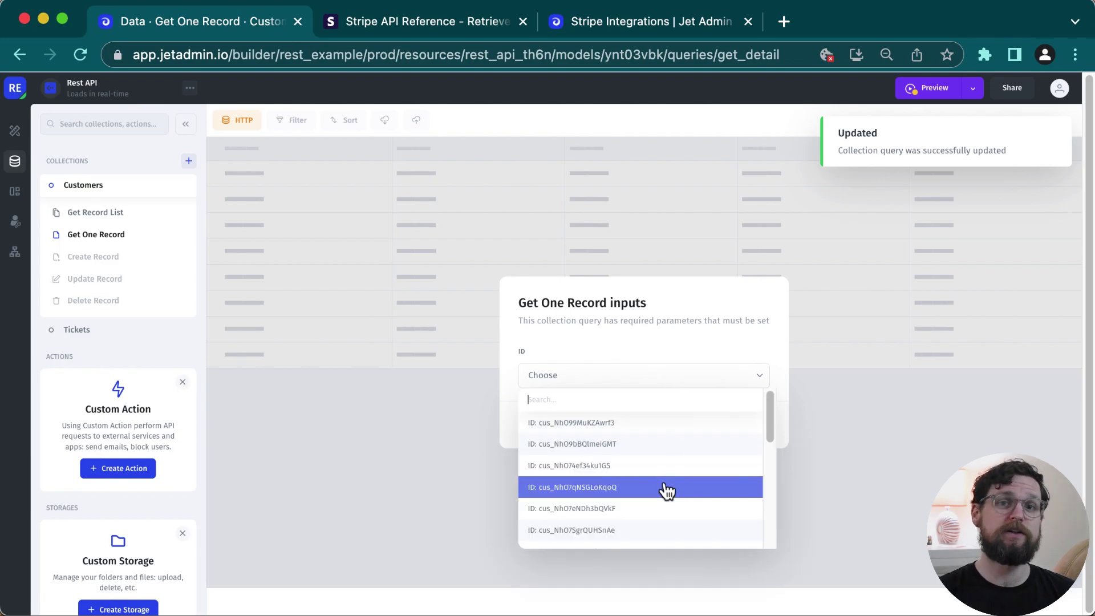
pyautogui.click(666, 489)
pyautogui.click(745, 425)
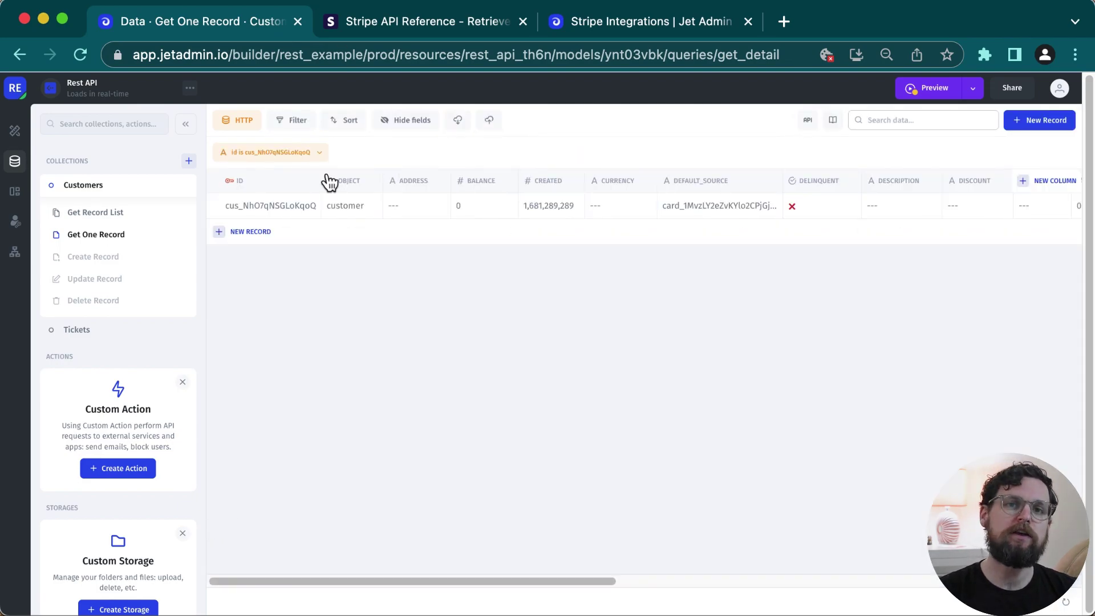
# Step: Open the Create Record HTTP editor and copy /v1/customers from Stripe's create-customer docs
pyautogui.click(63, 257)
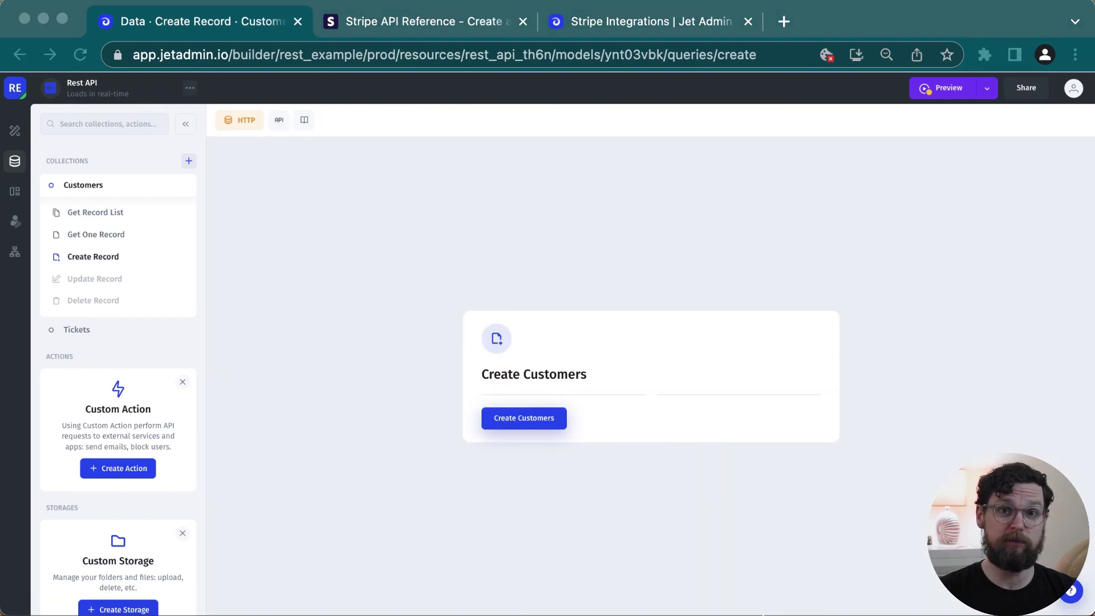
pyautogui.click(392, 321)
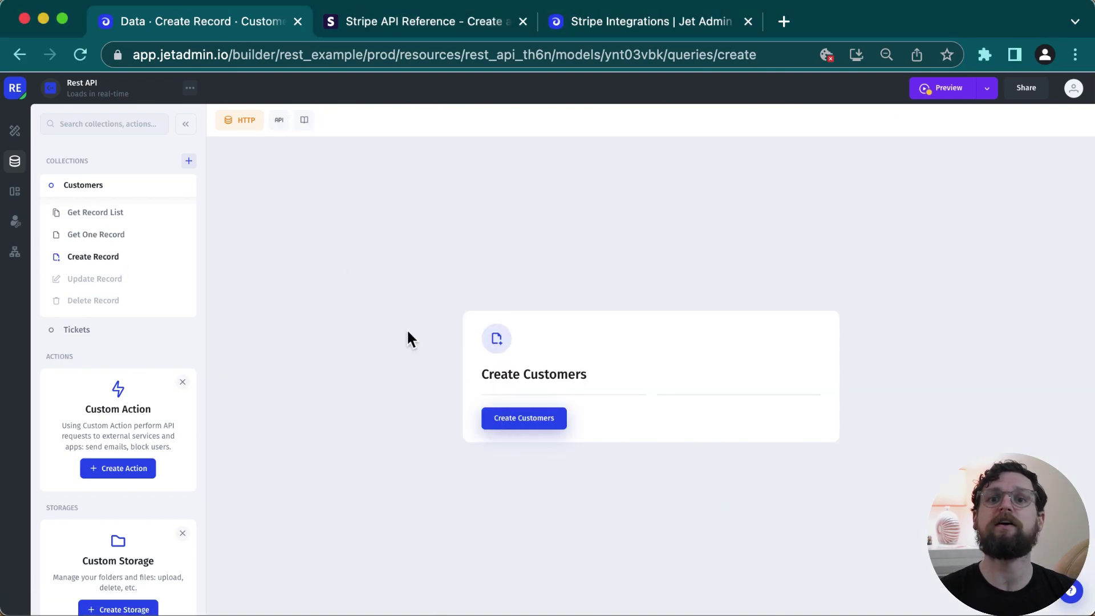
pyautogui.click(249, 127)
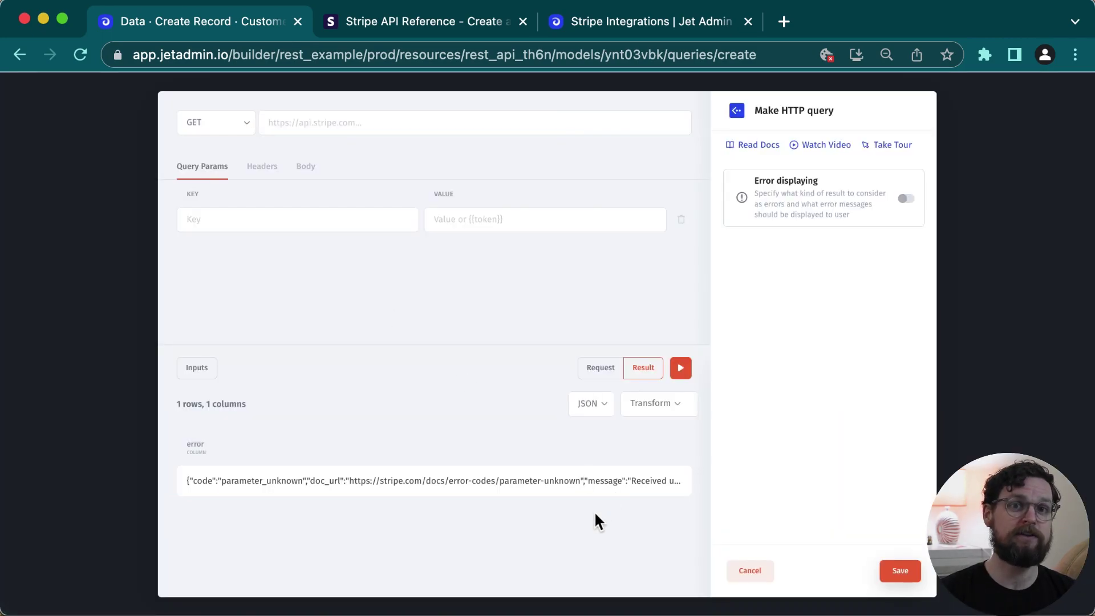
pyautogui.click(425, 23)
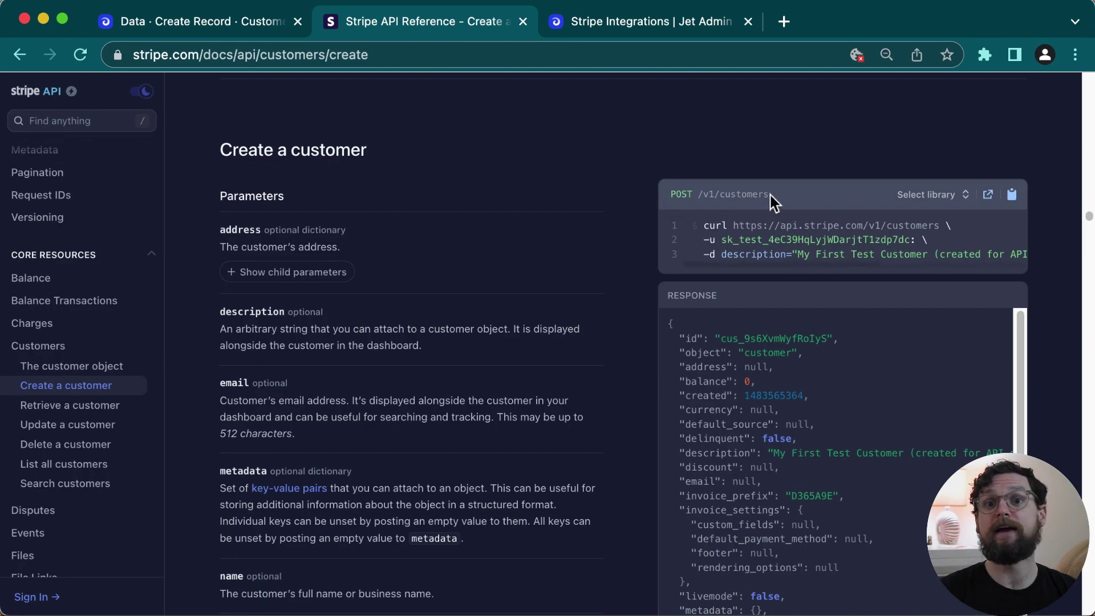
pyautogui.moveTo(939, 226); pyautogui.dragTo(862, 226)
pyautogui.press('super+c')
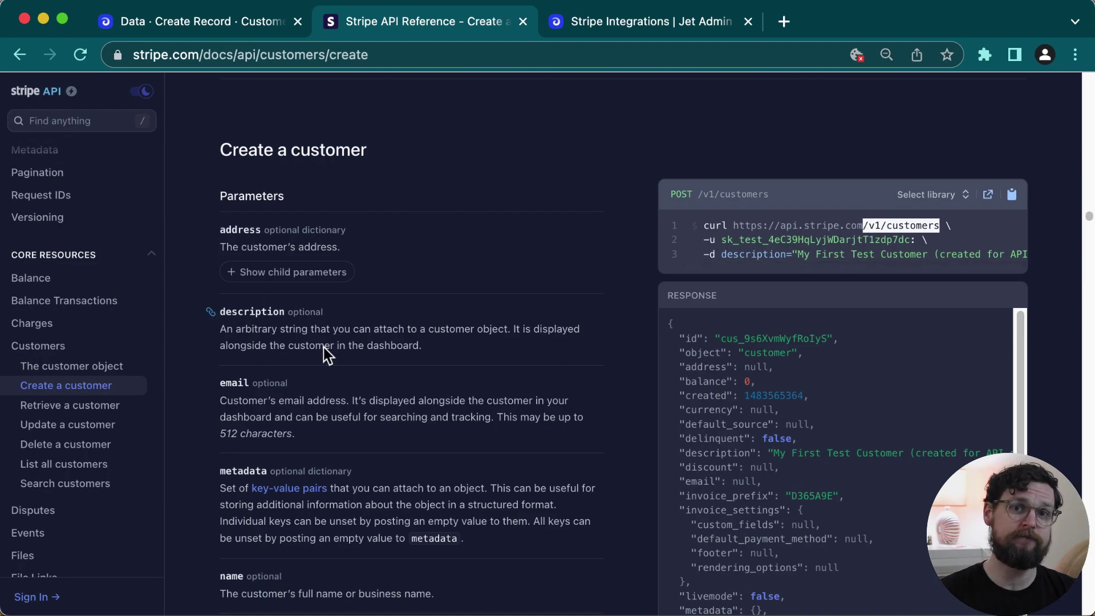
pyautogui.click(168, 29)
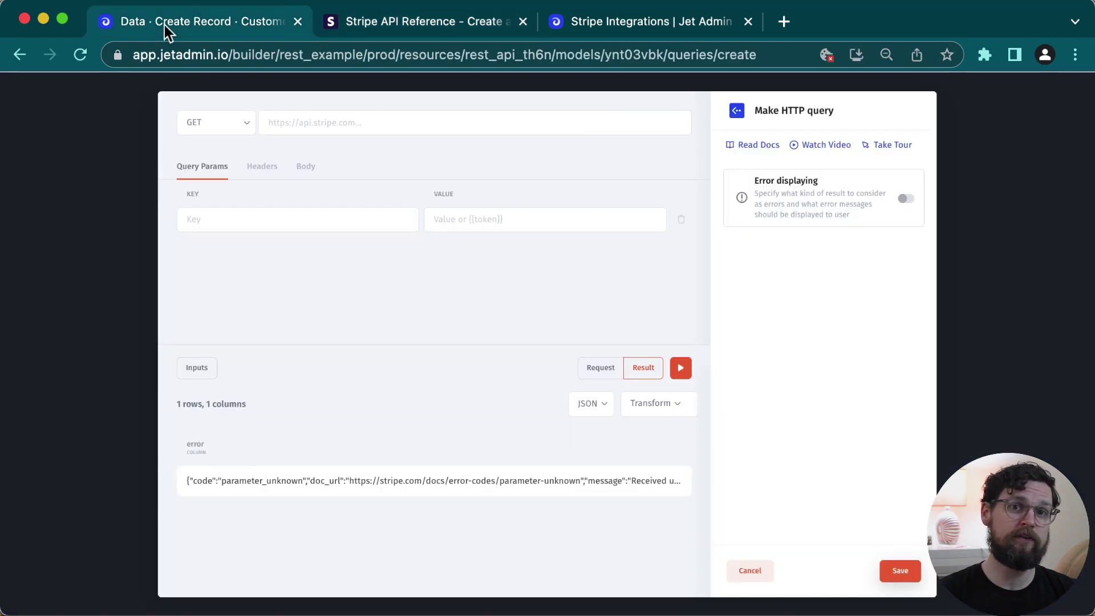
pyautogui.click(384, 130)
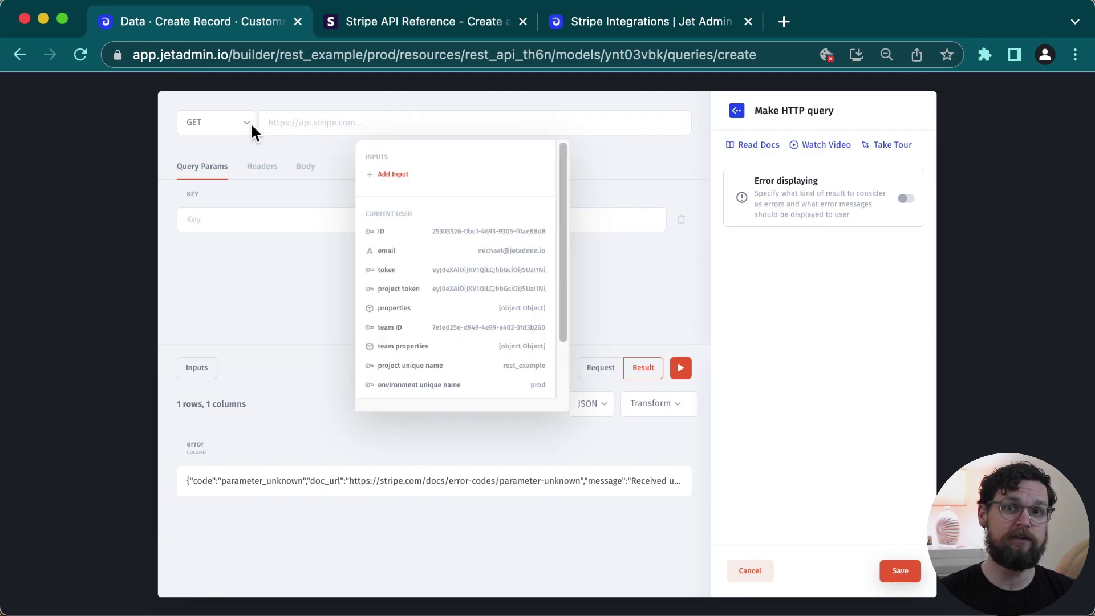
pyautogui.click(227, 126)
pyautogui.click(205, 194)
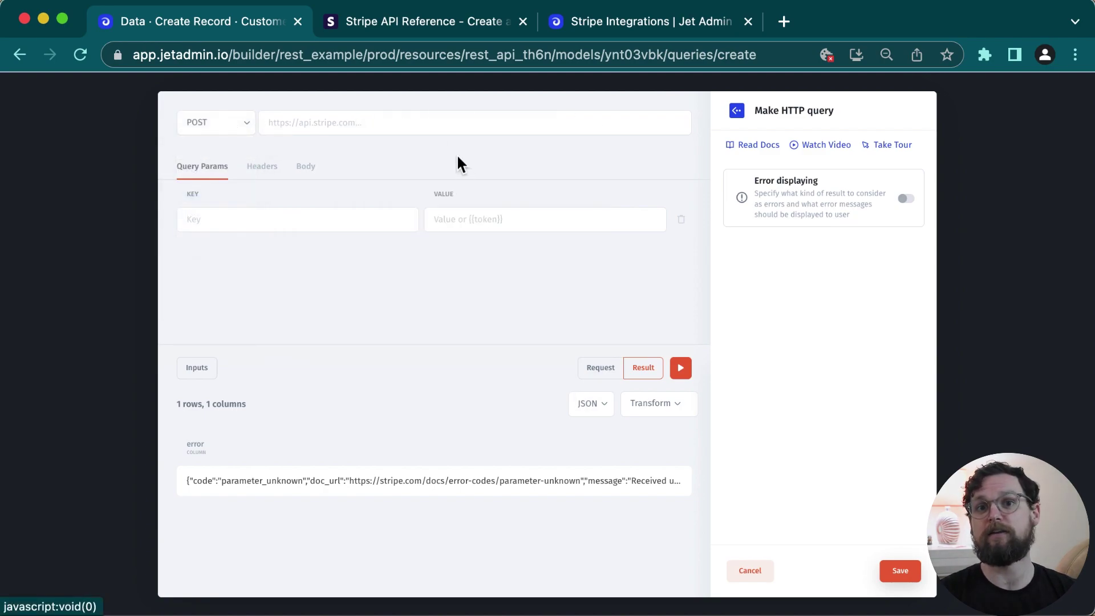
pyautogui.click(435, 125)
pyautogui.press('super+v')
pyautogui.click(620, 156)
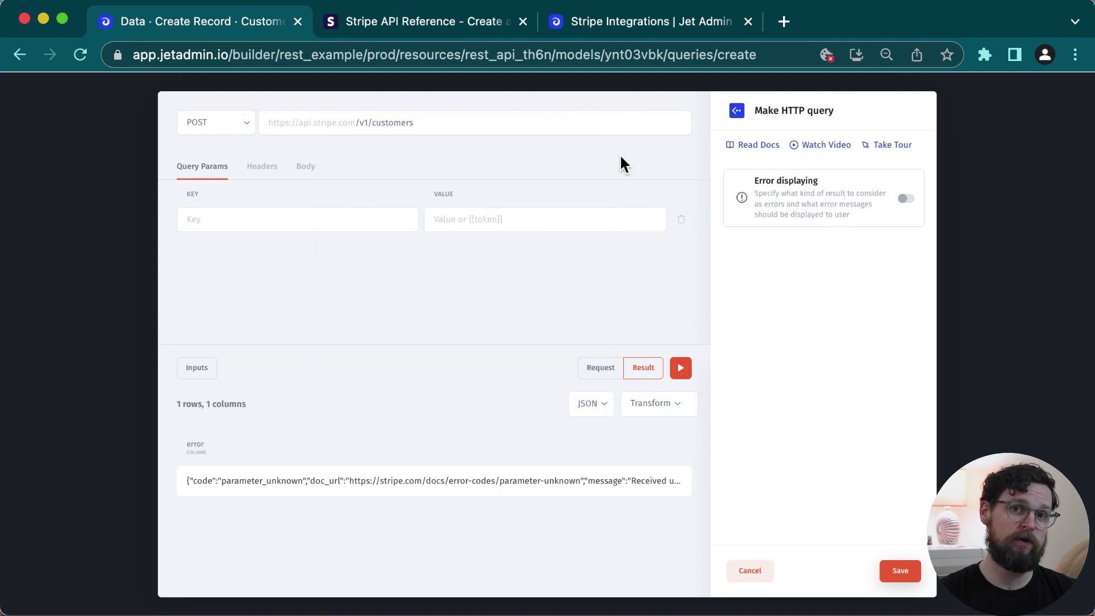
# Step: Add name and email inputs to the Create Record query with test values
pyautogui.click(201, 369)
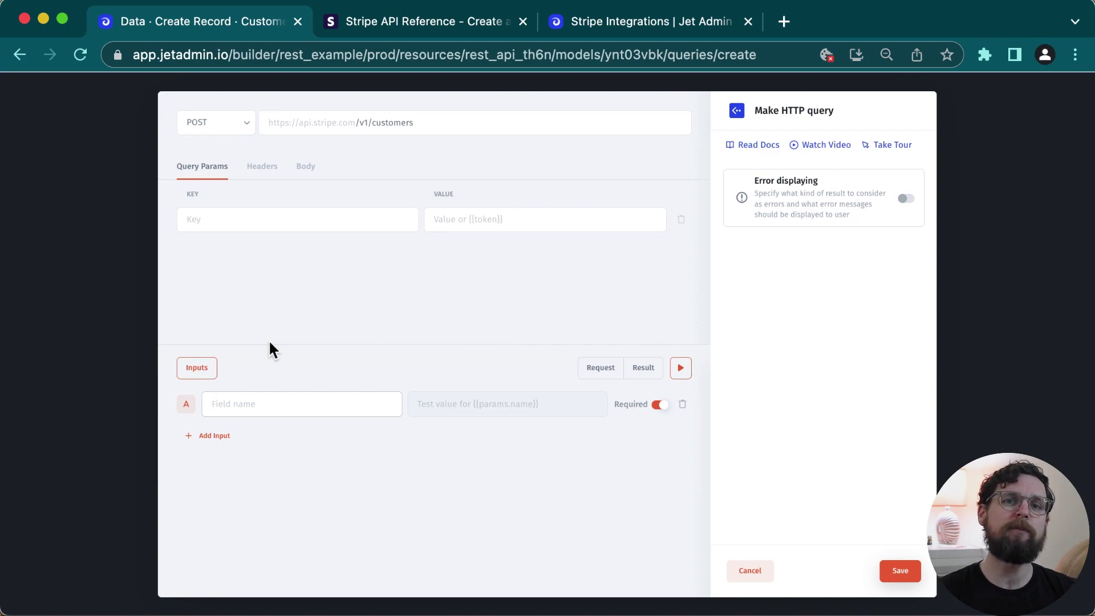
pyautogui.write('name')
pyautogui.click(418, 404)
pyautogui.write('ex')
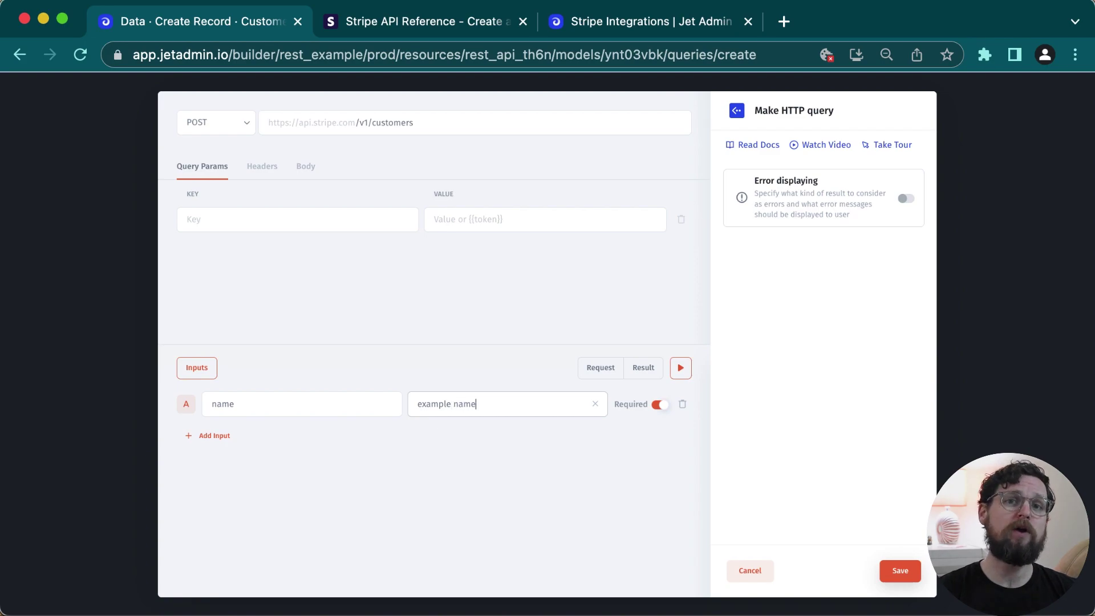
pyautogui.click(219, 437)
pyautogui.click(223, 439)
pyautogui.write('email')
pyautogui.click(418, 434)
pyautogui.write('e')
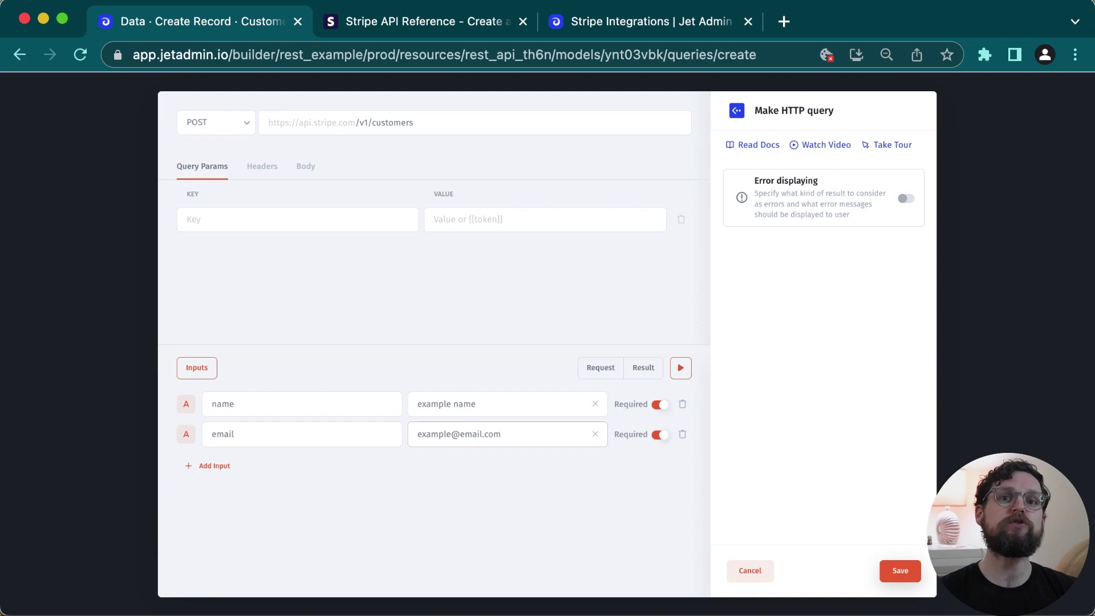
# Step: Add a phone input with test value 1
pyautogui.click(209, 464)
pyautogui.click(242, 460)
pyautogui.write('phone')
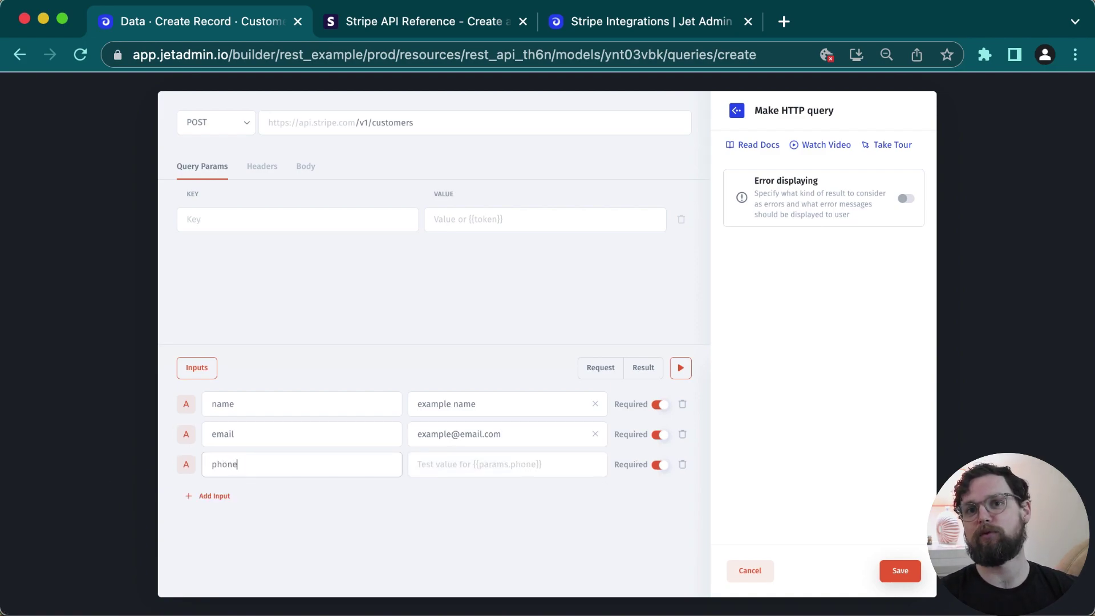
pyautogui.click(472, 467)
pyautogui.write('10000000000')
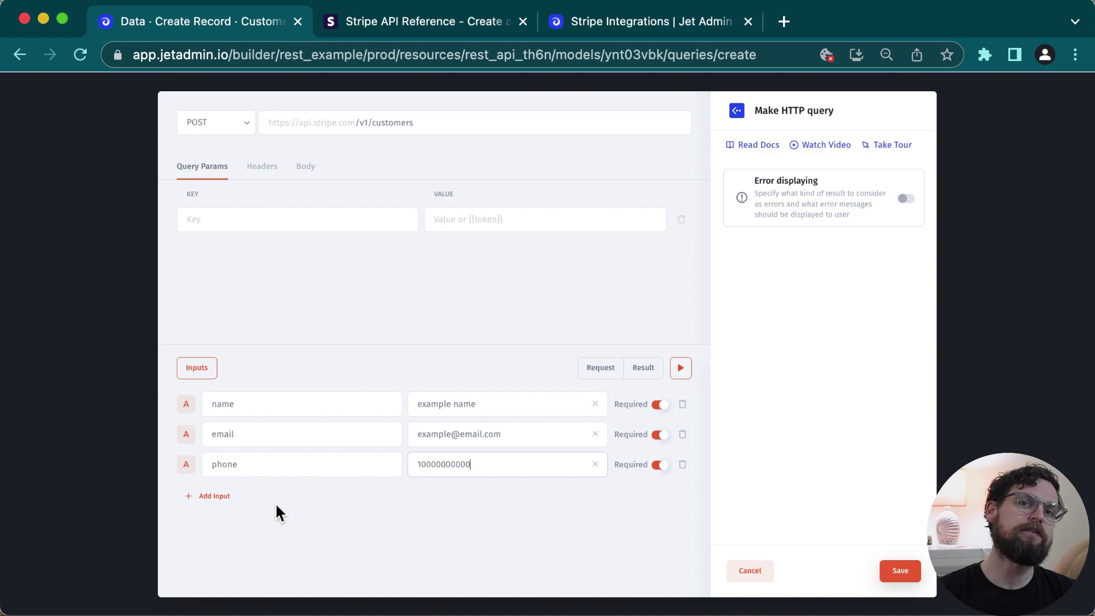
# Step: Change the phone input's parameter type to Number
pyautogui.click(185, 464)
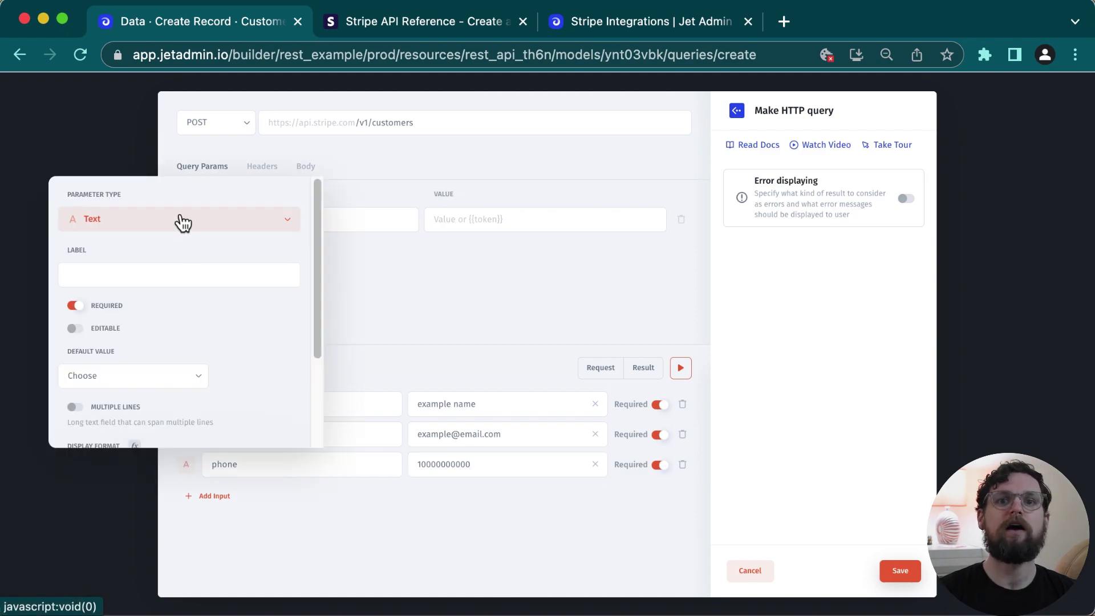
pyautogui.click(181, 219)
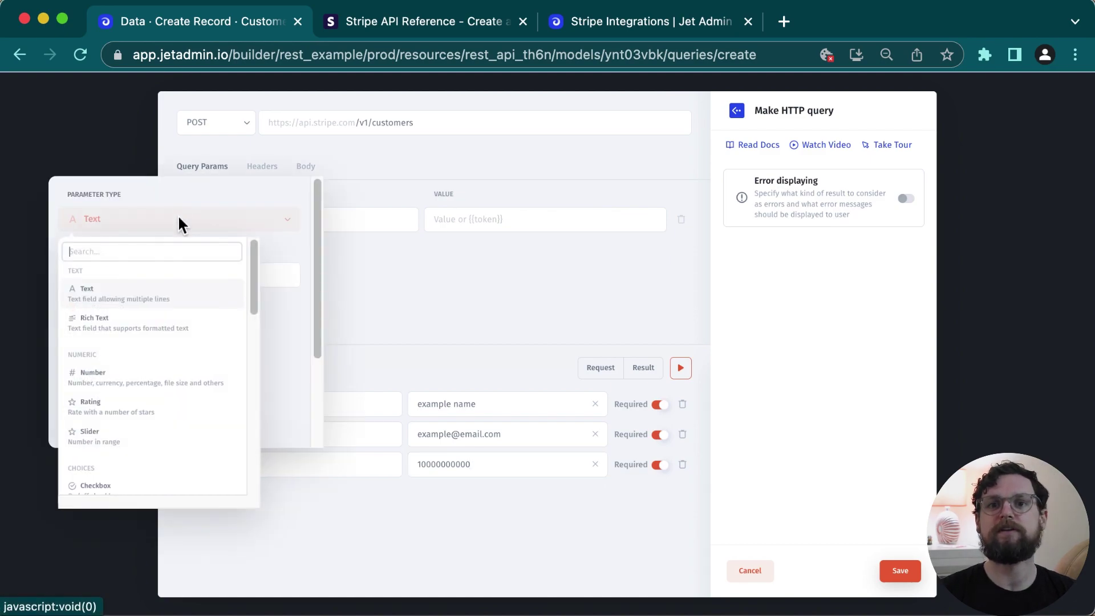
pyautogui.click(154, 387)
pyautogui.scroll(-5, 204, 403)
pyautogui.click(219, 426)
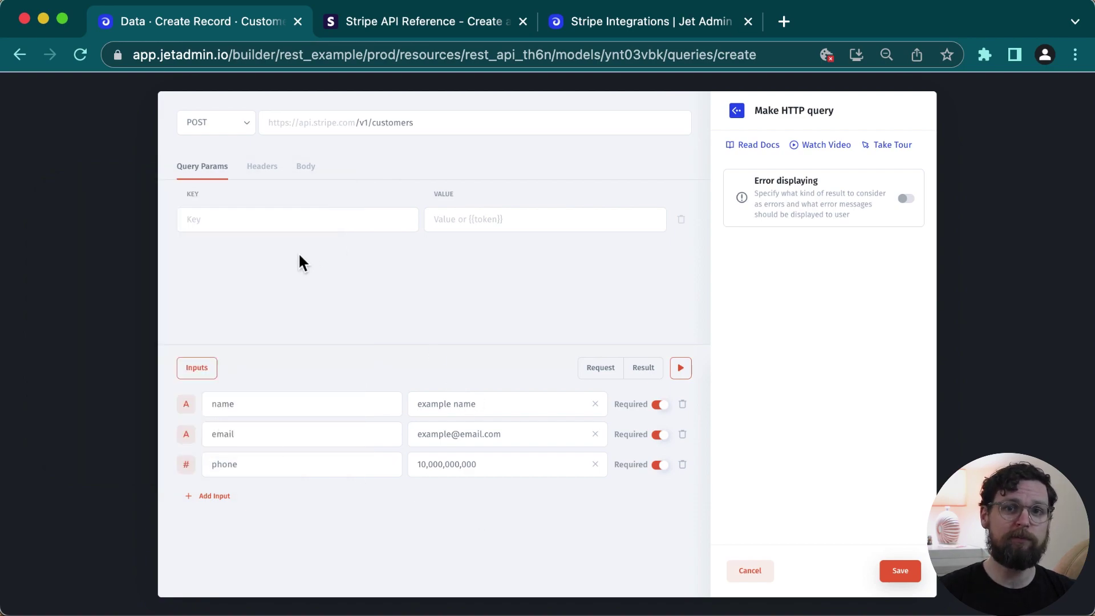
# Step: Add query parameter keys name, email and phone
pyautogui.click(255, 215)
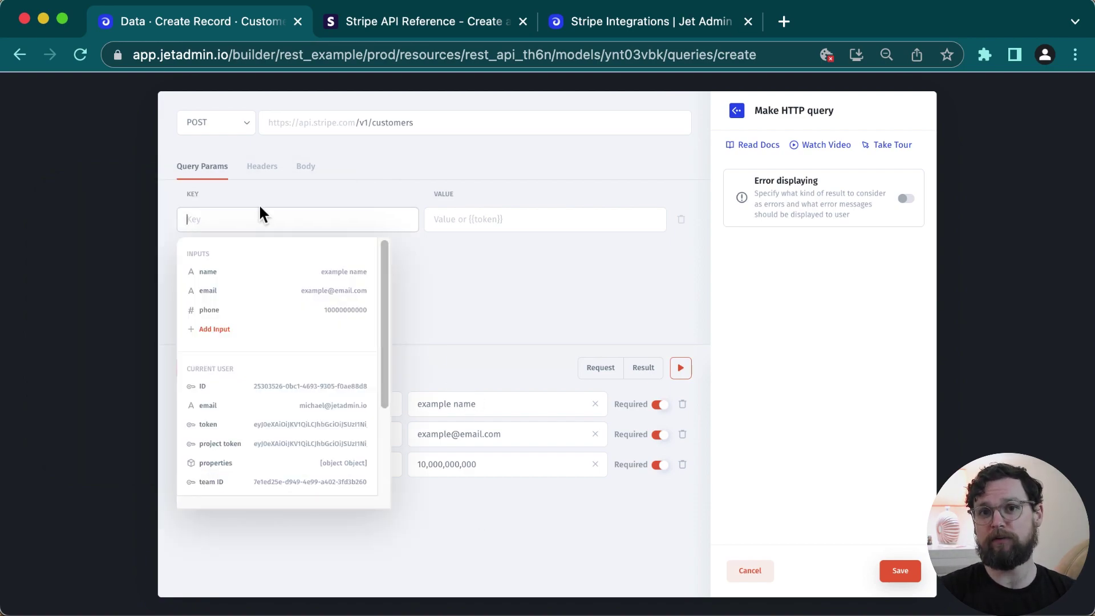
pyautogui.write('name')
pyautogui.press('Tab')
pyautogui.press('Tab')
pyautogui.press('Tab')
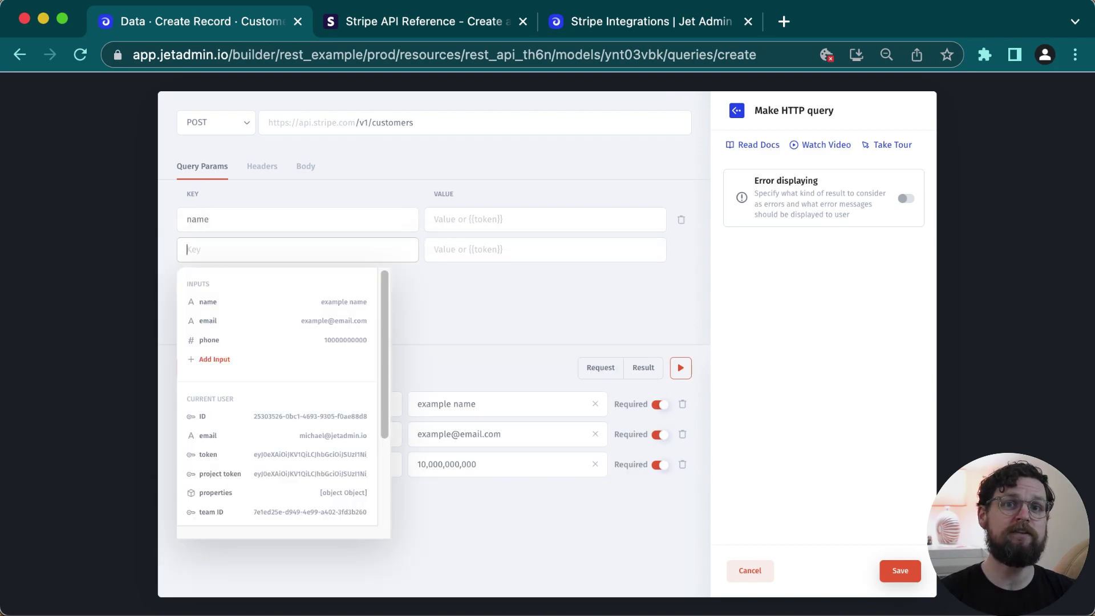
pyautogui.write('email')
pyautogui.press('Tab')
pyautogui.press('Tab')
pyautogui.press('Tab')
pyautogui.write('phone')
# Step: Map name, email and phone parameters to their inputs, then test and save the query
pyautogui.click(498, 217)
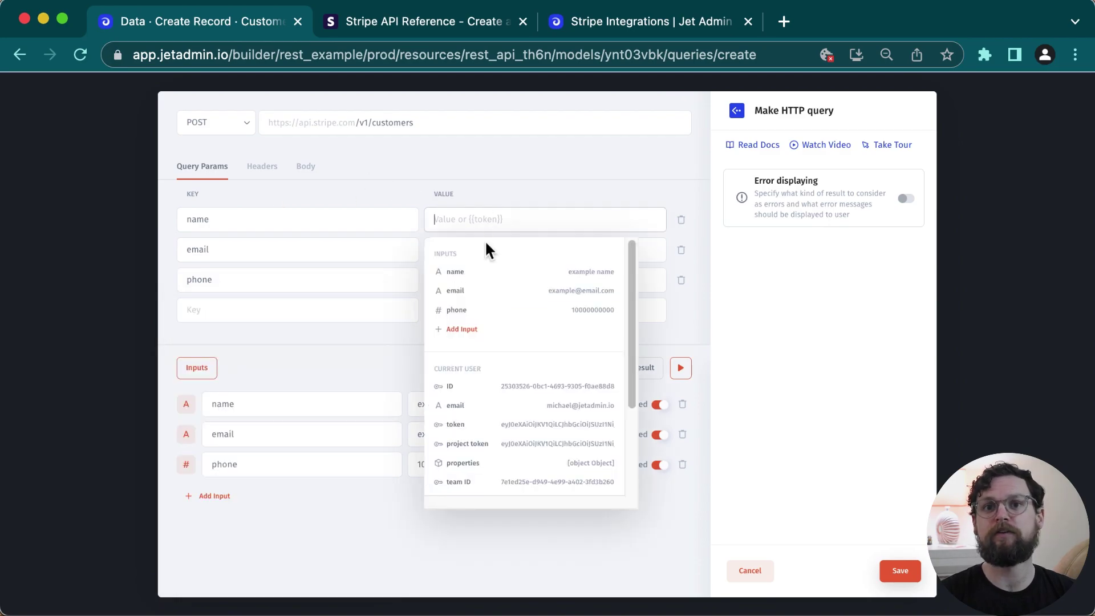
pyautogui.click(463, 272)
pyautogui.click(479, 250)
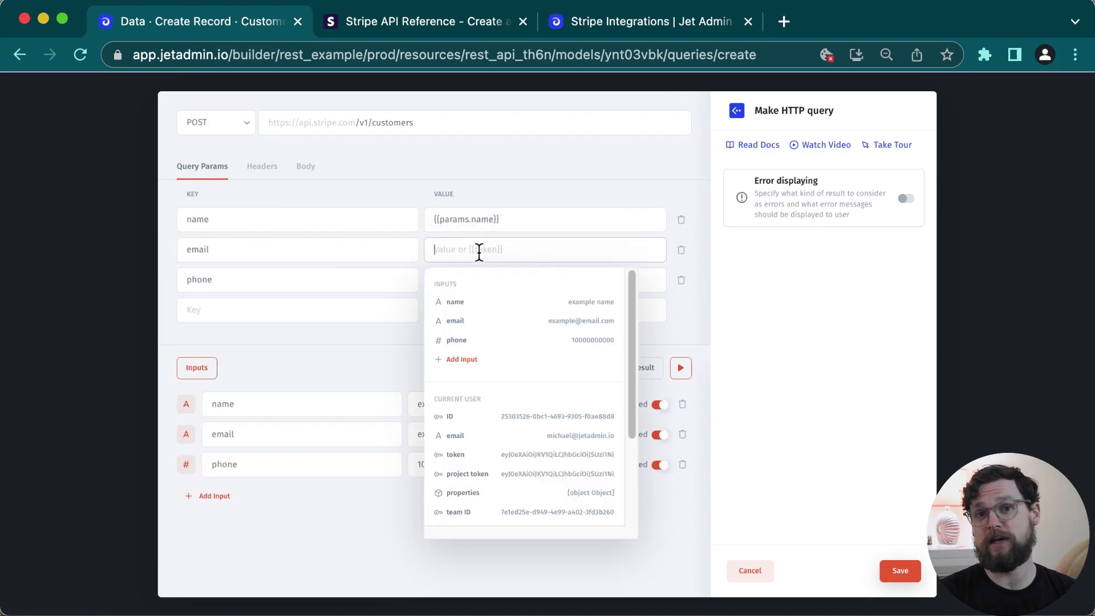
pyautogui.click(474, 320)
pyautogui.click(451, 279)
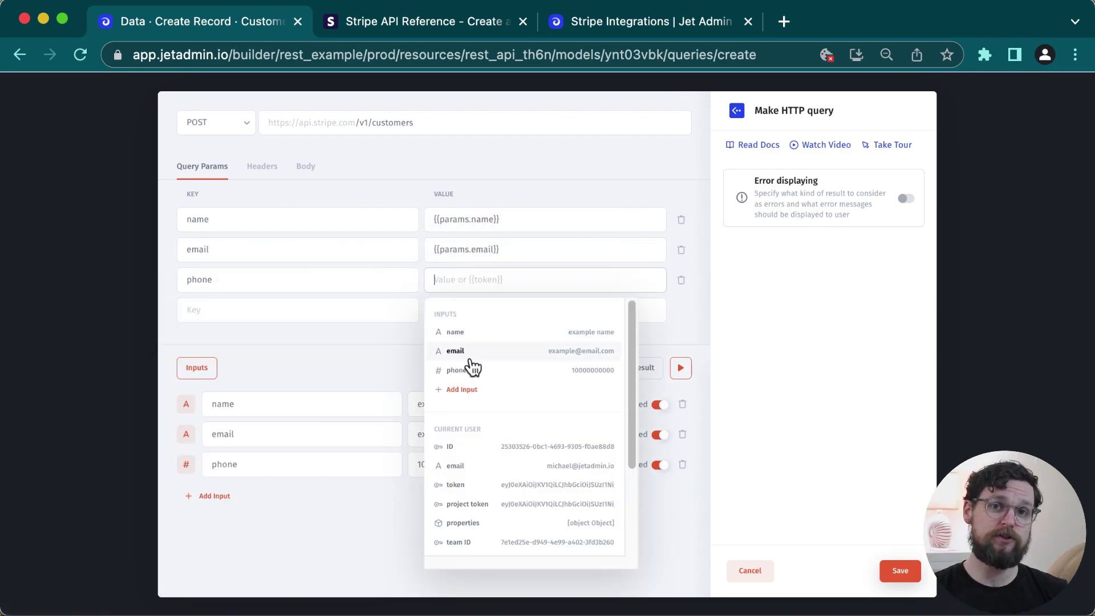
pyautogui.click(471, 377)
pyautogui.click(296, 322)
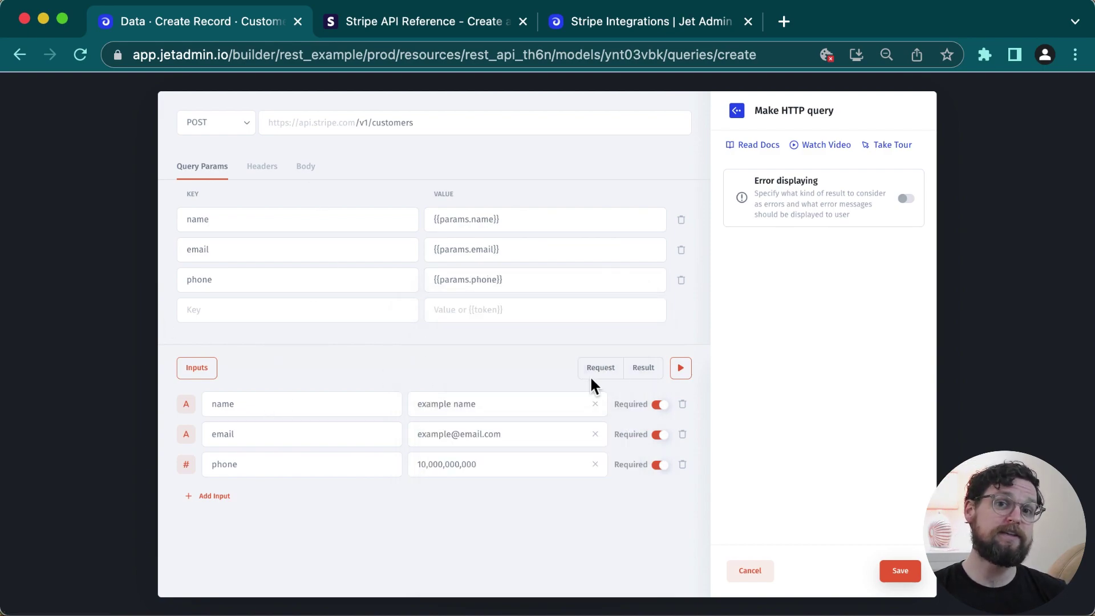
pyautogui.click(680, 368)
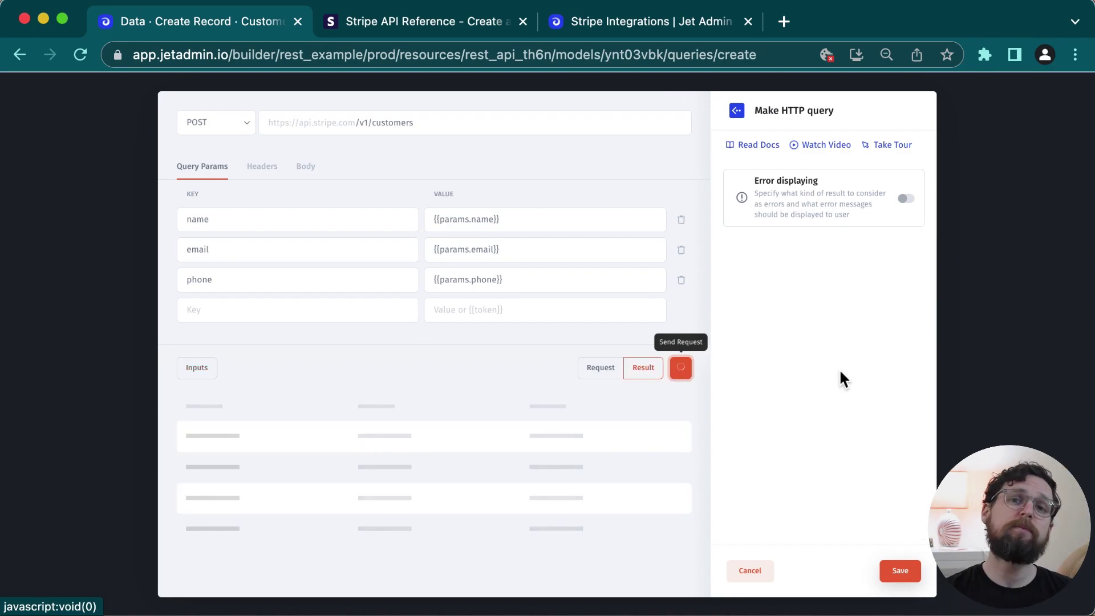
pyautogui.click(907, 574)
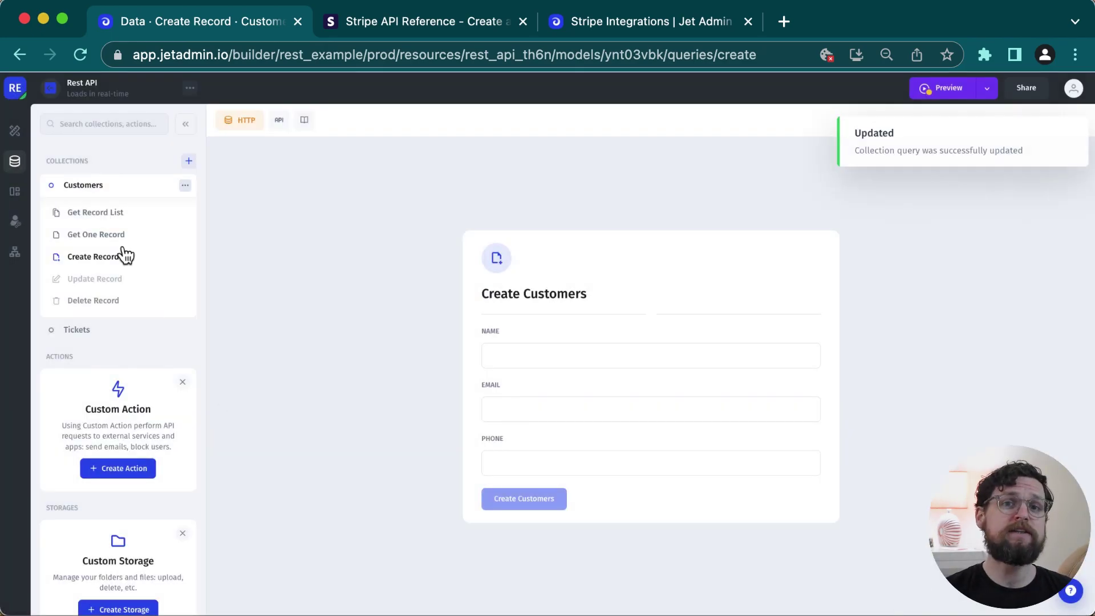
# Step: Start the Update Record query and review Stripe's POST /v1/customers/:id endpoint docs
pyautogui.click(113, 285)
pyautogui.hotkey('ctrl', 'Tab')
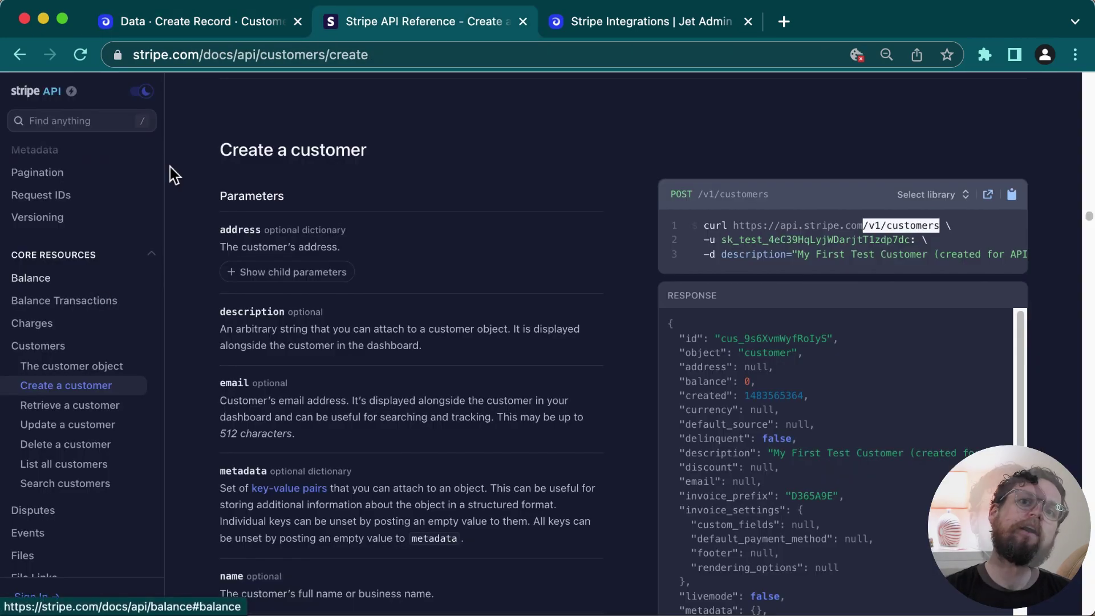
pyautogui.click(90, 425)
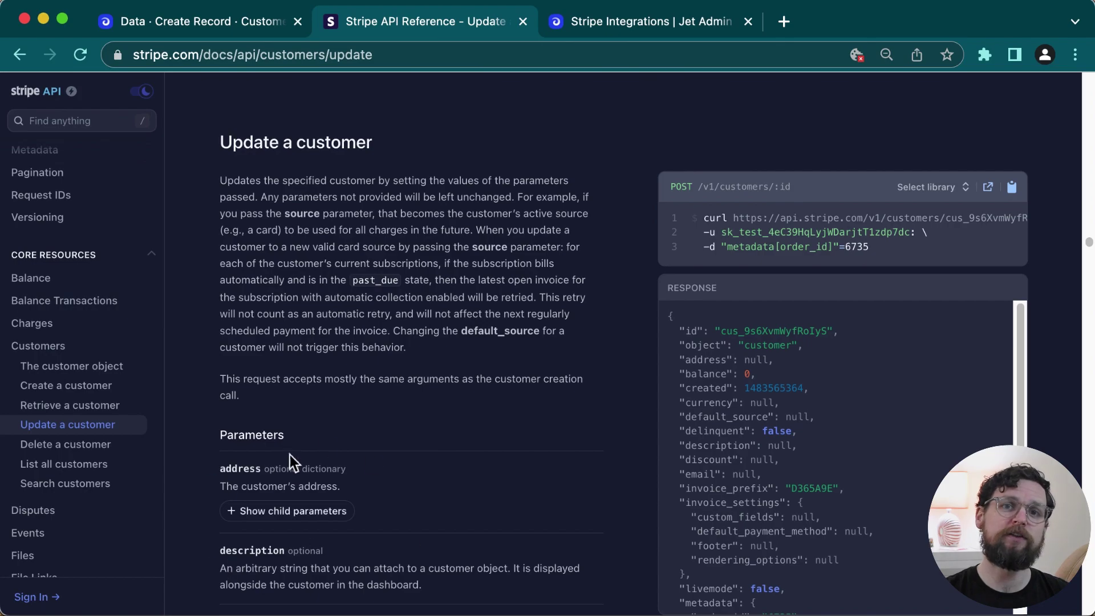
pyautogui.click(185, 25)
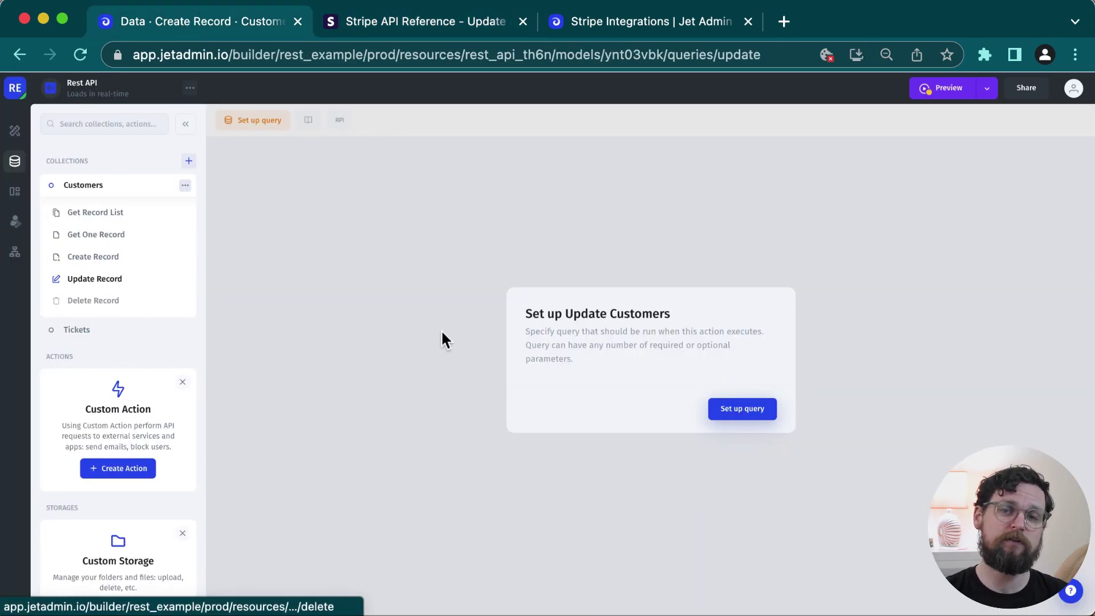
# Step: Check the {{params.id}} input in the /v1/customers URL, test the update request and save it
pyautogui.click(732, 408)
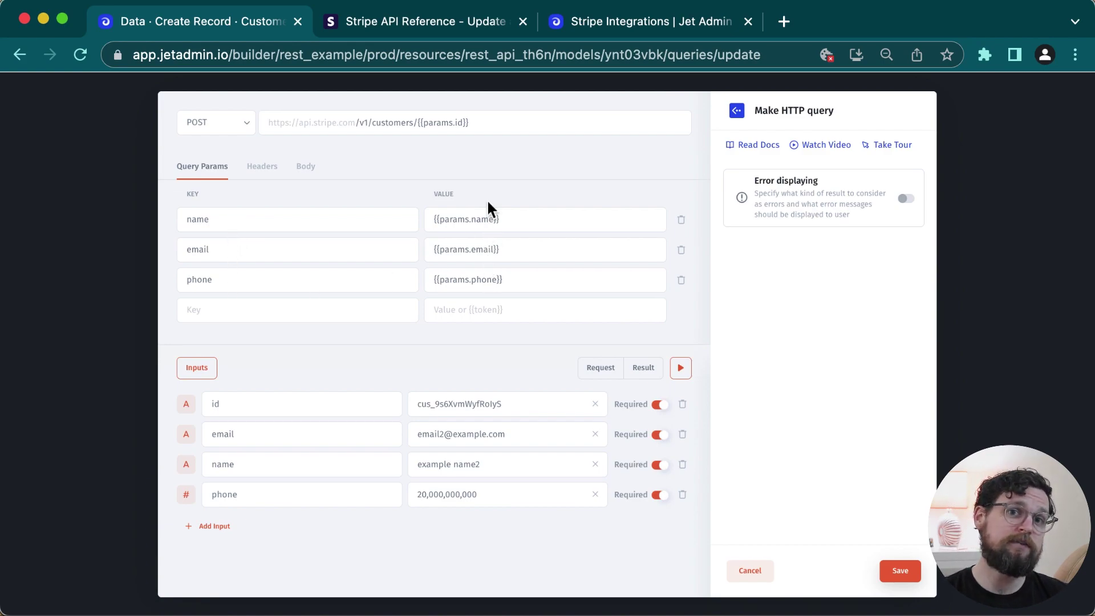
pyautogui.click(471, 131)
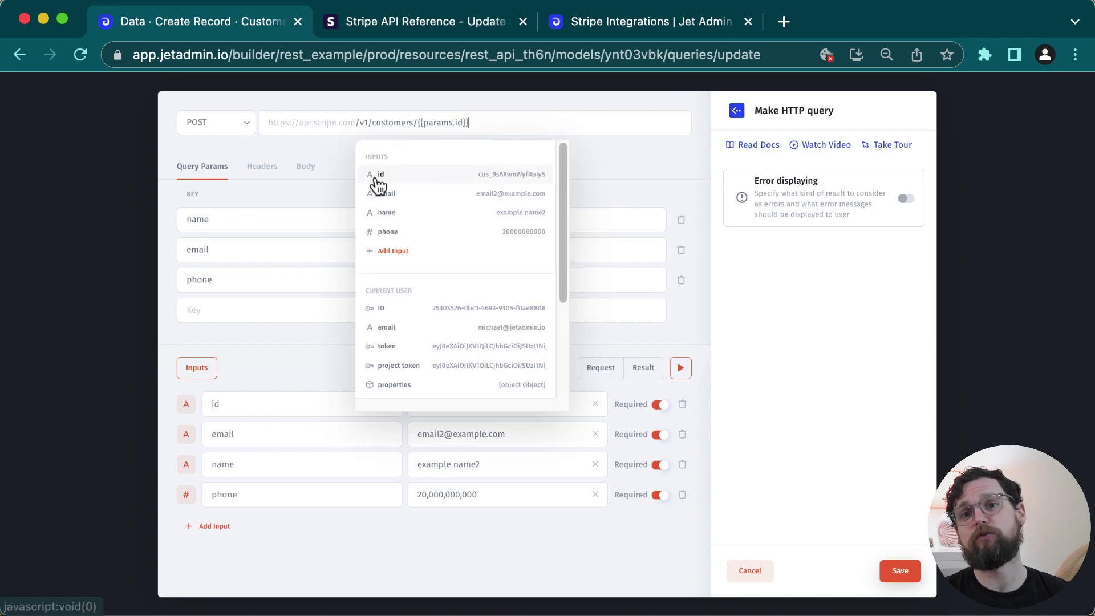
pyautogui.click(447, 125)
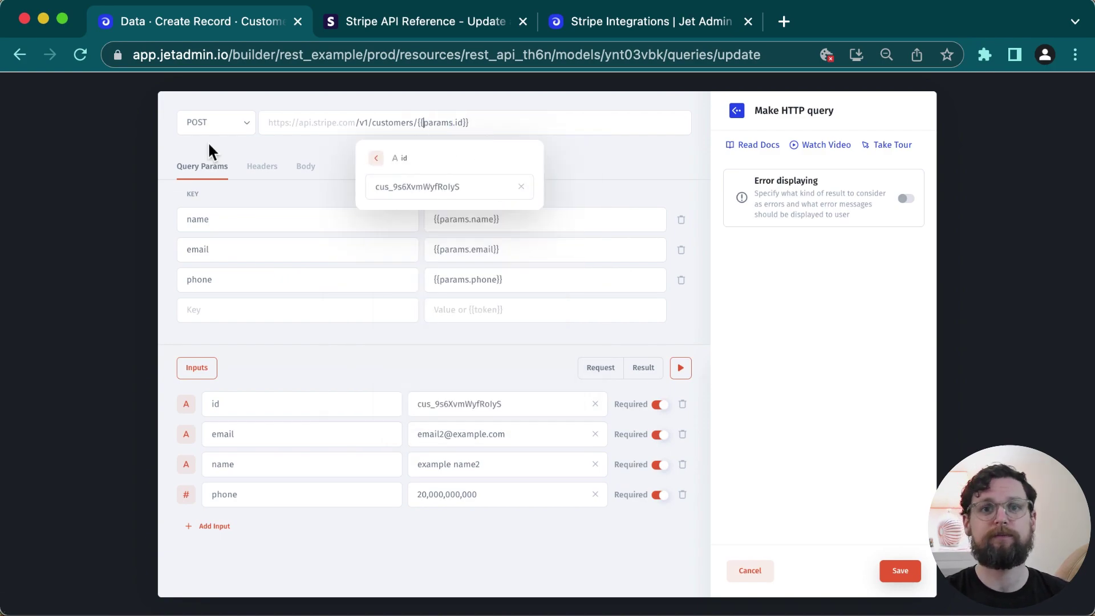
pyautogui.click(251, 149)
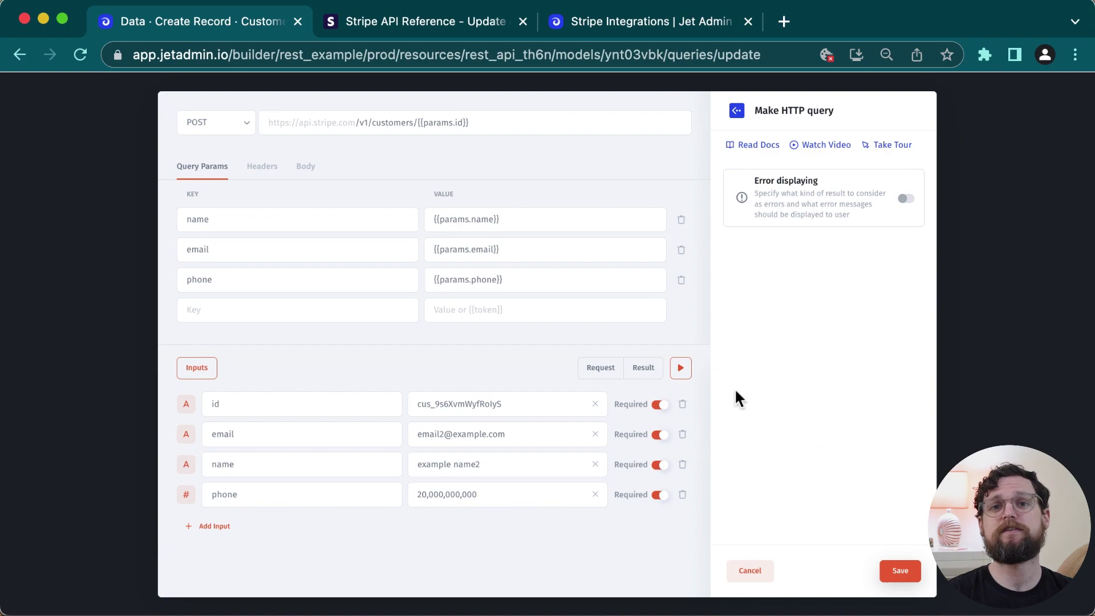
pyautogui.click(680, 369)
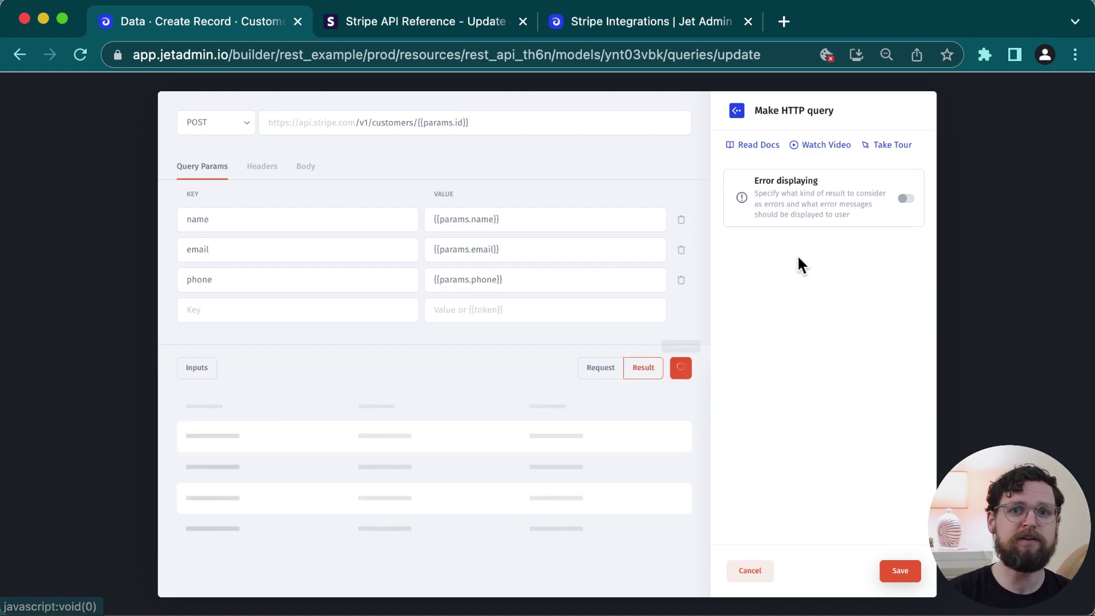
pyautogui.click(901, 571)
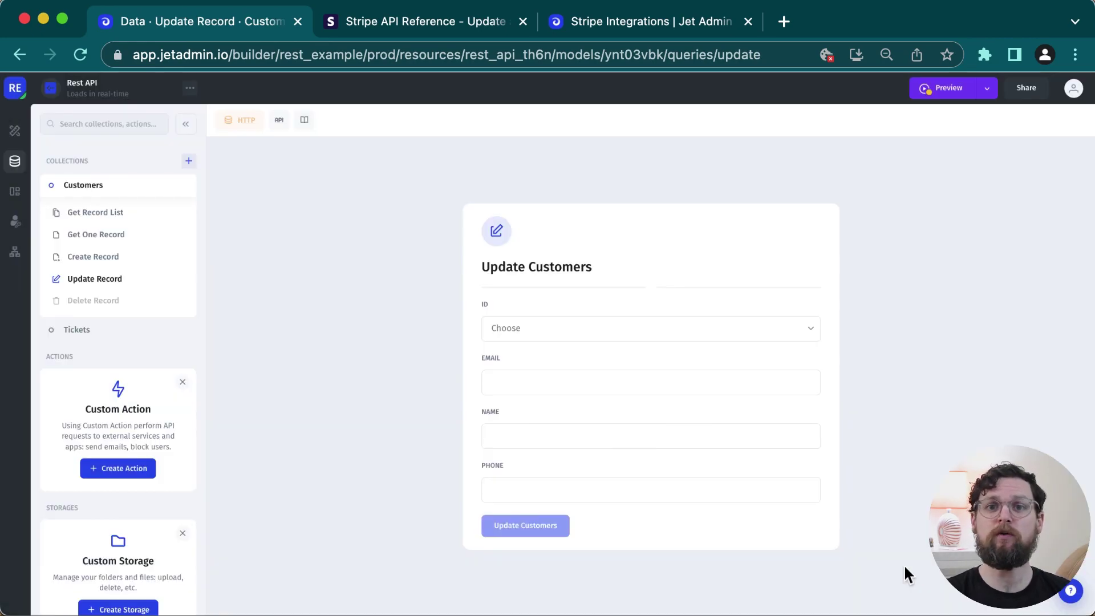
# Step: Open the Delete Record query editor and set the method to DELETE
pyautogui.click(86, 302)
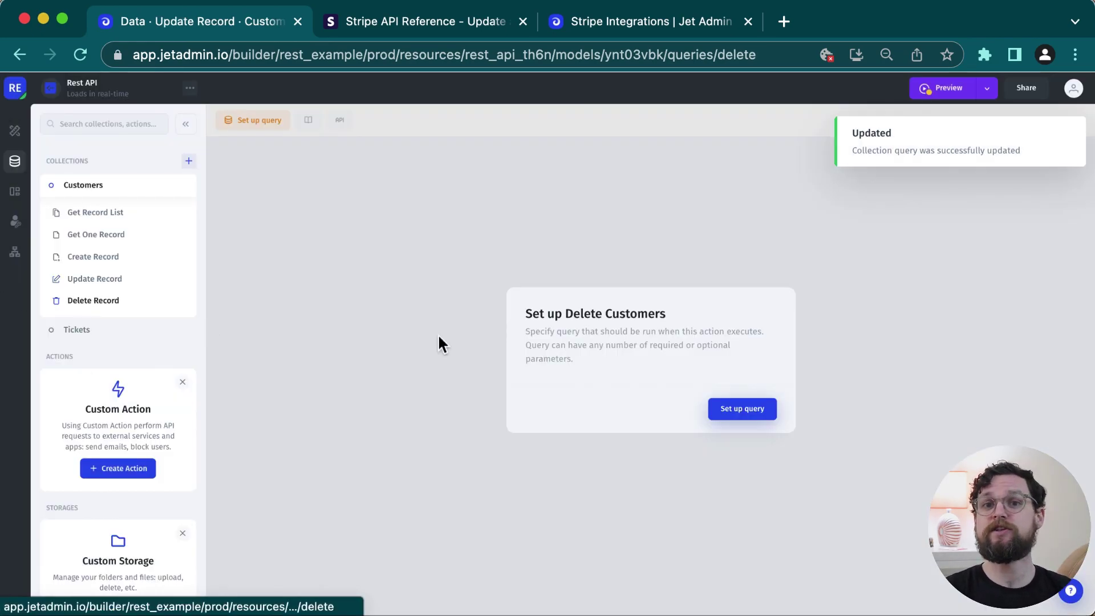
pyautogui.click(735, 410)
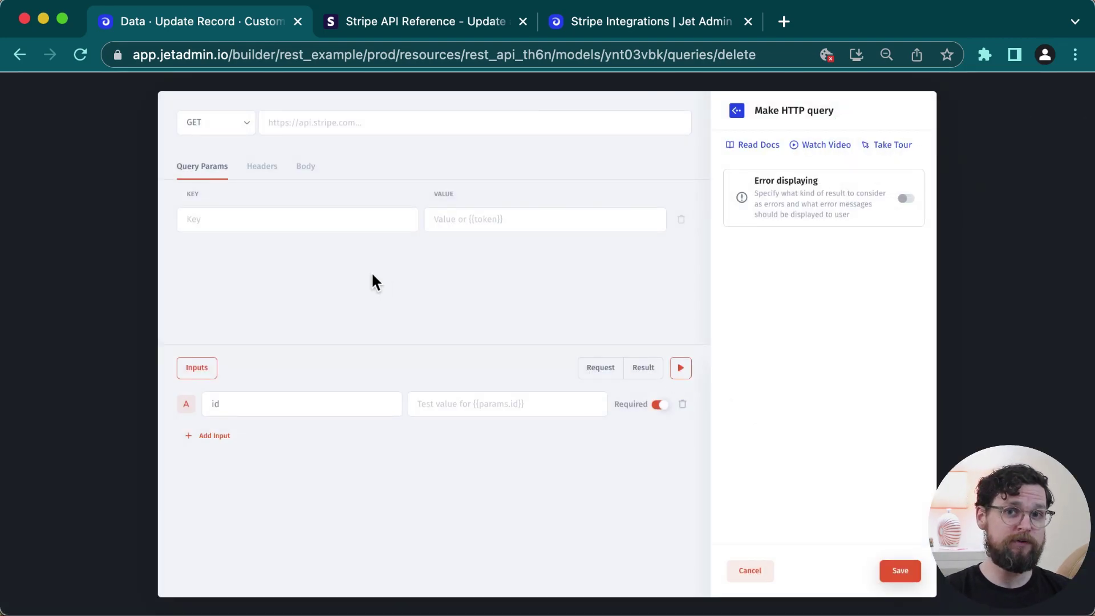
pyautogui.click(211, 133)
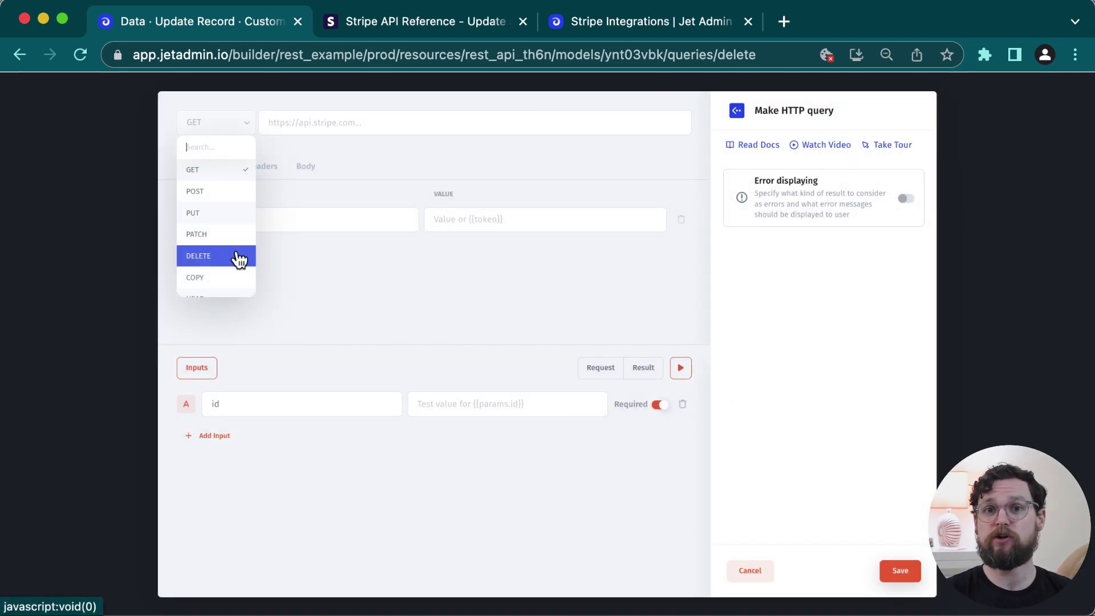
pyautogui.click(237, 254)
# Step: Check the customers path in Stripe's Delete a customer docs against the request URL
pyautogui.click(417, 17)
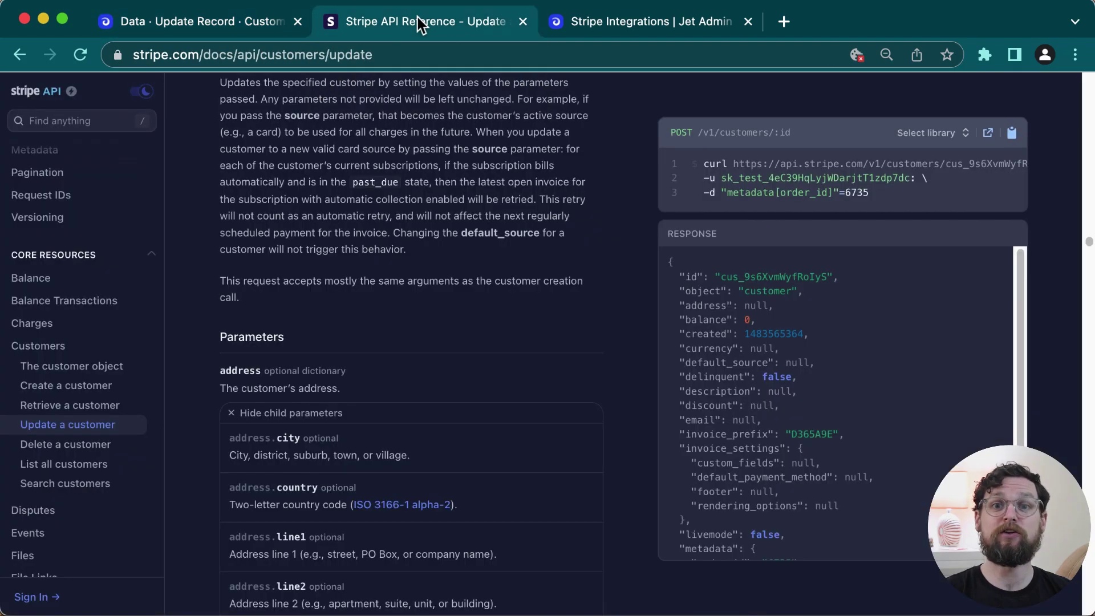
pyautogui.click(90, 444)
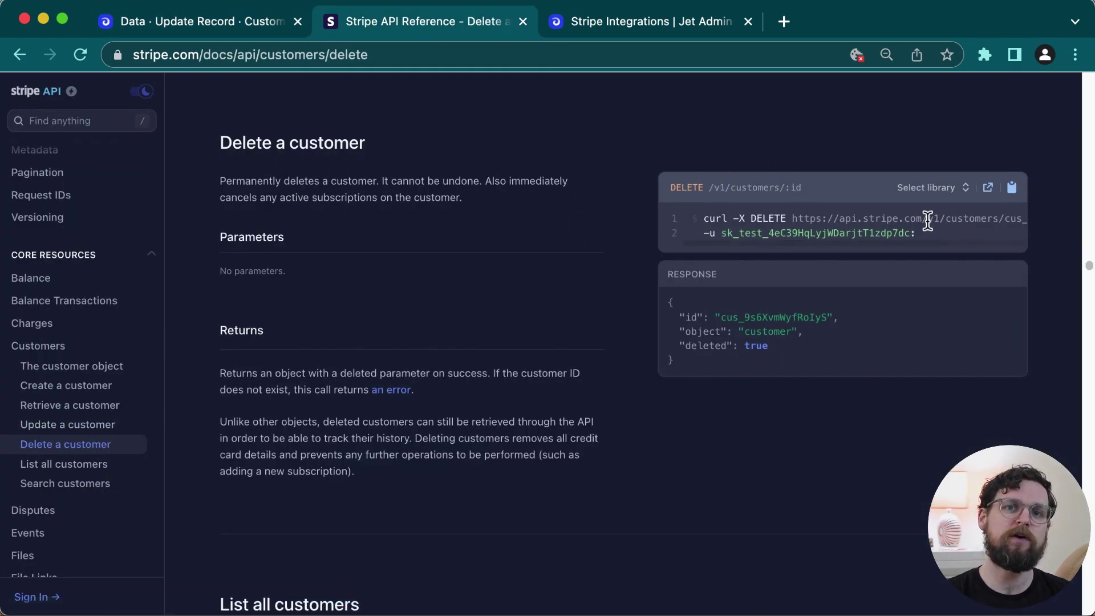
pyautogui.moveTo(927, 221)
pyautogui.mouseDown()
pyautogui.moveTo(1024, 215)
pyautogui.moveTo(917, 220)
pyautogui.mouseUp()
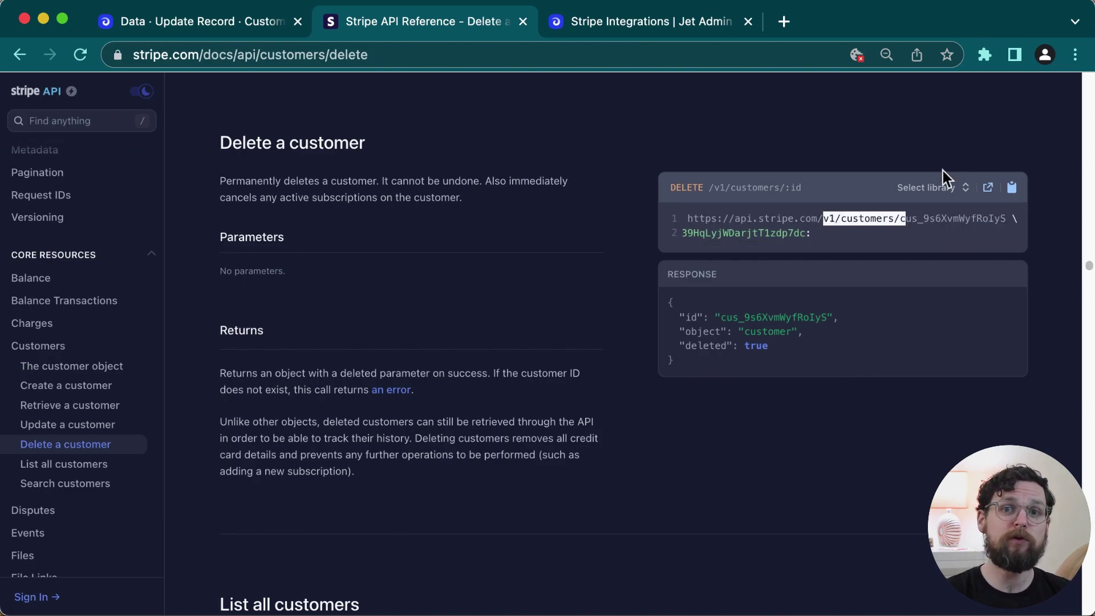
pyautogui.click(288, 32)
pyautogui.click(422, 127)
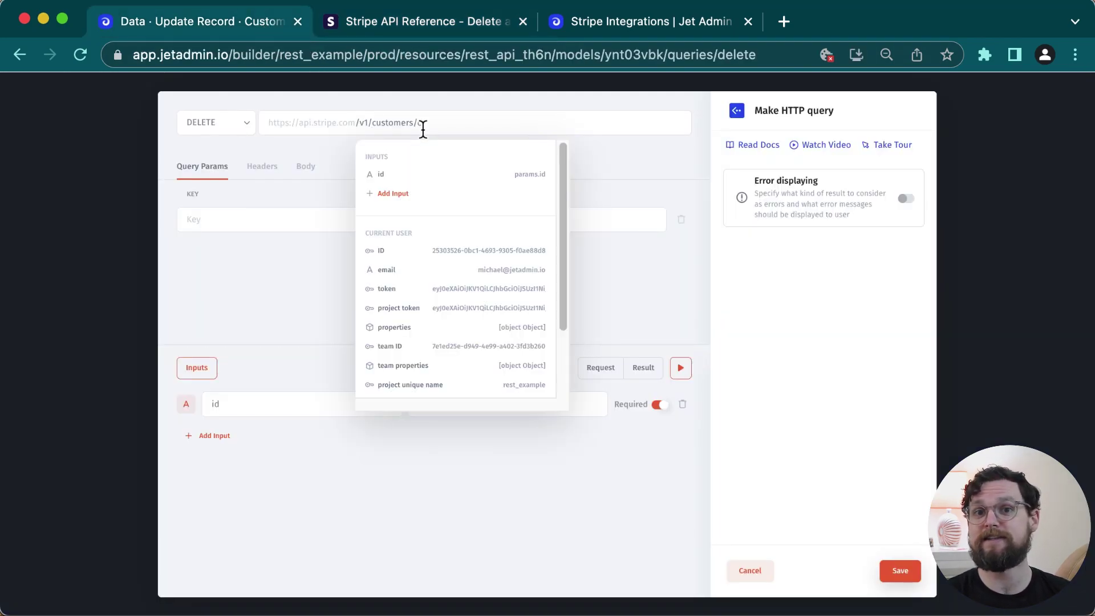
pyautogui.click(337, 241)
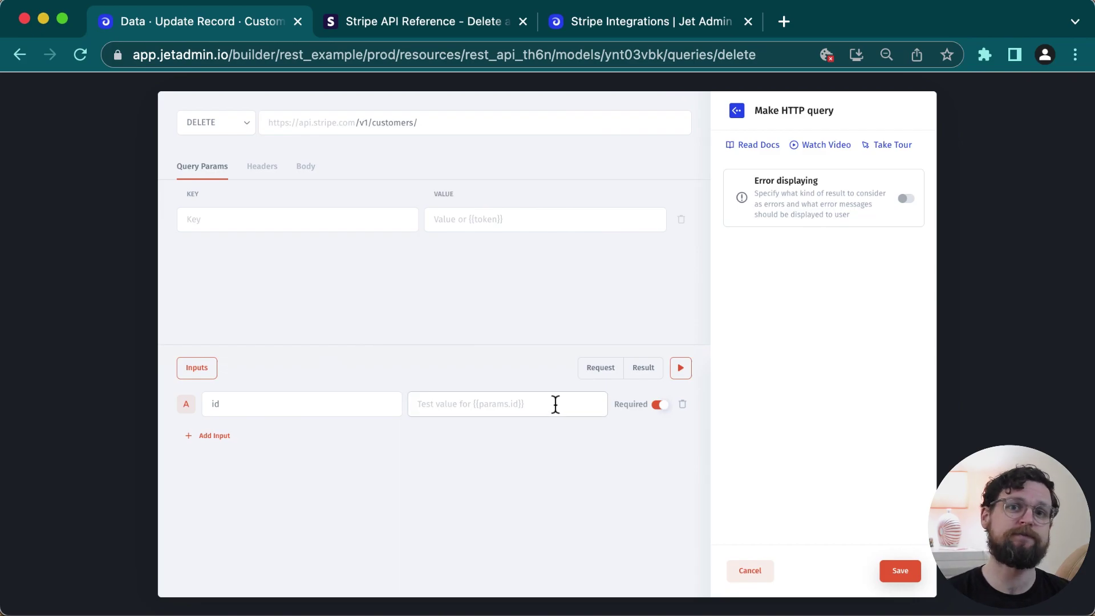
# Step: Paste a sample customer id as test value, append {{params.id}} to the URL, and test
pyautogui.click(363, 25)
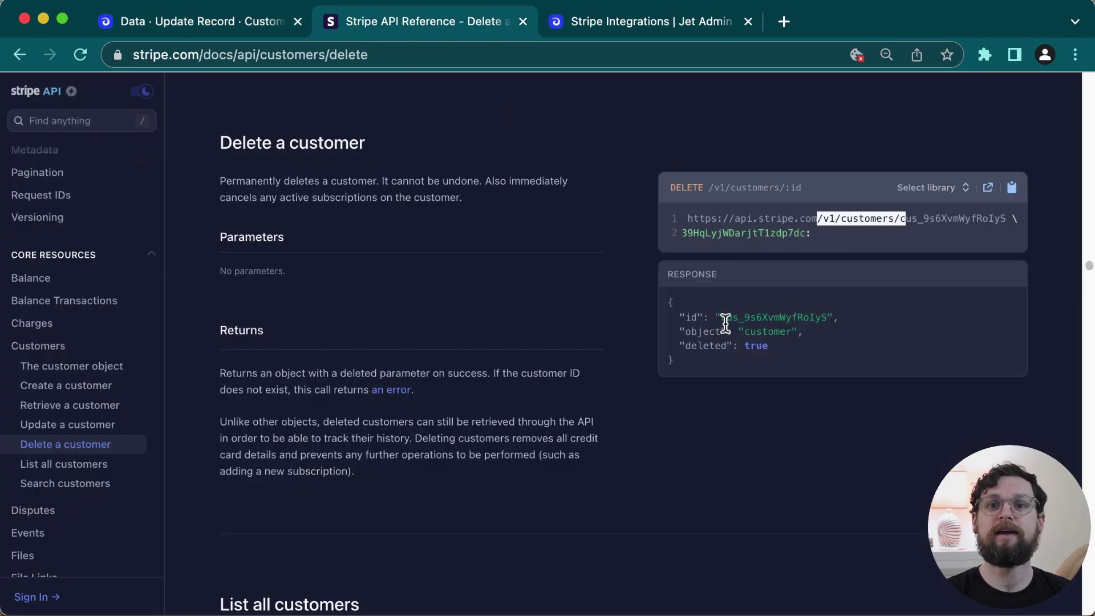
pyautogui.moveTo(720, 318); pyautogui.dragTo(823, 315)
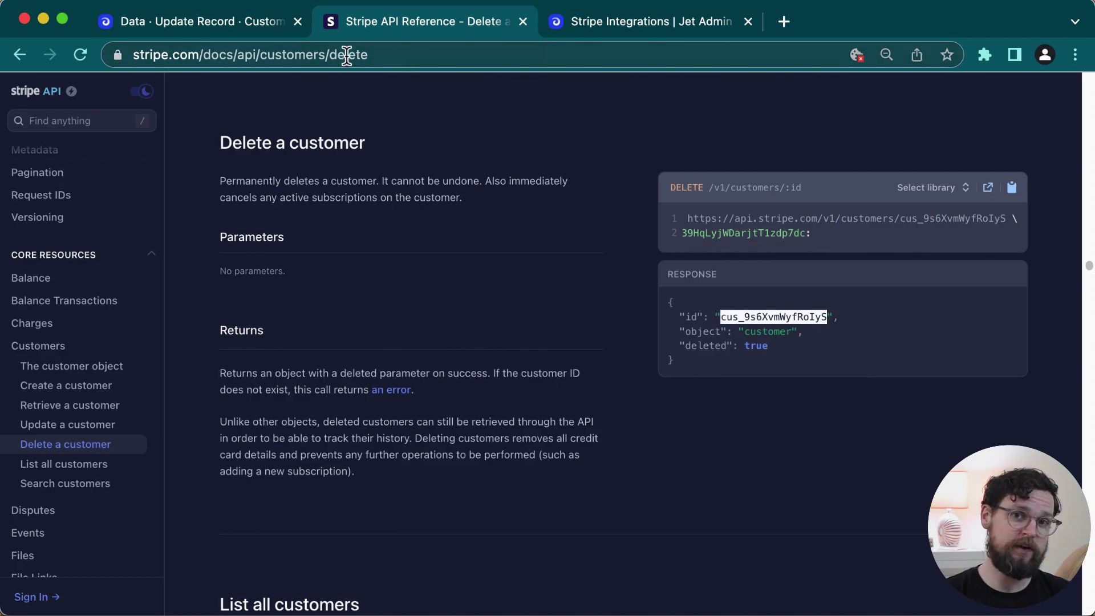
pyautogui.click(260, 23)
pyautogui.write('cus_9s6XvmWyfRoIyS')
pyautogui.click(460, 122)
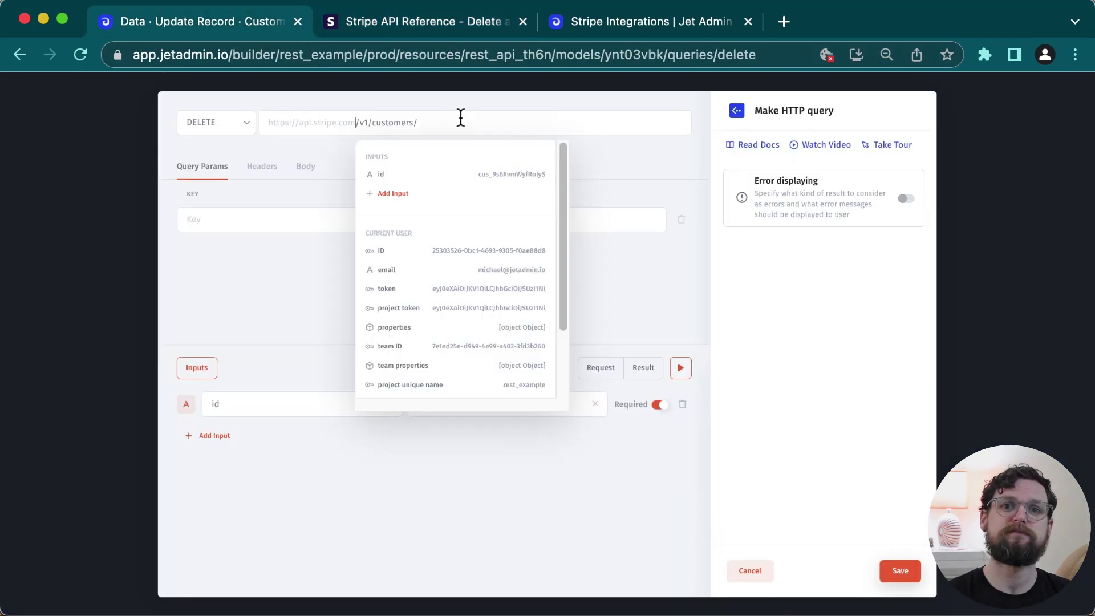
pyautogui.click(434, 175)
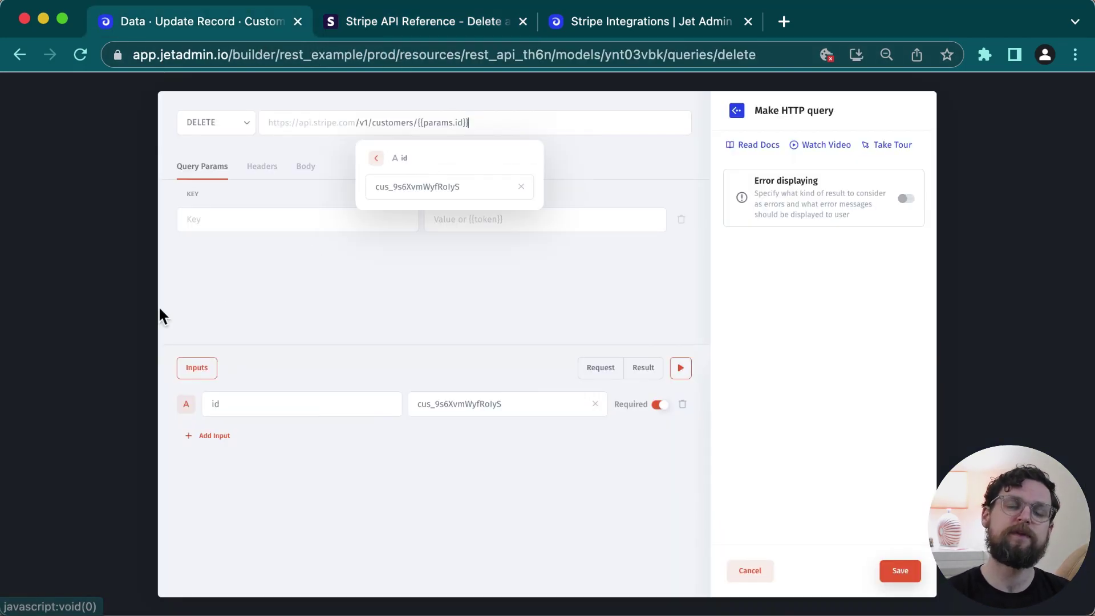
pyautogui.click(680, 368)
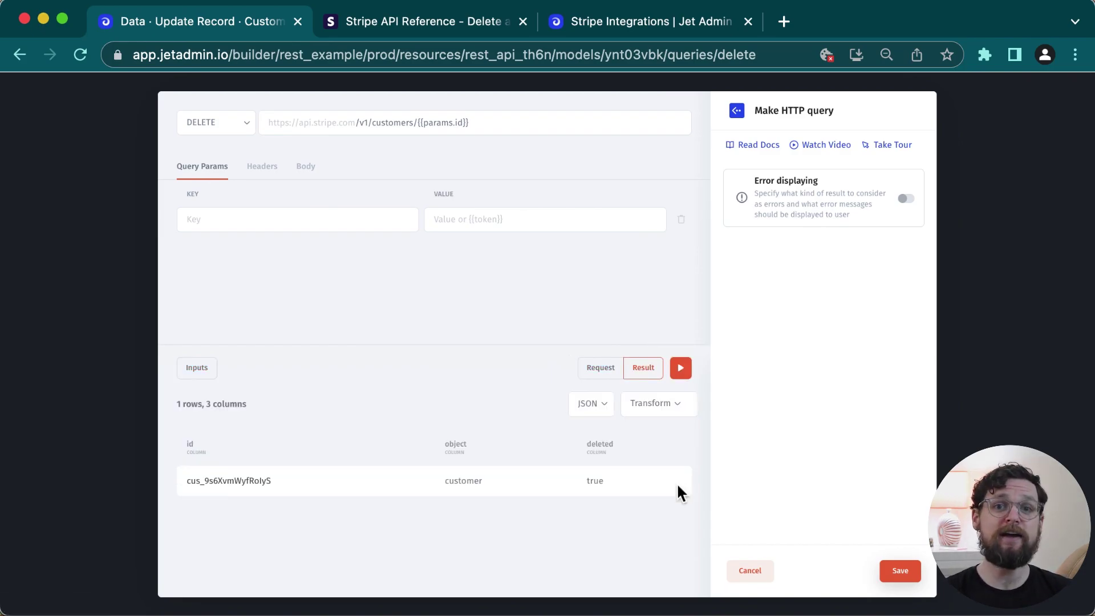
pyautogui.click(918, 575)
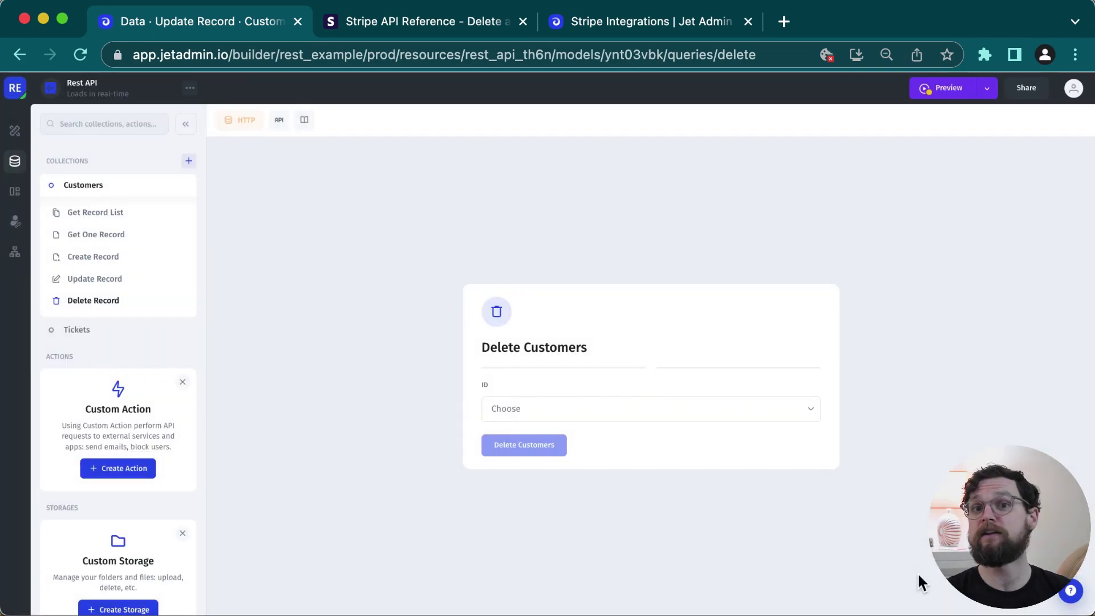
pyautogui.click(94, 220)
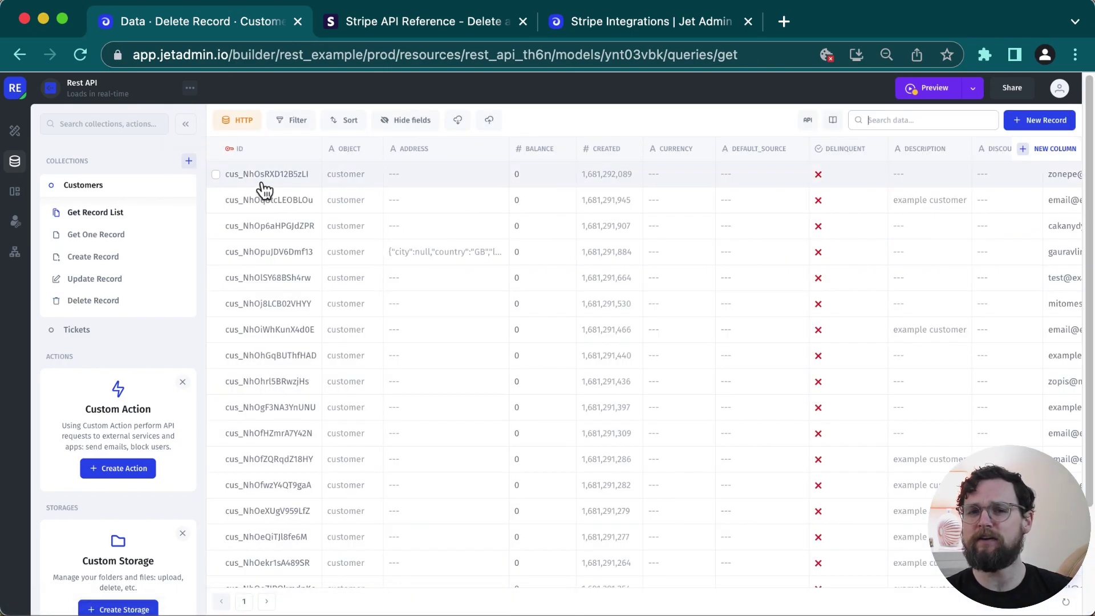
pyautogui.doubleClick(261, 181)
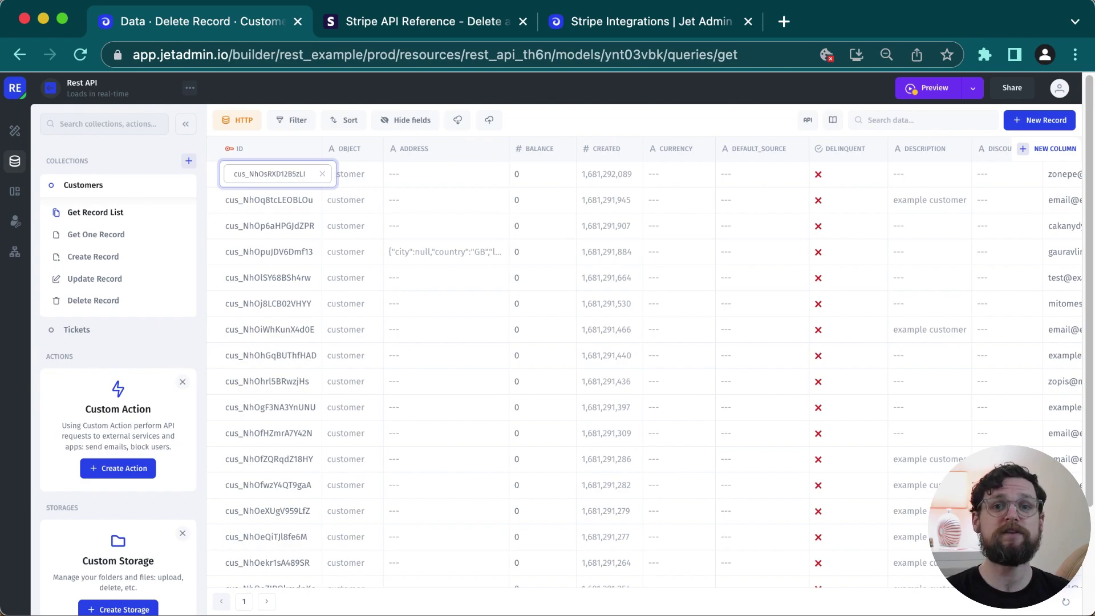
pyautogui.press('Escape')
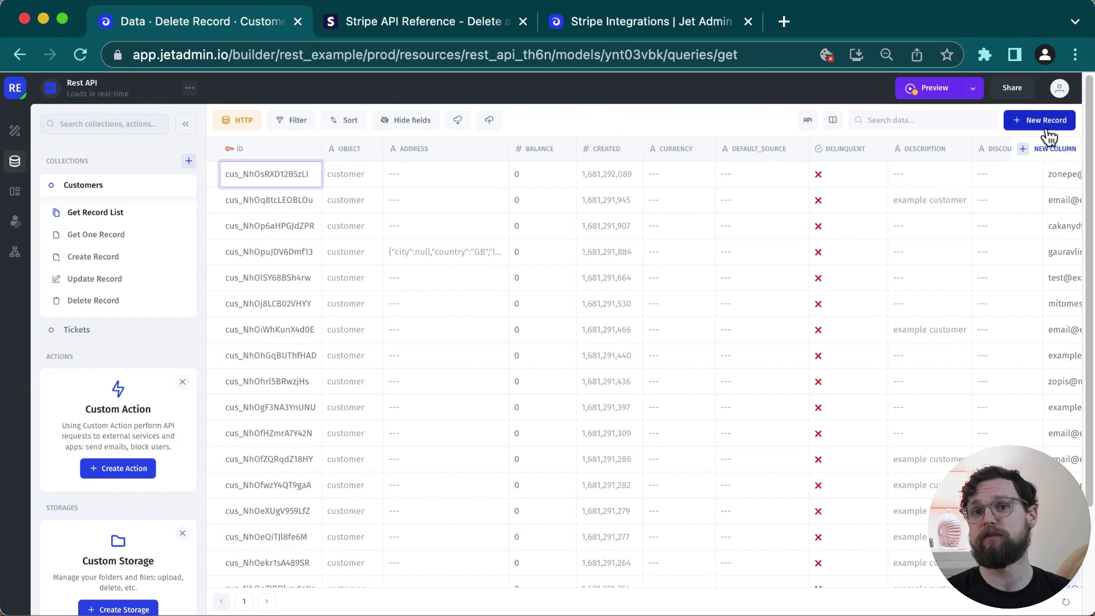
pyautogui.click(242, 249)
pyautogui.click(216, 252)
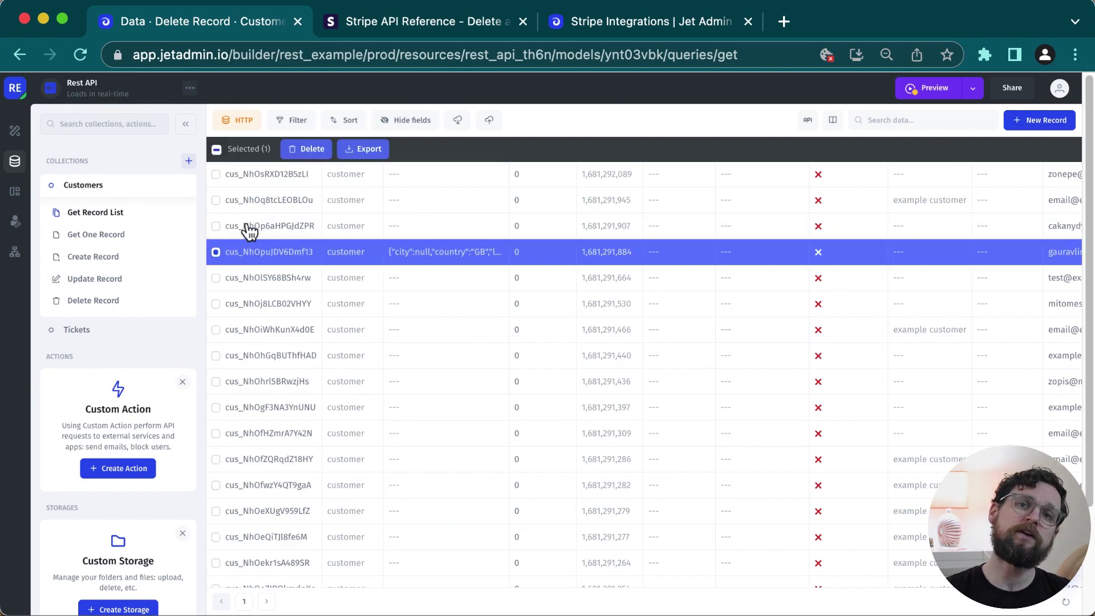
pyautogui.click(215, 252)
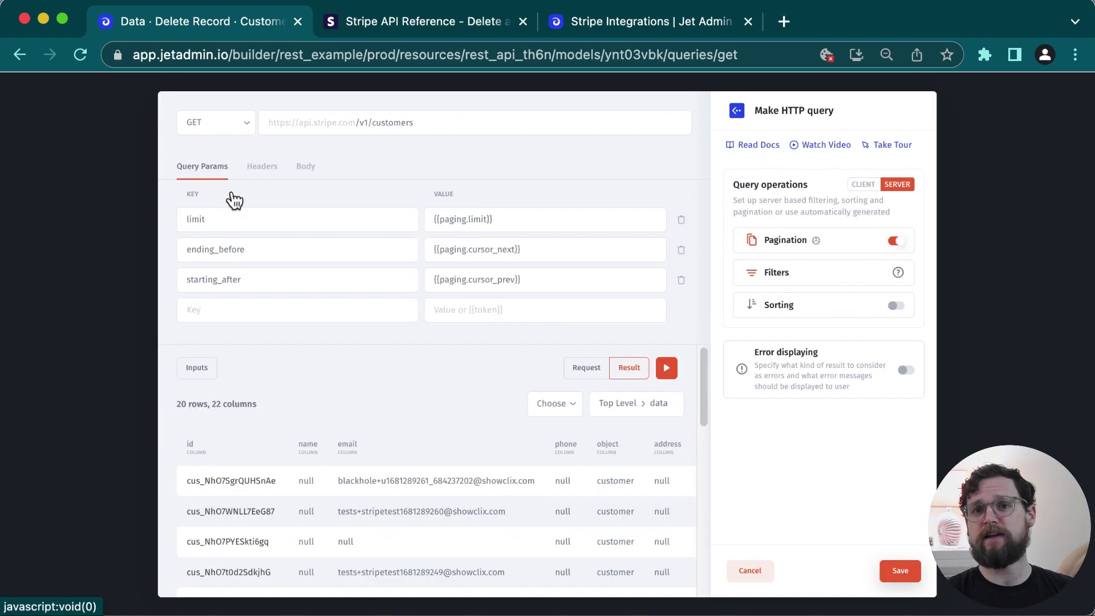
# Step: Enable sorting and make id, object, address, currency, default_source, delinquent and description unsortable
pyautogui.click(244, 120)
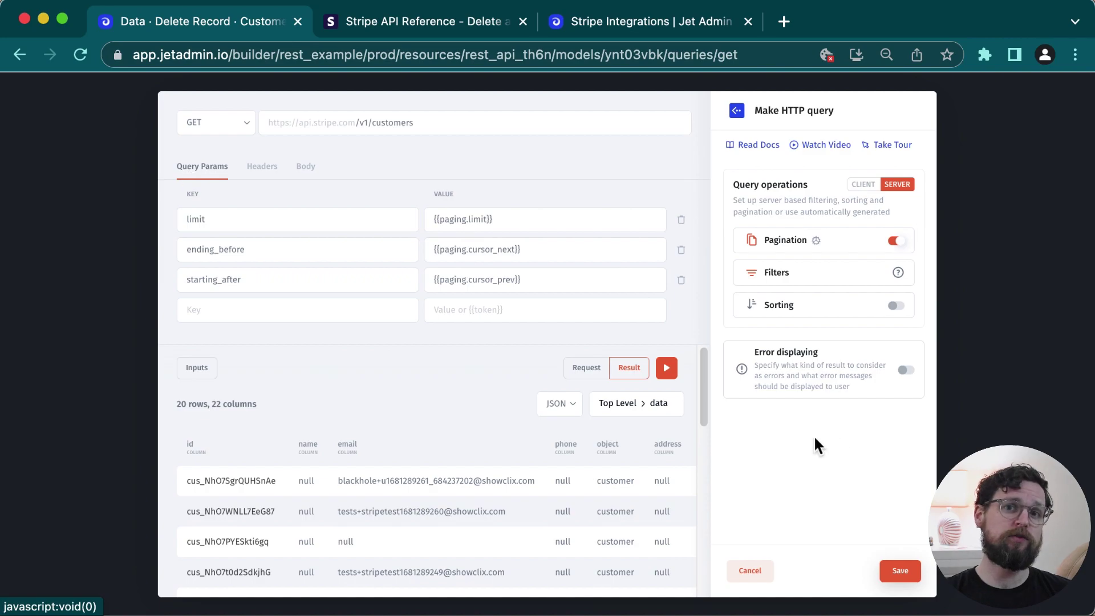
pyautogui.click(899, 307)
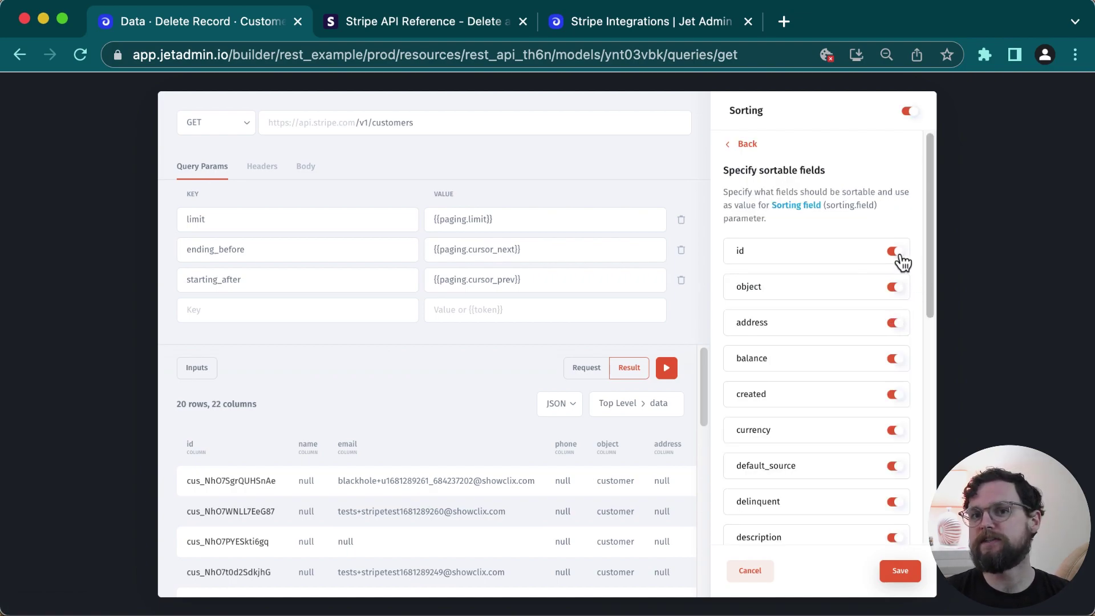
pyautogui.click(896, 252)
pyautogui.click(897, 287)
pyautogui.click(904, 324)
pyautogui.click(900, 434)
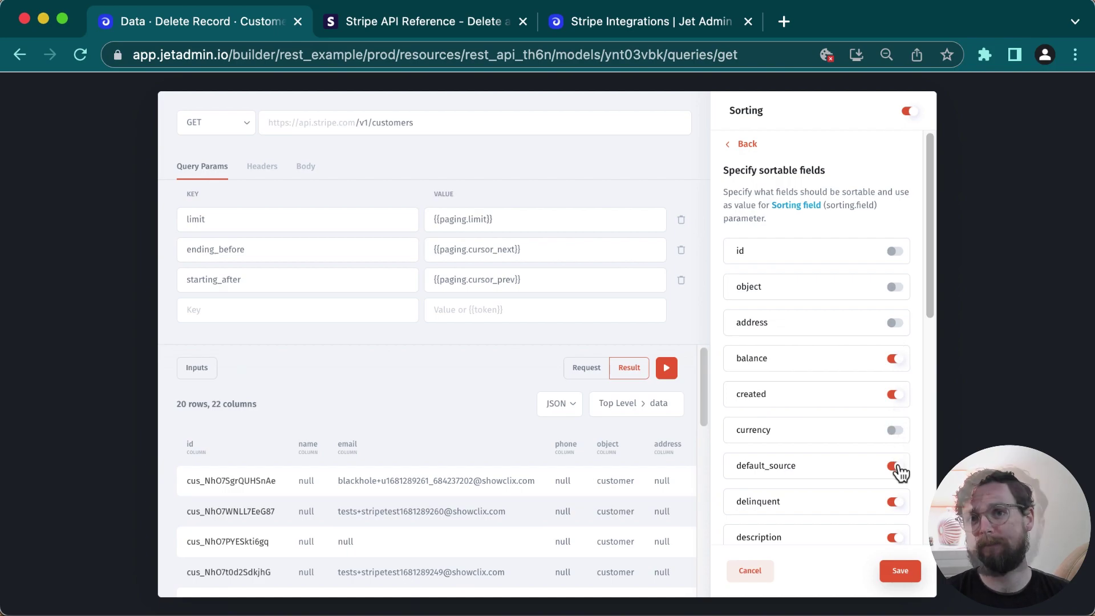
pyautogui.click(894, 466)
pyautogui.click(894, 503)
pyautogui.click(893, 537)
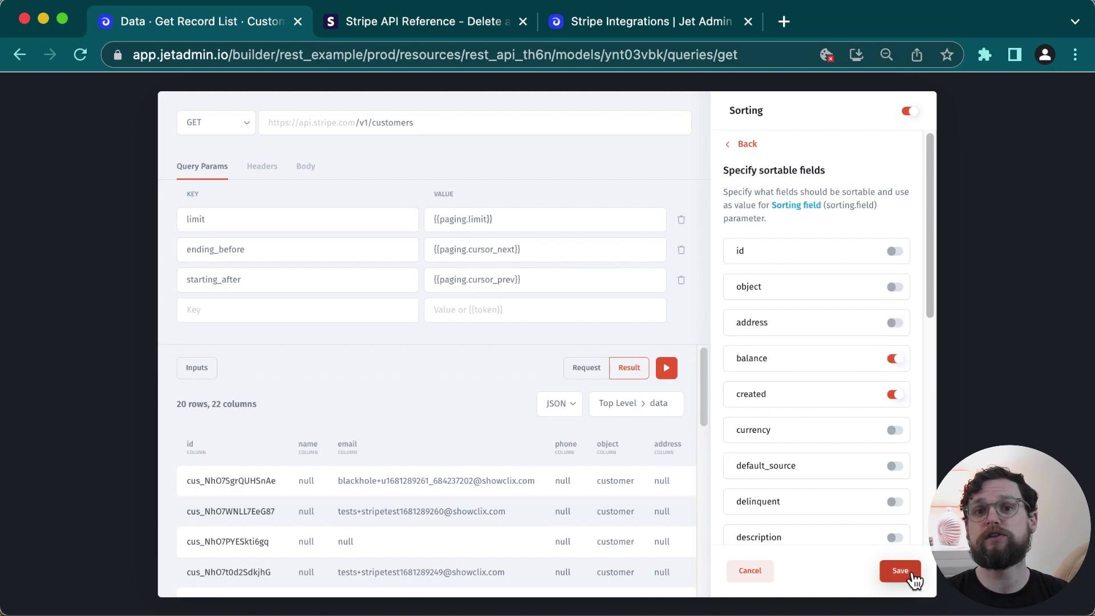
# Step: Add sort_by={{sorting.field}} and sort order={{sorting.asc}} query parameters
pyautogui.click(260, 308)
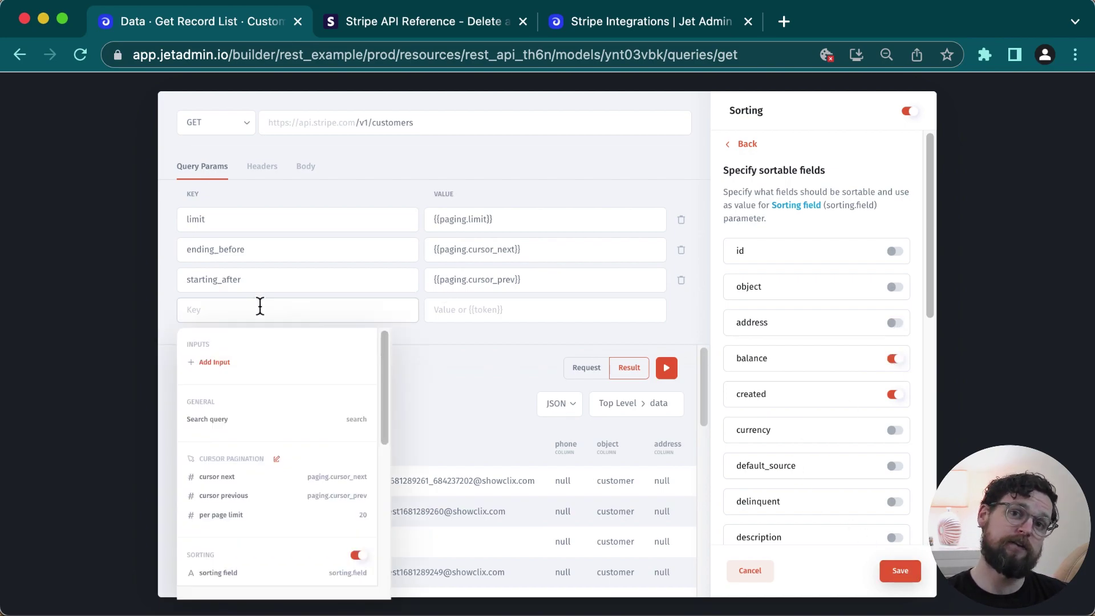
pyautogui.write('sort_by')
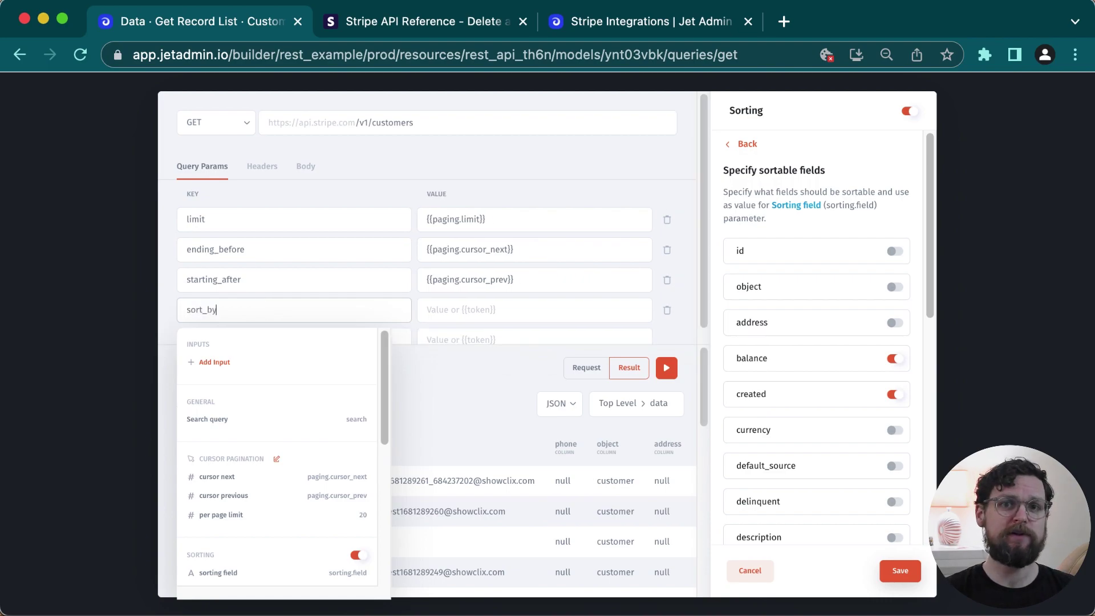
pyautogui.click(529, 311)
pyautogui.scroll(-1, 504, 538)
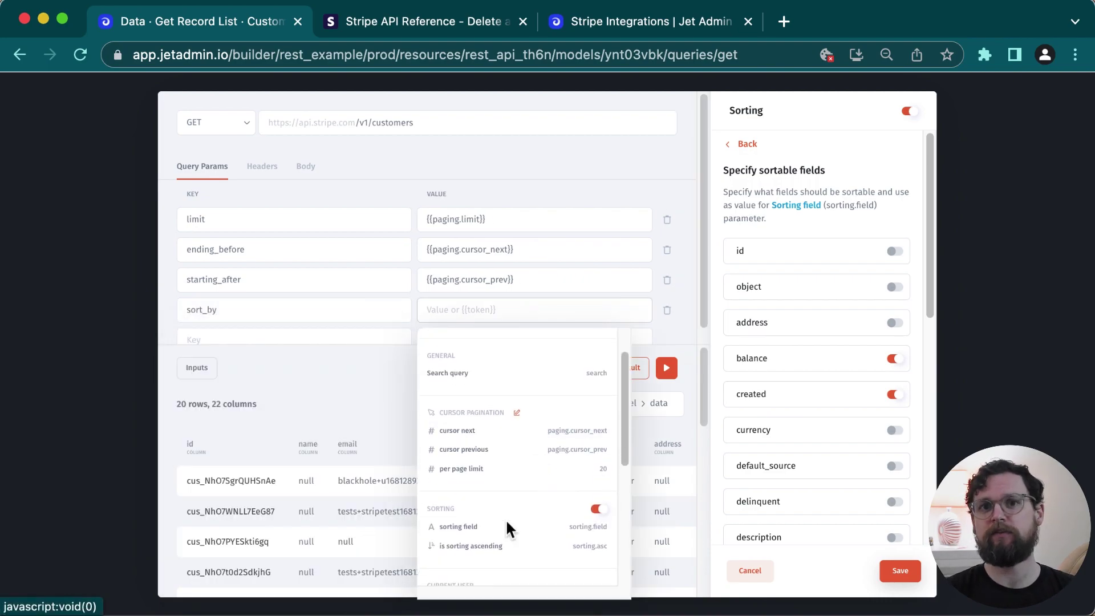
pyautogui.click(502, 533)
pyautogui.click(297, 337)
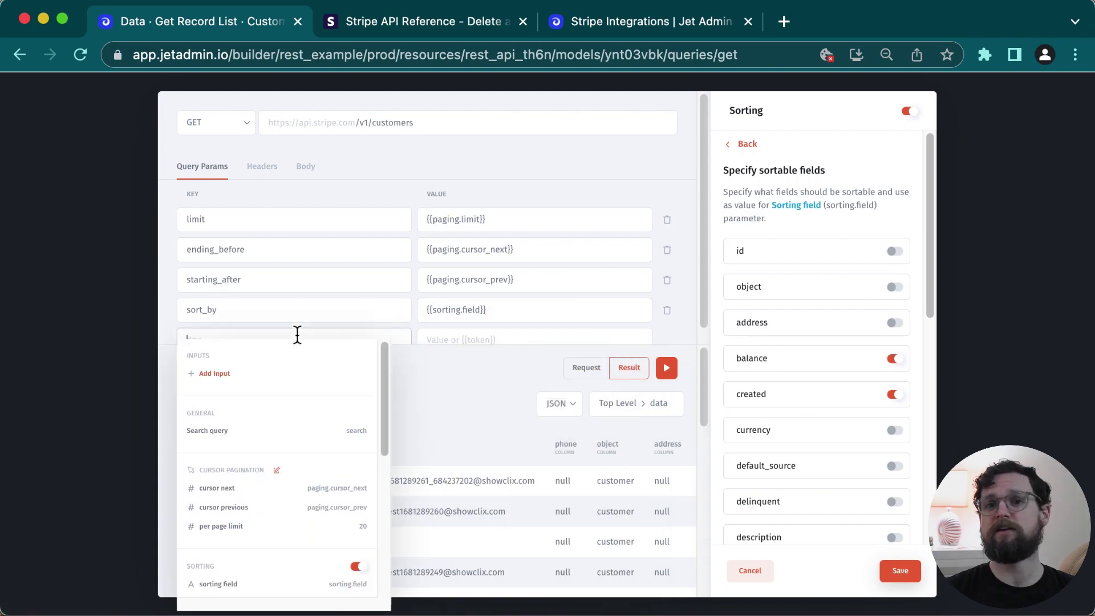
pyautogui.write('sort')
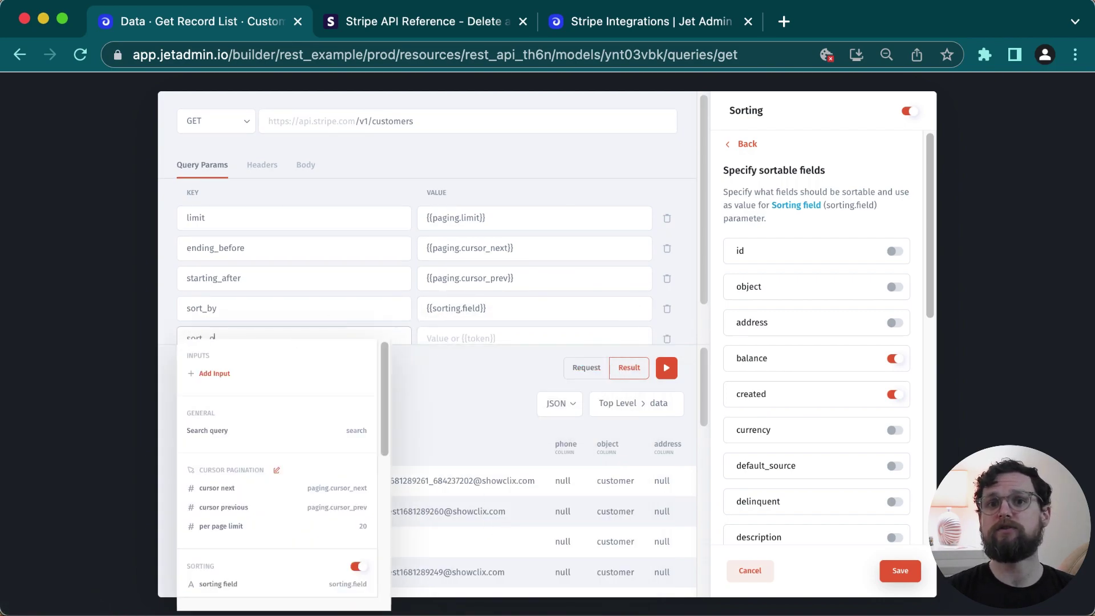
pyautogui.write('_ order')
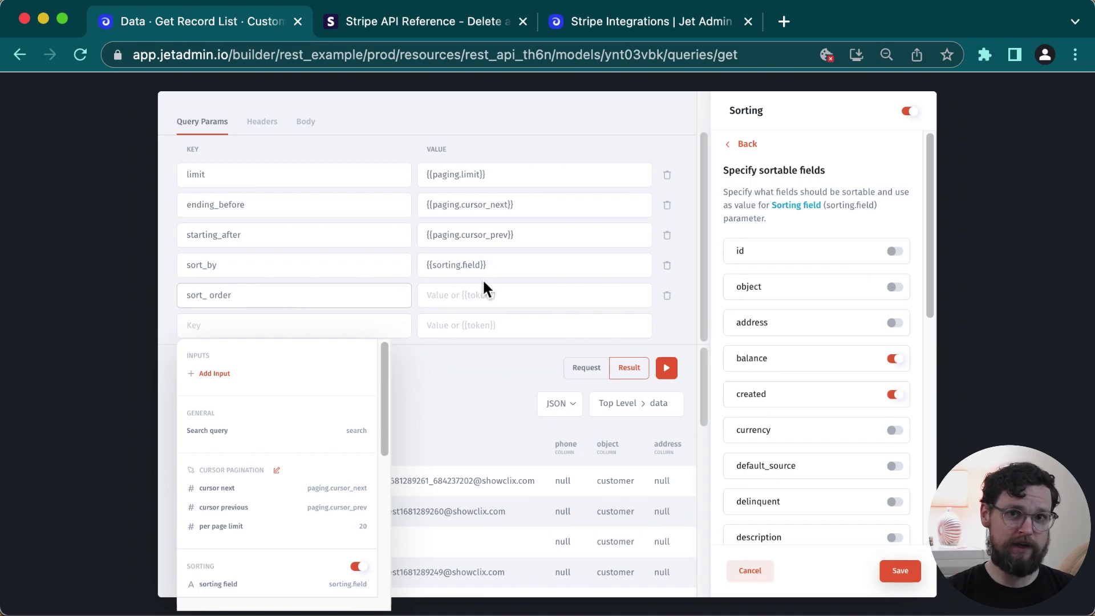
pyautogui.click(483, 295)
pyautogui.scroll(-2, 509, 525)
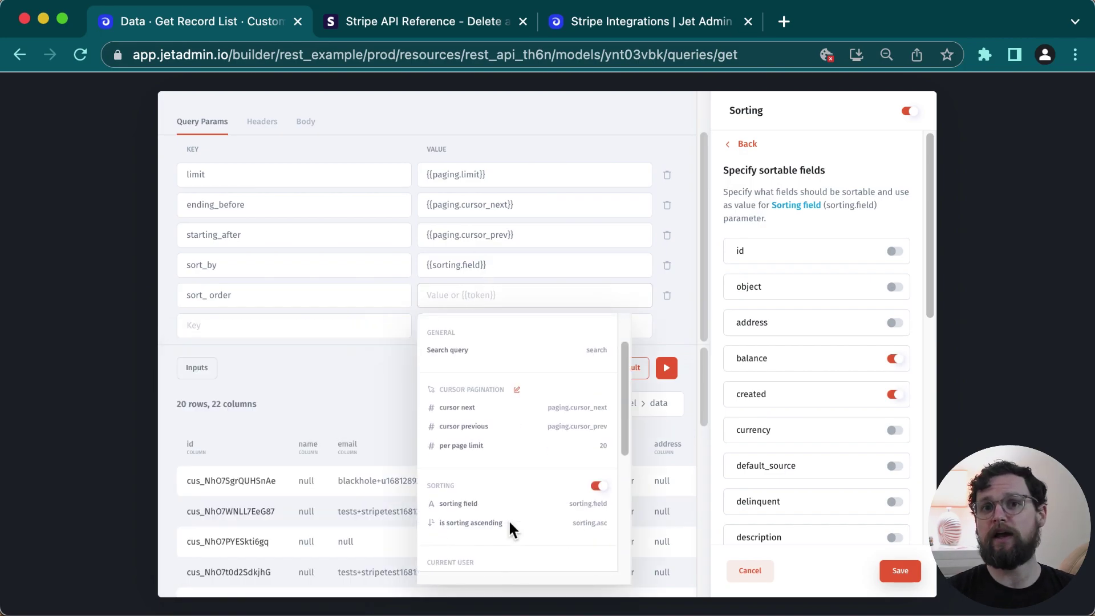
pyautogui.click(497, 523)
pyautogui.click(751, 571)
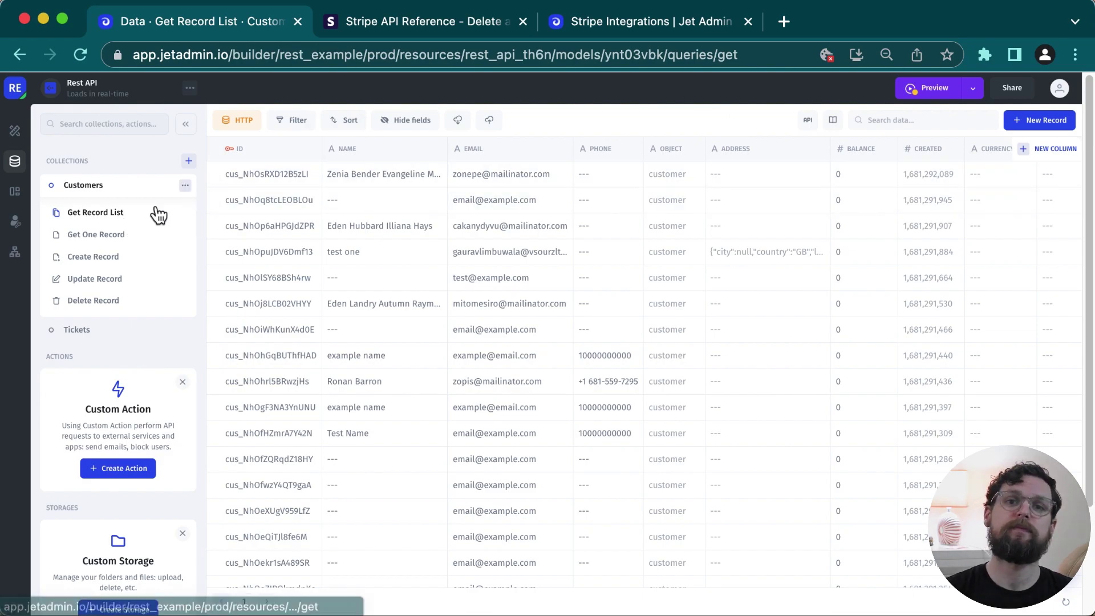
# Step: Enable Sync to Jet Tables for the Customers collection and open the synced data
pyautogui.click(185, 185)
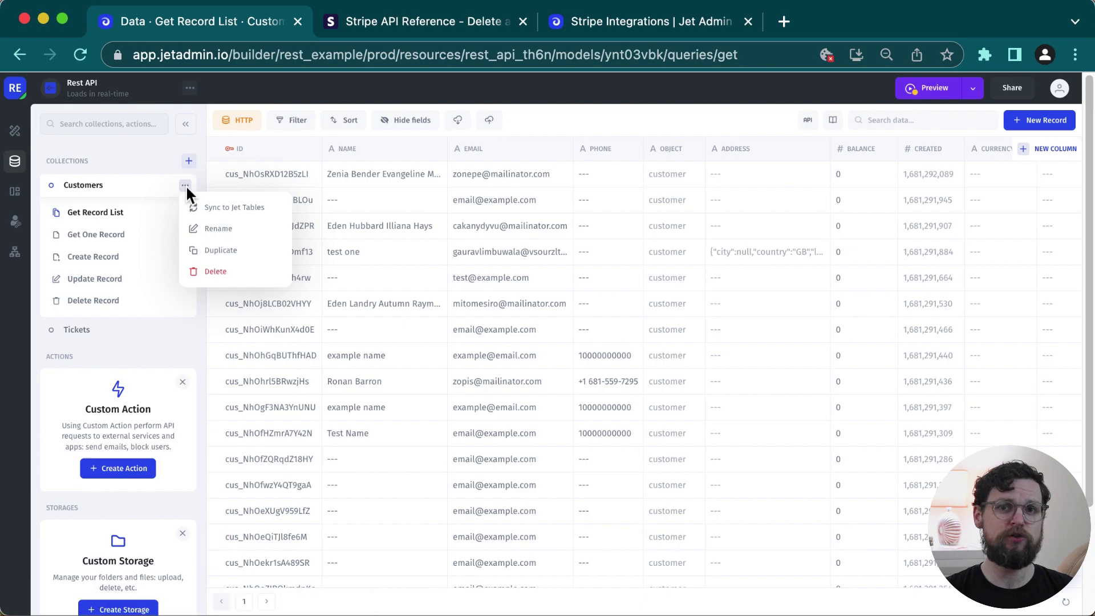
pyautogui.click(235, 207)
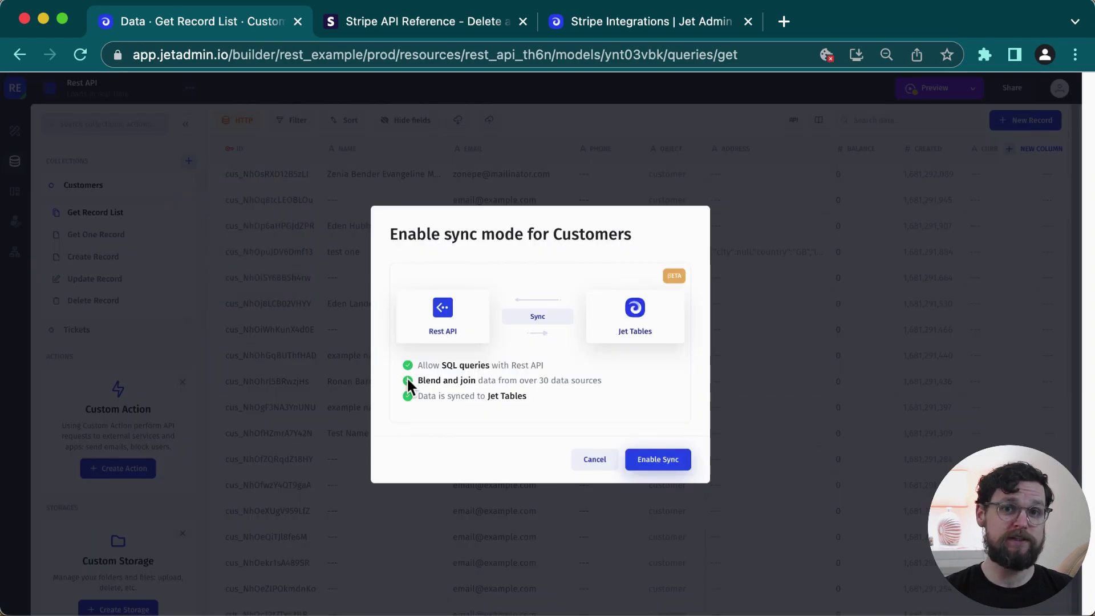
pyautogui.click(656, 461)
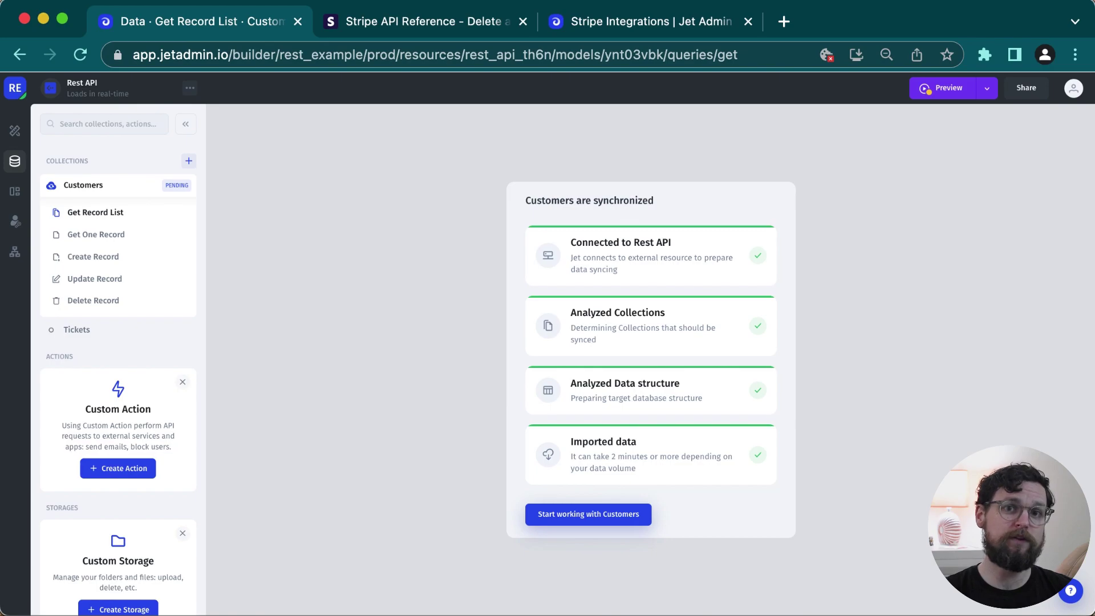
pyautogui.click(609, 518)
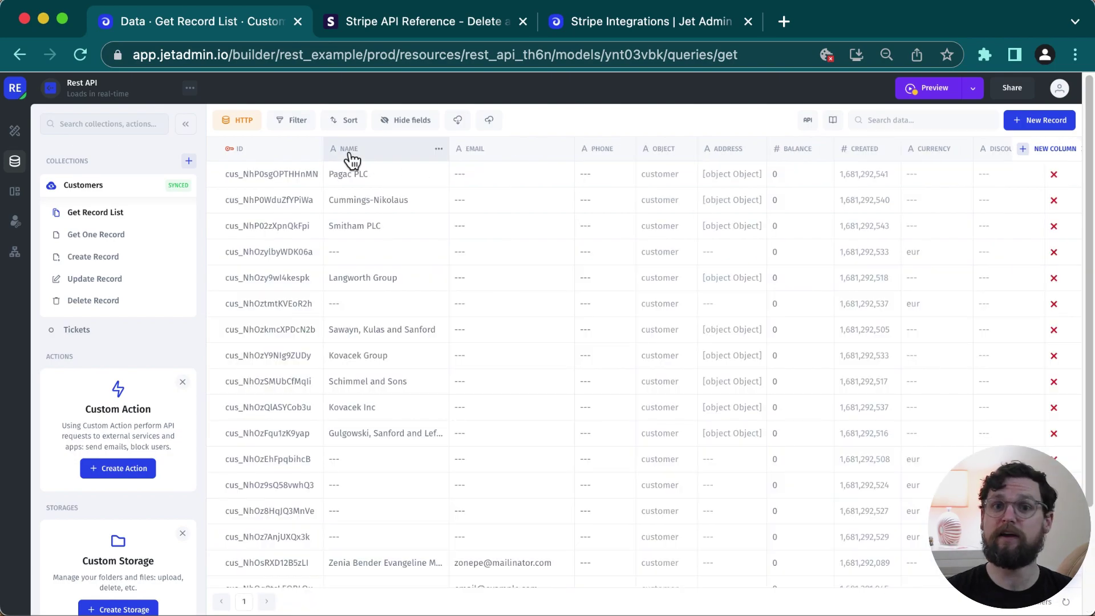
# Step: Review the Name column's field settings, keeping its type as Text
pyautogui.click(385, 155)
pyautogui.click(414, 174)
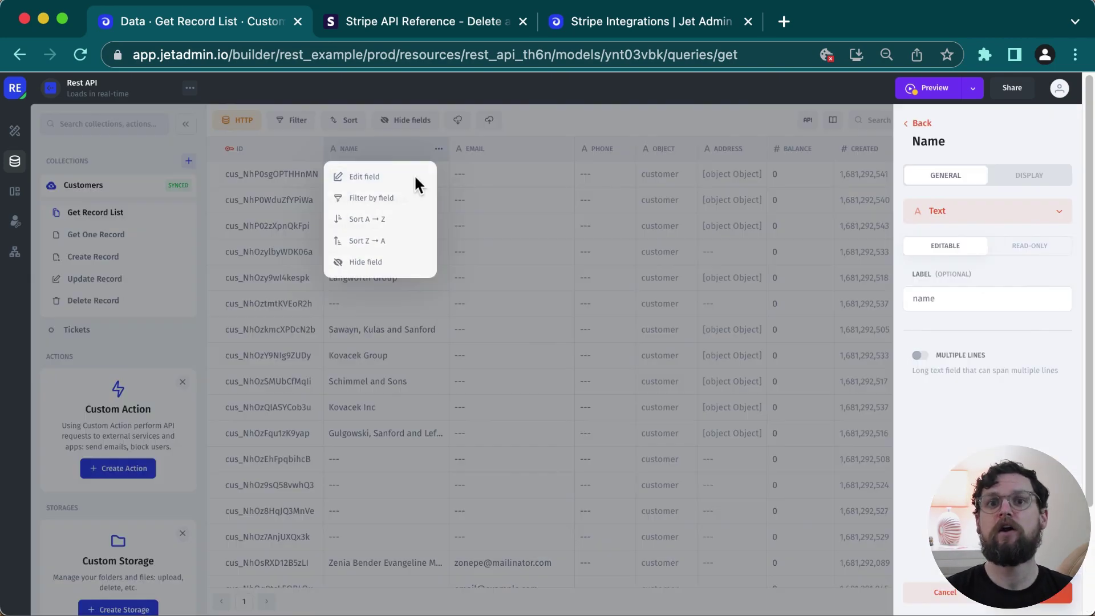
pyautogui.click(943, 213)
pyautogui.click(929, 158)
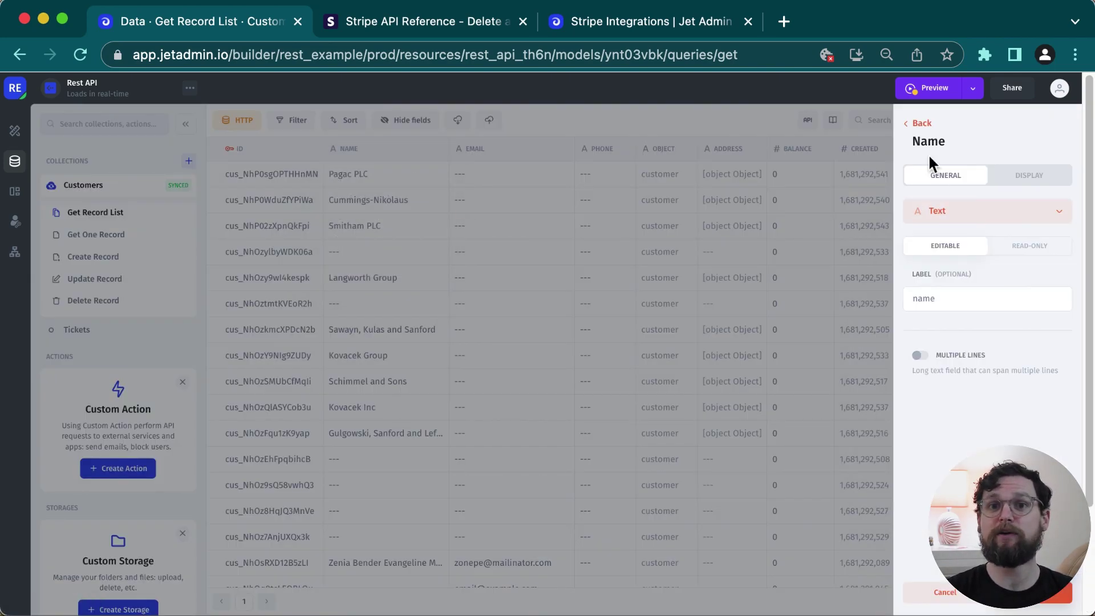
pyautogui.click(920, 123)
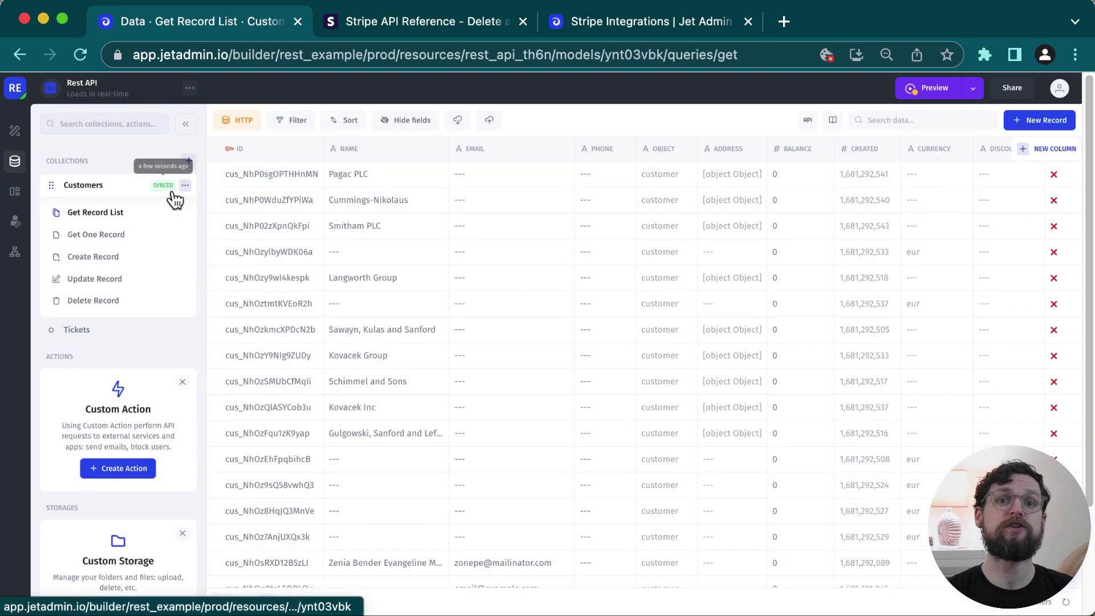
# Step: Add a Table to the Example page, sourcing its data from the Rest API Customers collection
pyautogui.click(13, 133)
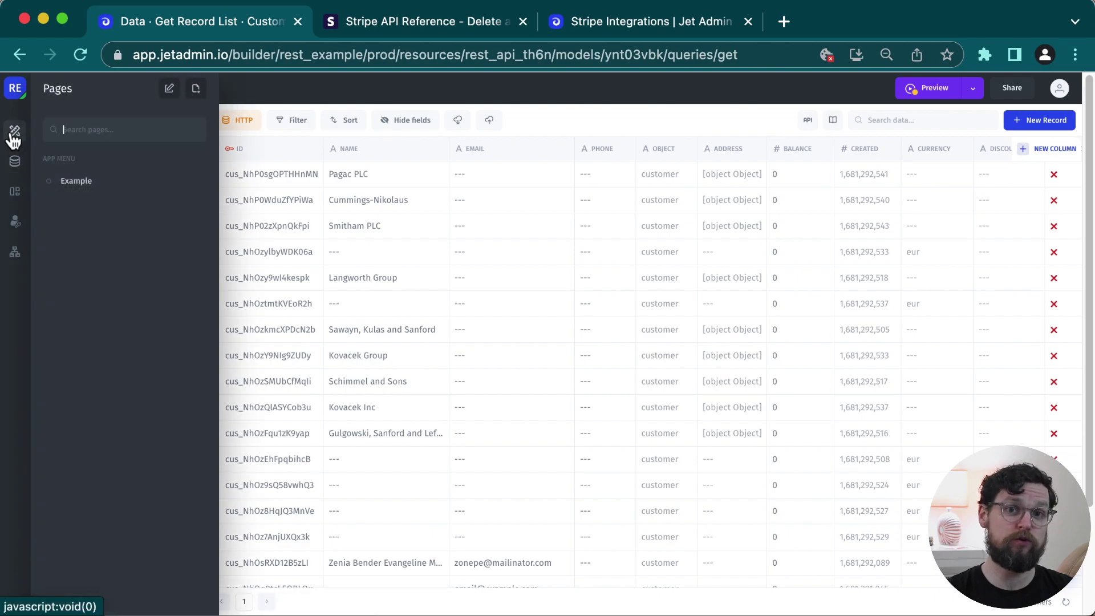
pyautogui.click(61, 183)
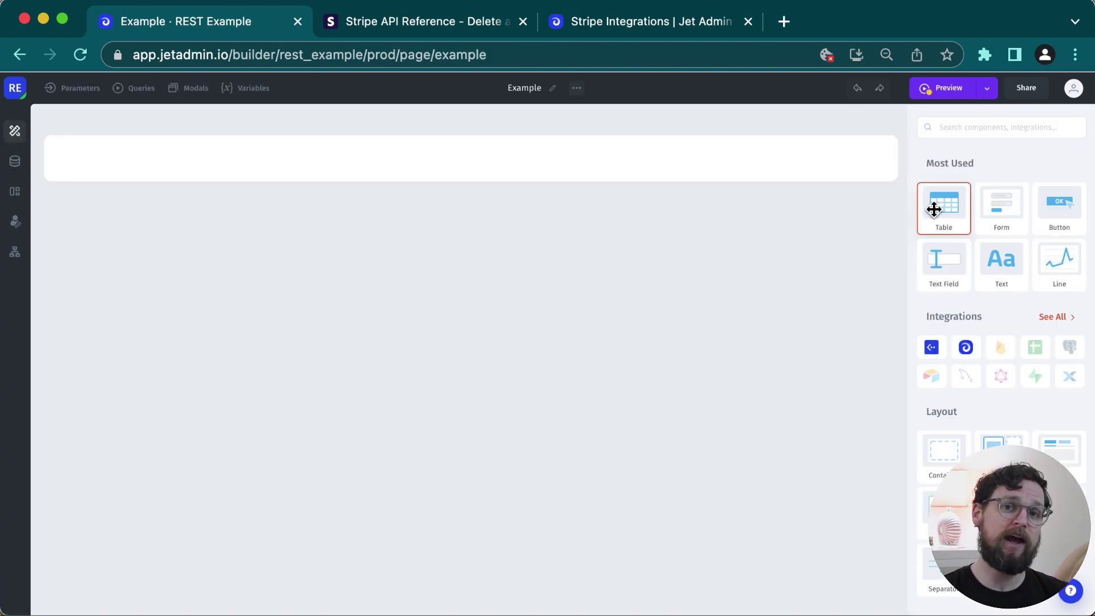
pyautogui.moveTo(908, 215); pyautogui.dragTo(678, 285)
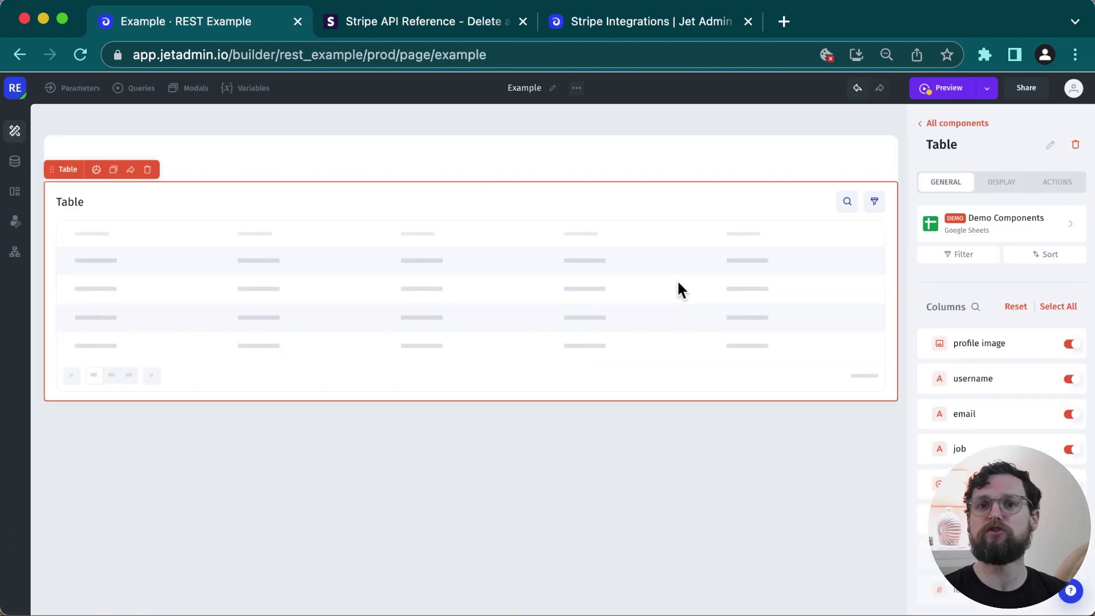
pyautogui.click(991, 233)
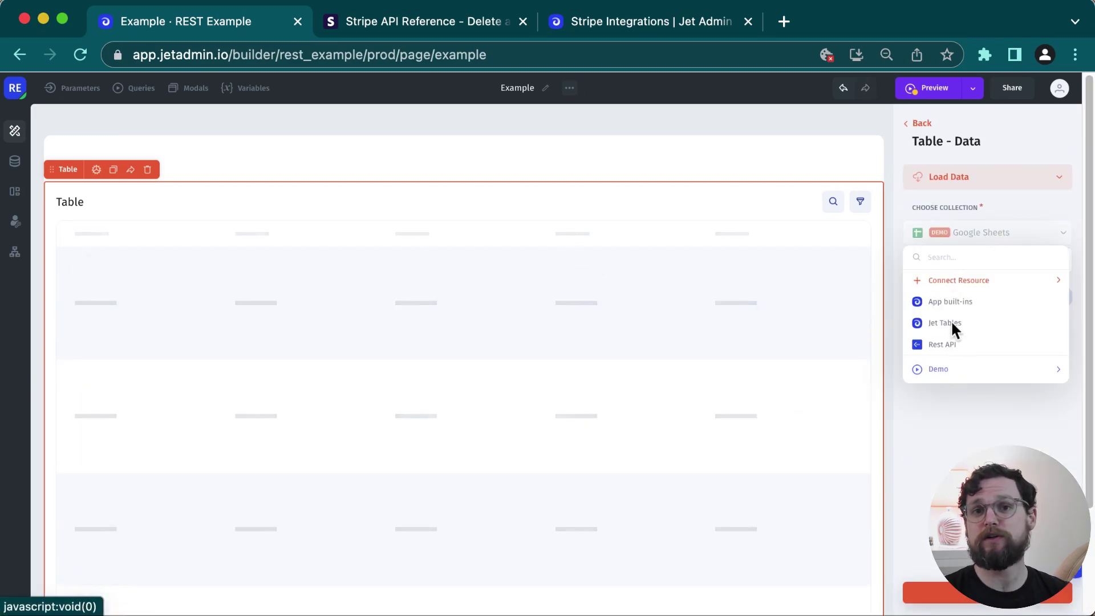
pyautogui.click(953, 345)
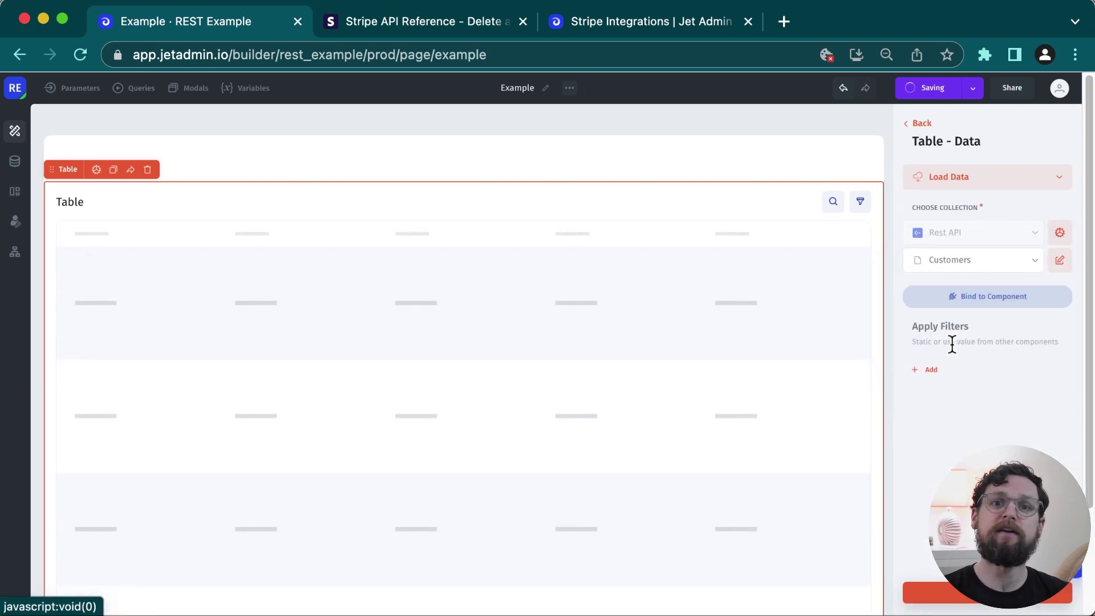